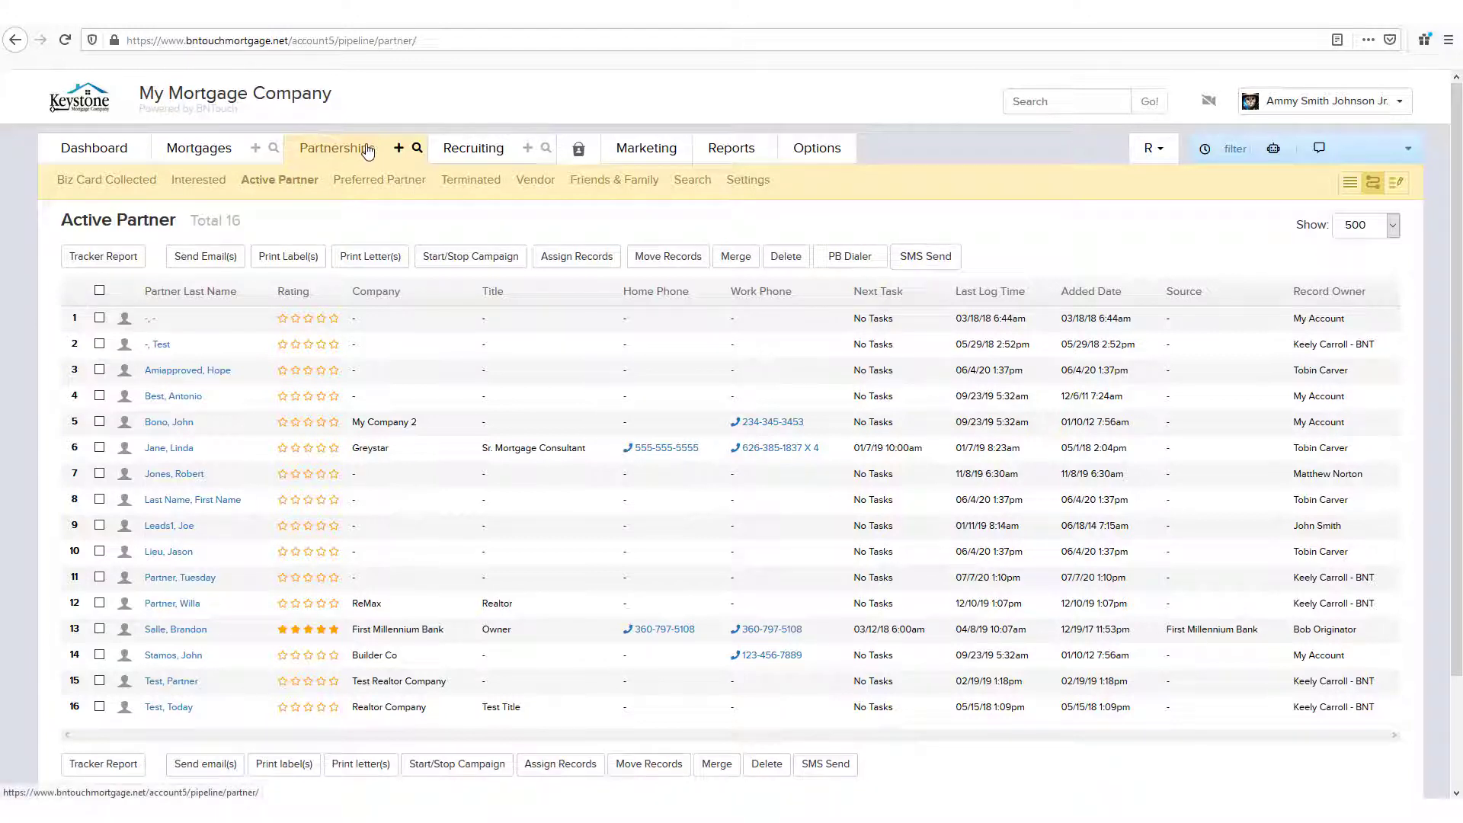
# Step: Open the record of the Greystar partner in the Active Partner list, and switch to that partner's portal
pyautogui.click(166, 449)
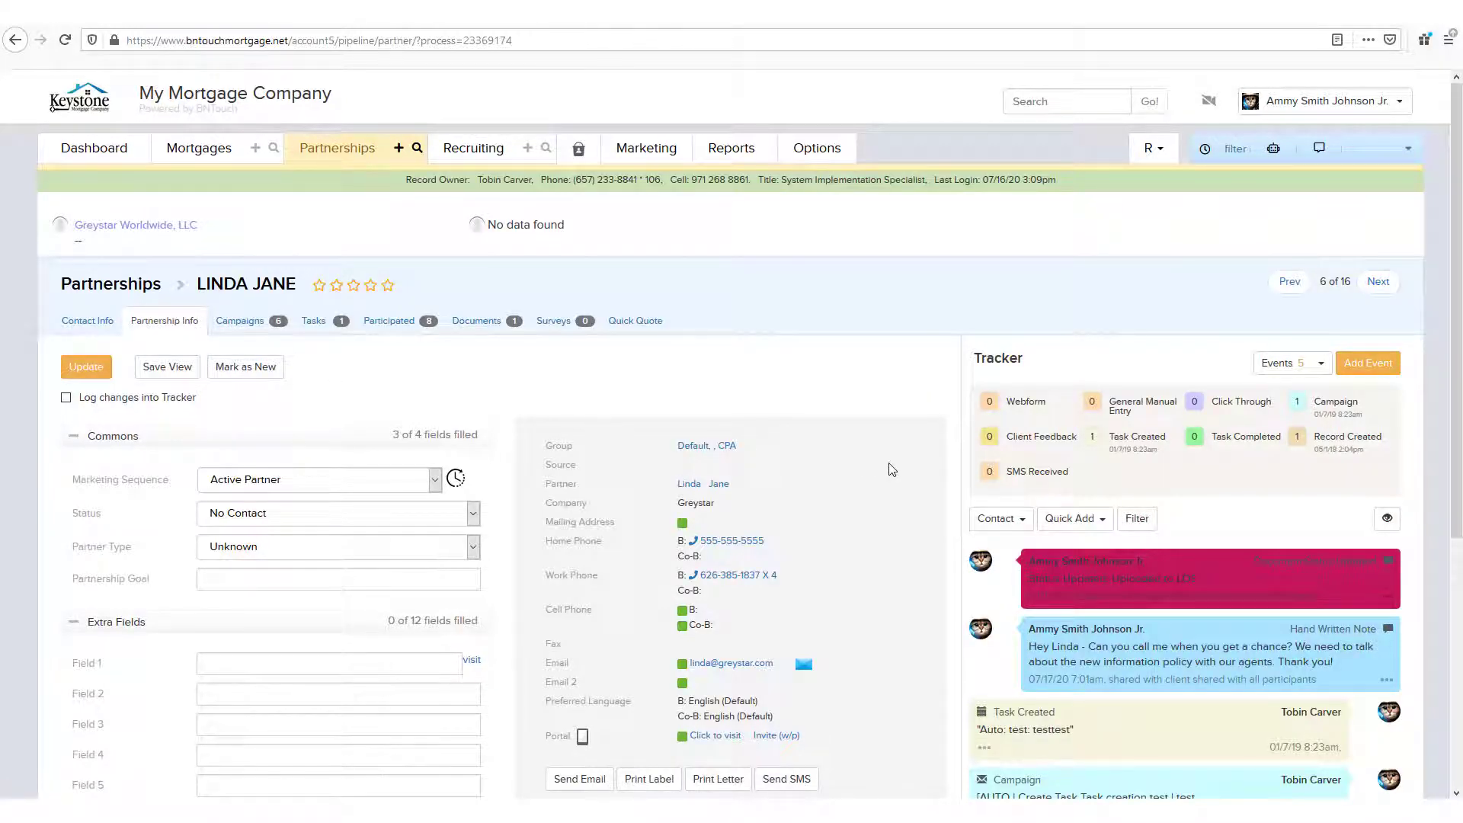
pyautogui.scroll(-3, 892, 469)
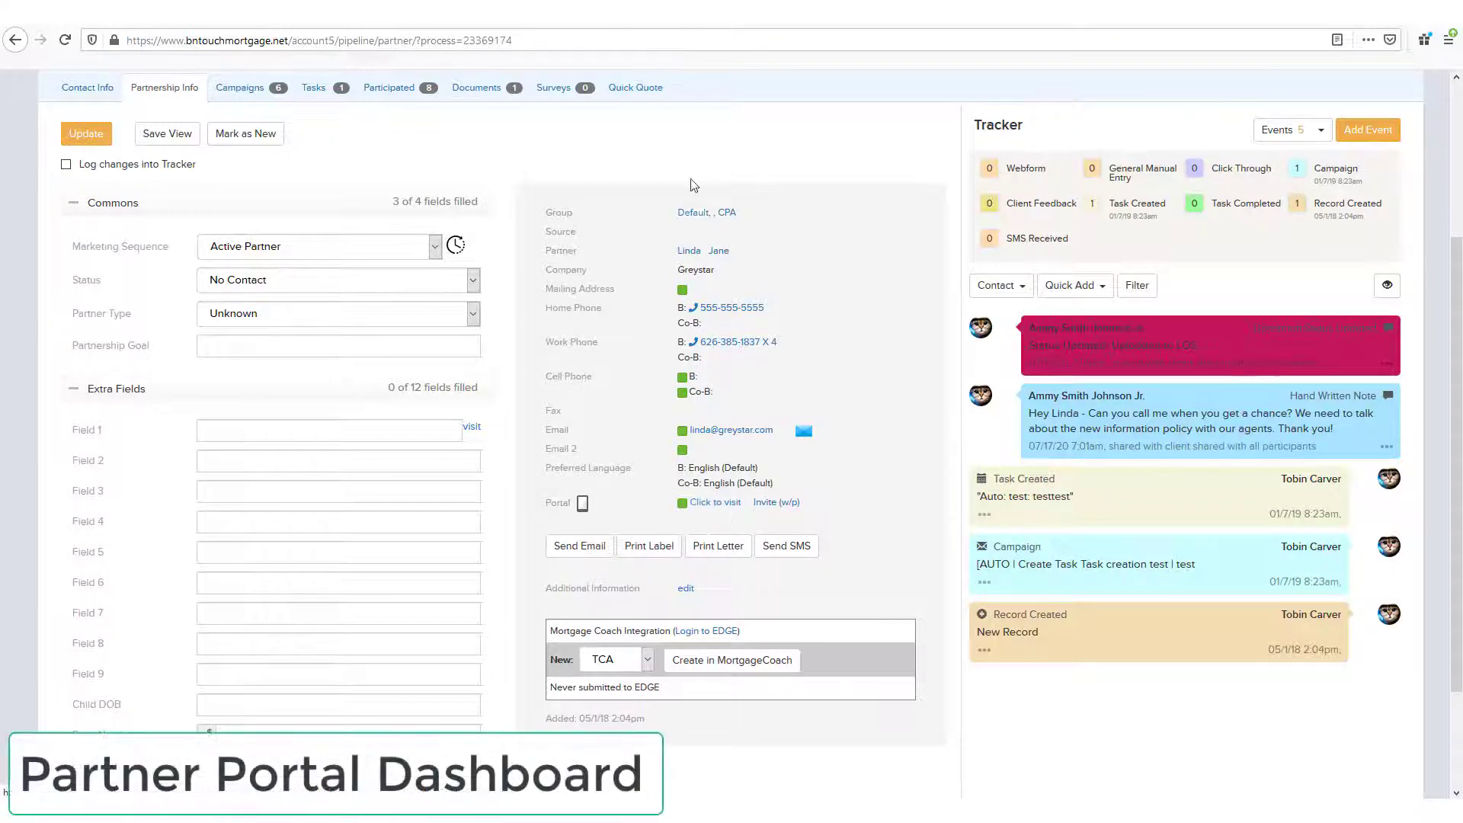
pyautogui.click(299, 11)
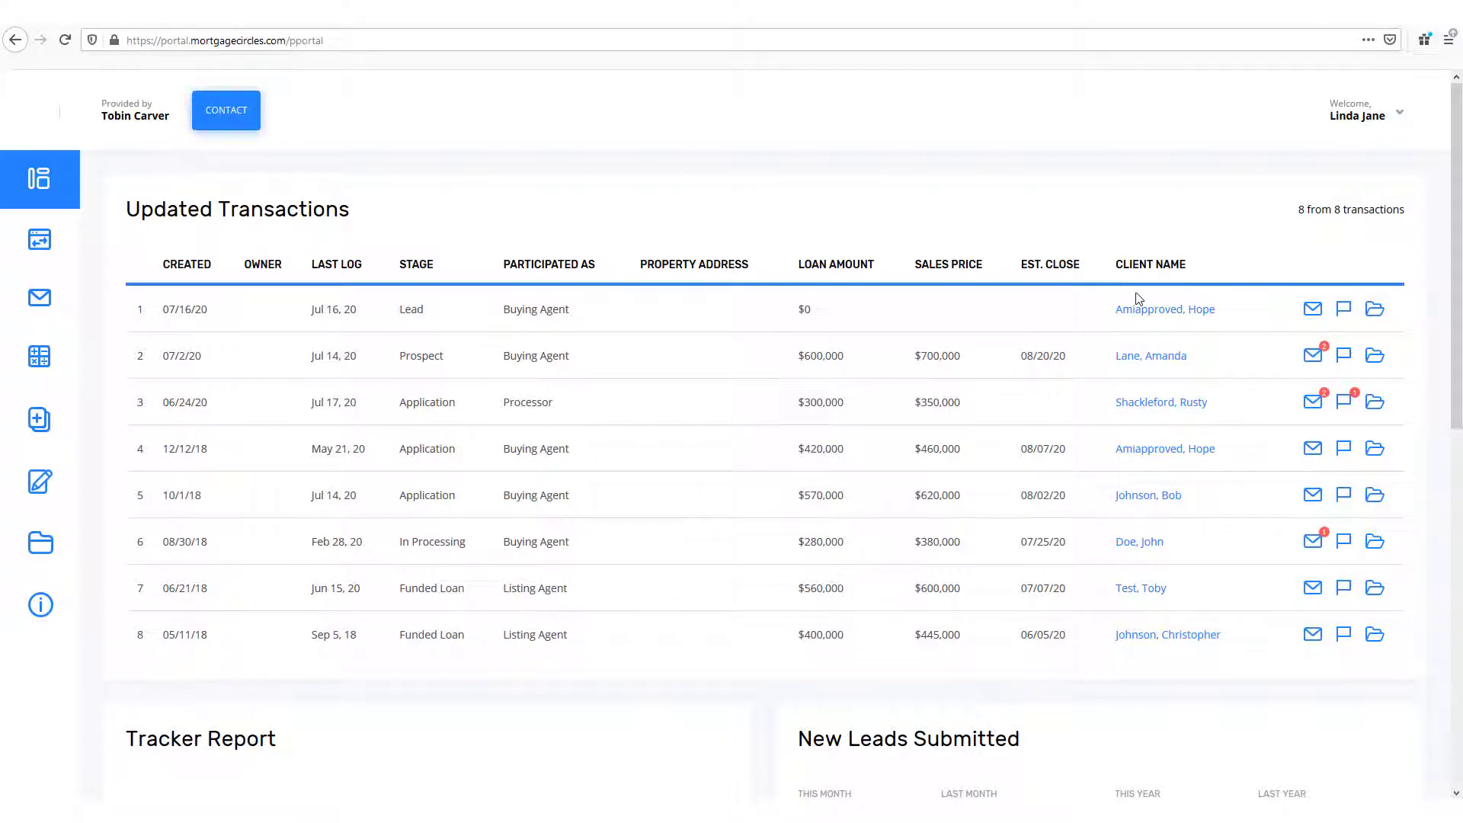
# Step: Review the portal dashboard's updated transactions, tracker report, new leads, funded loans and leads conversion, and reload the dashboard
pyautogui.scroll(-4, 1156, 294)
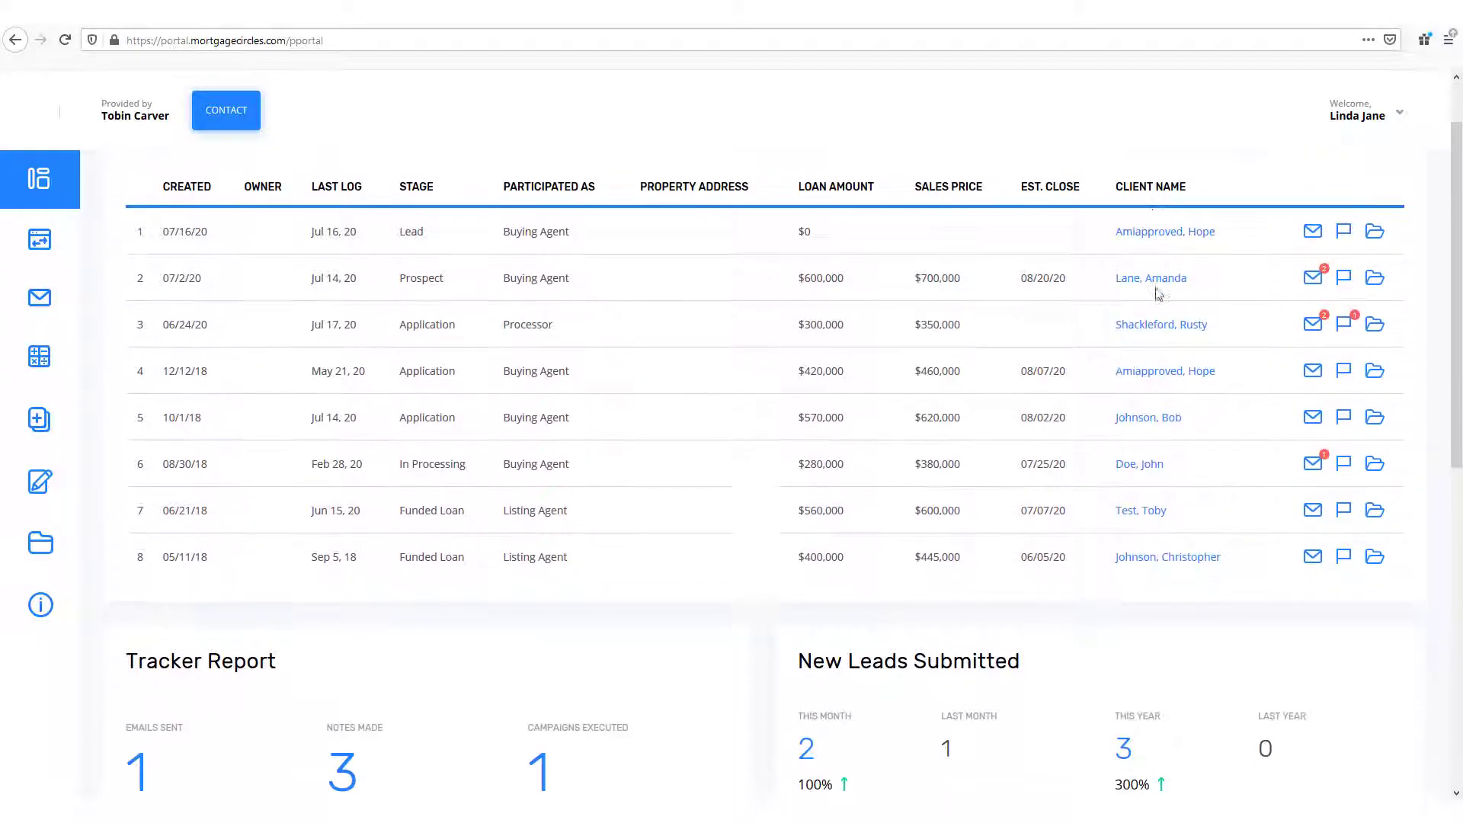
pyautogui.scroll(-5, 1158, 293)
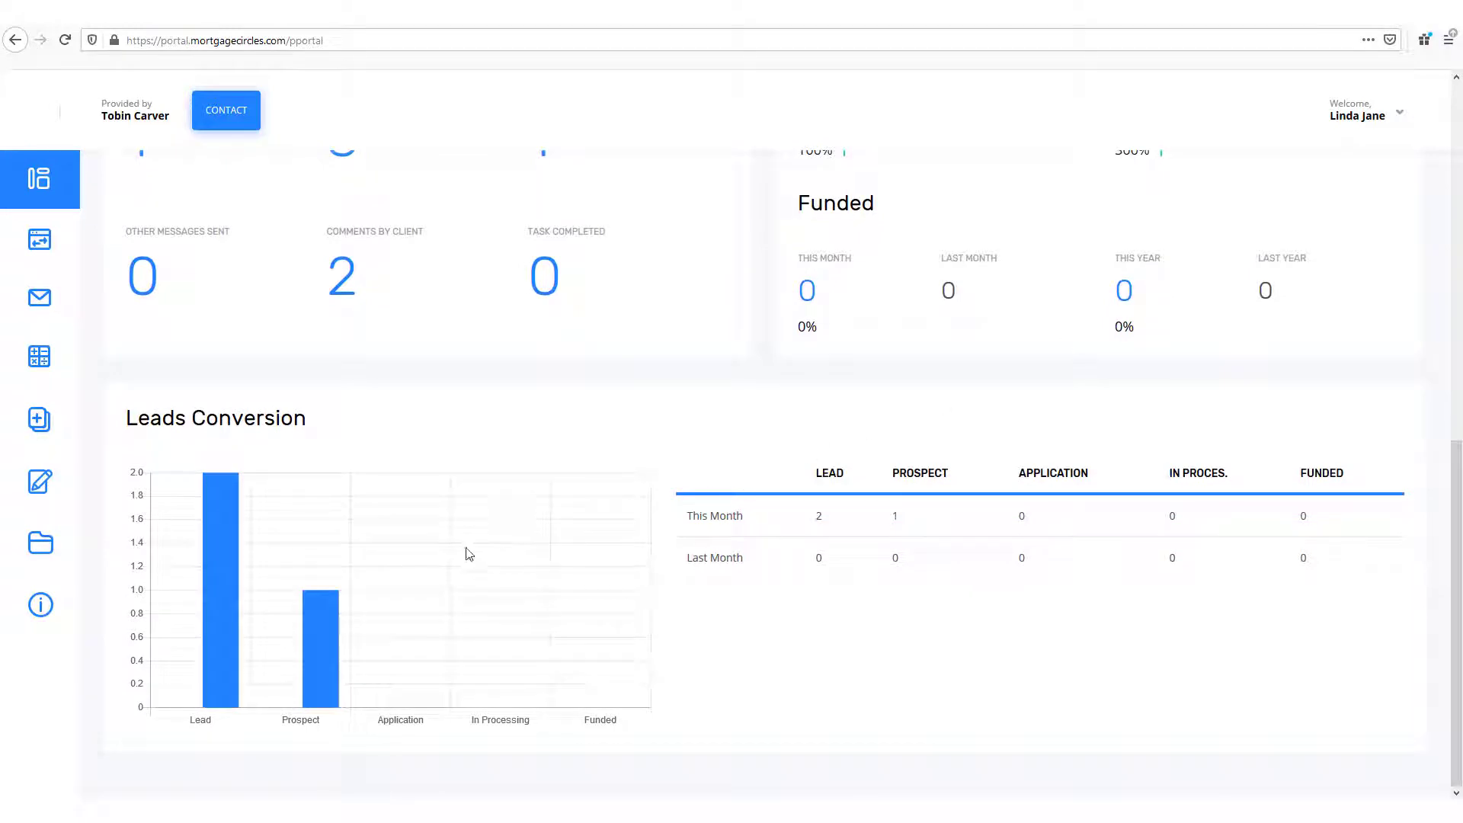
pyautogui.scroll(6, 468, 554)
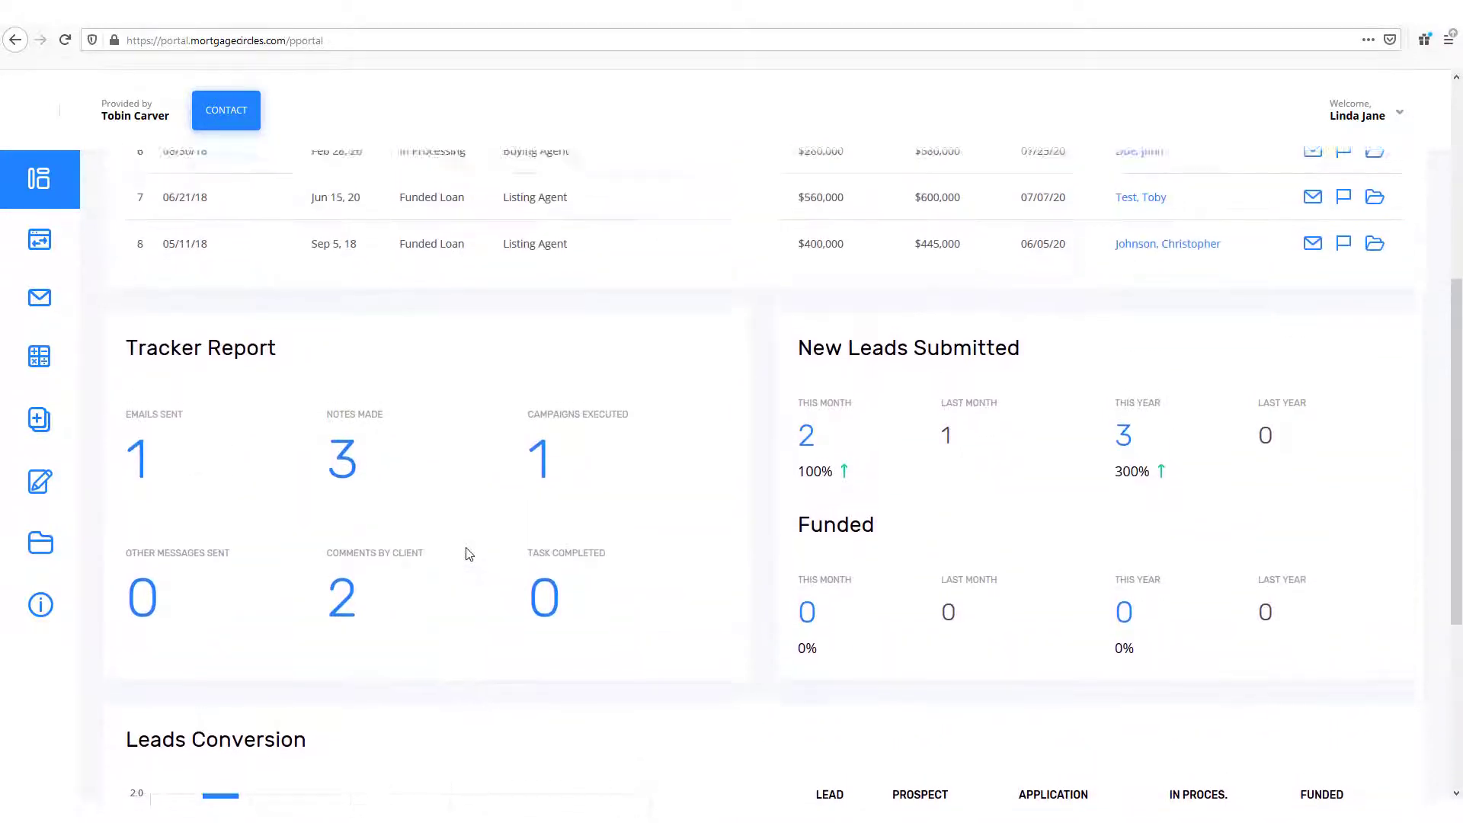
pyautogui.scroll(4, 469, 554)
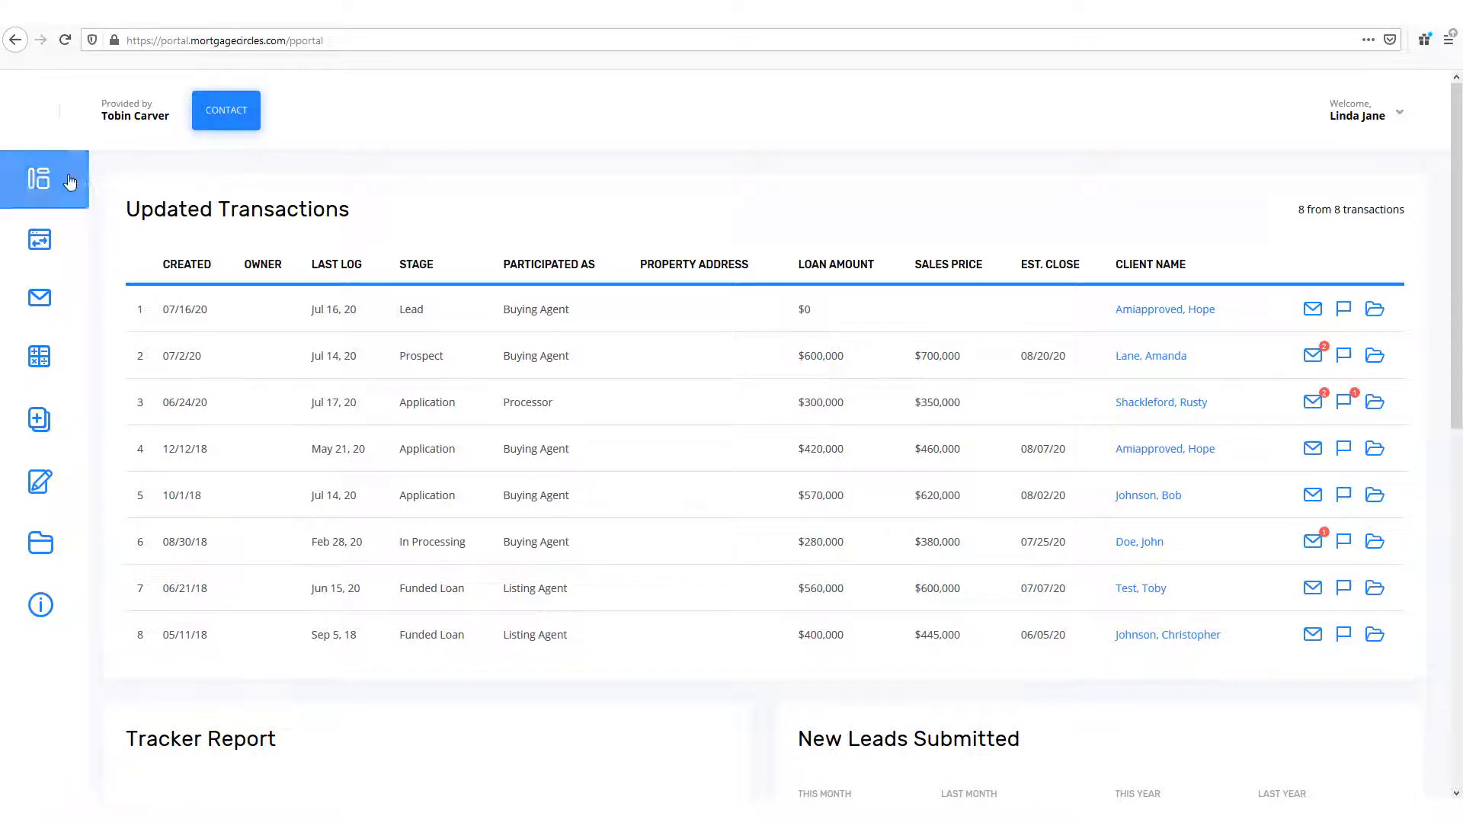
pyautogui.moveTo(69, 181)
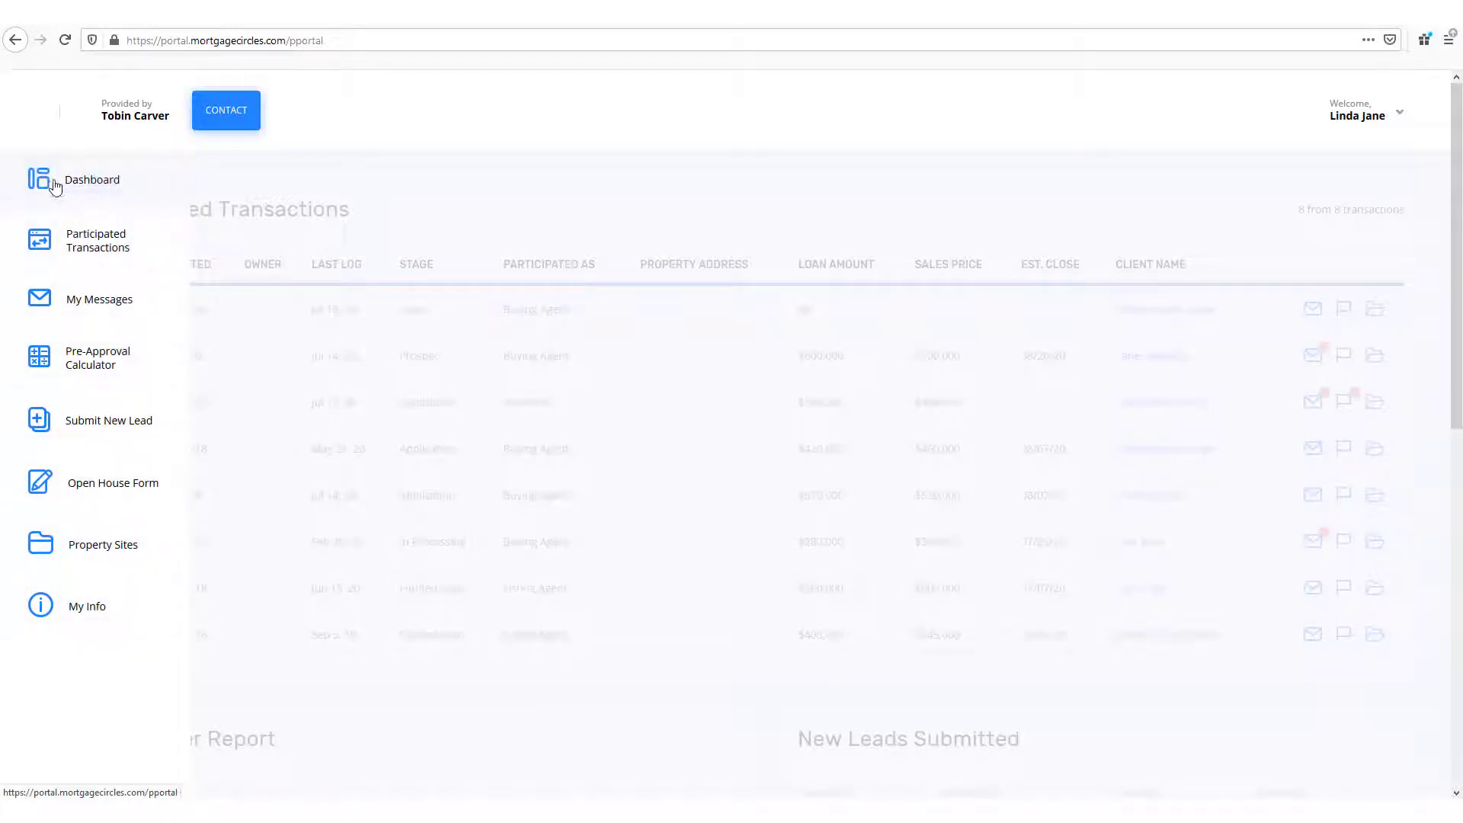
pyautogui.click(135, 189)
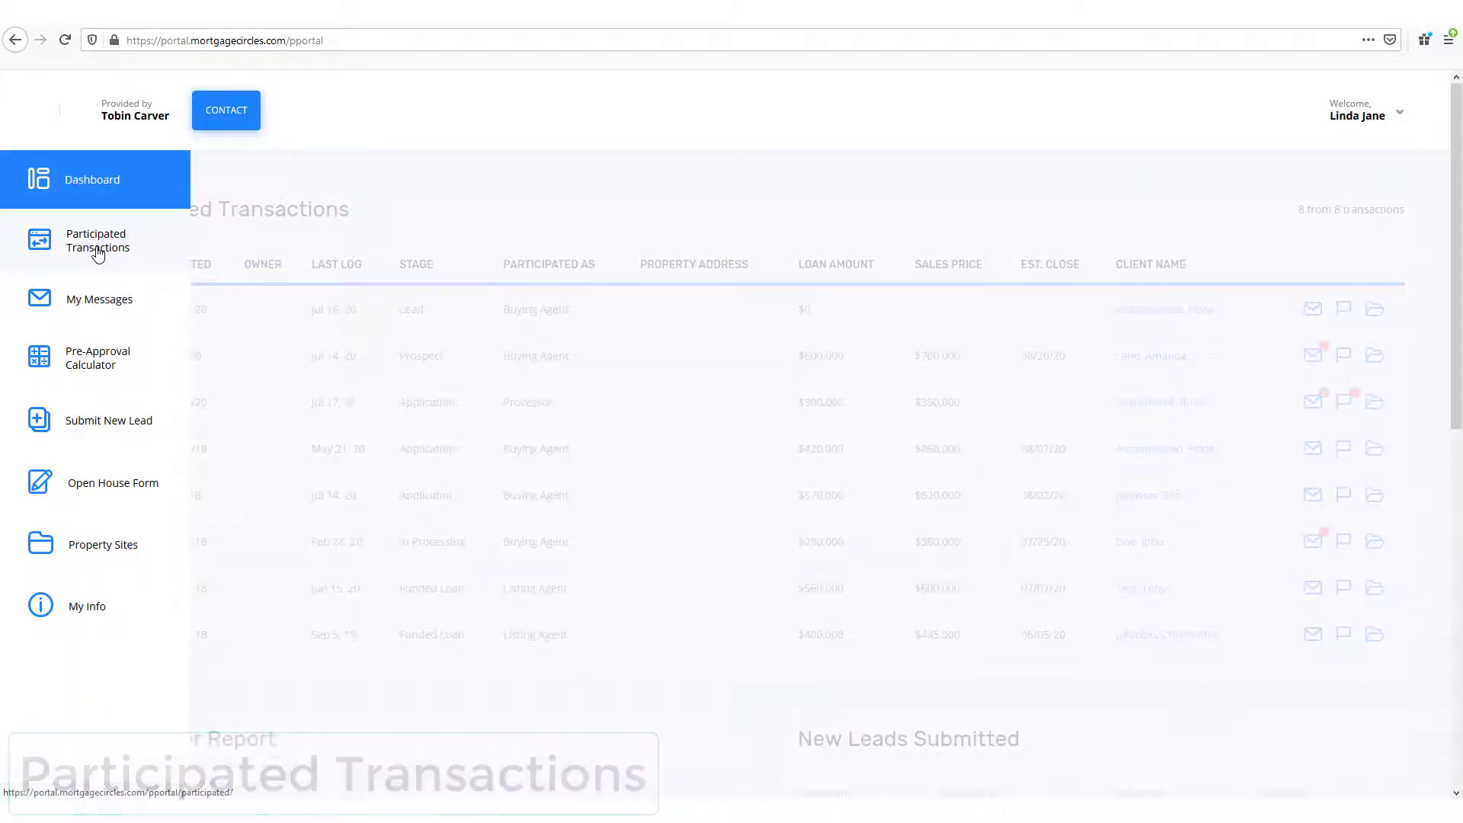
# Step: Open the participated transactions list and check the available page size options
pyautogui.click(44, 246)
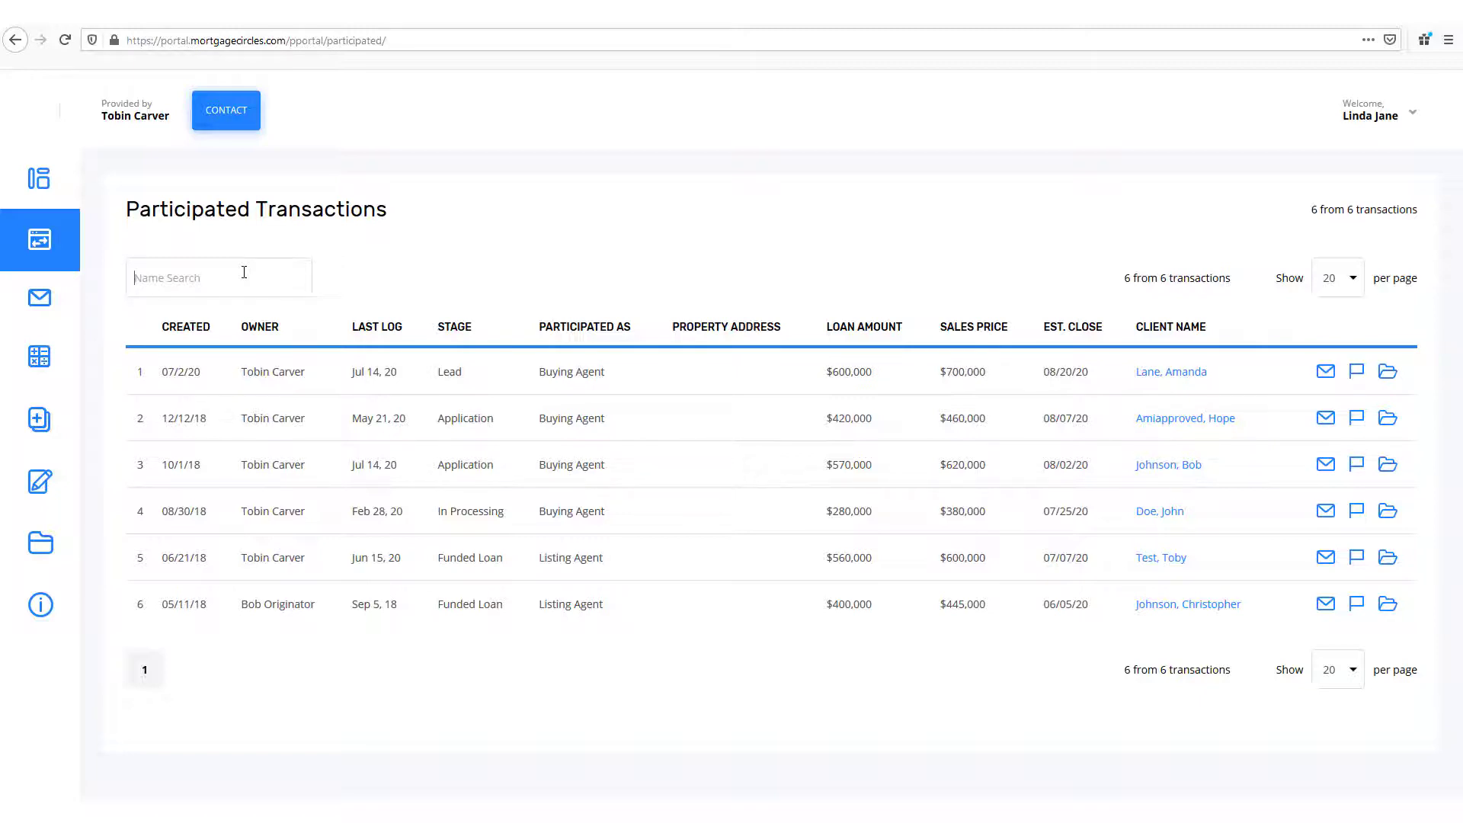
pyautogui.click(1350, 290)
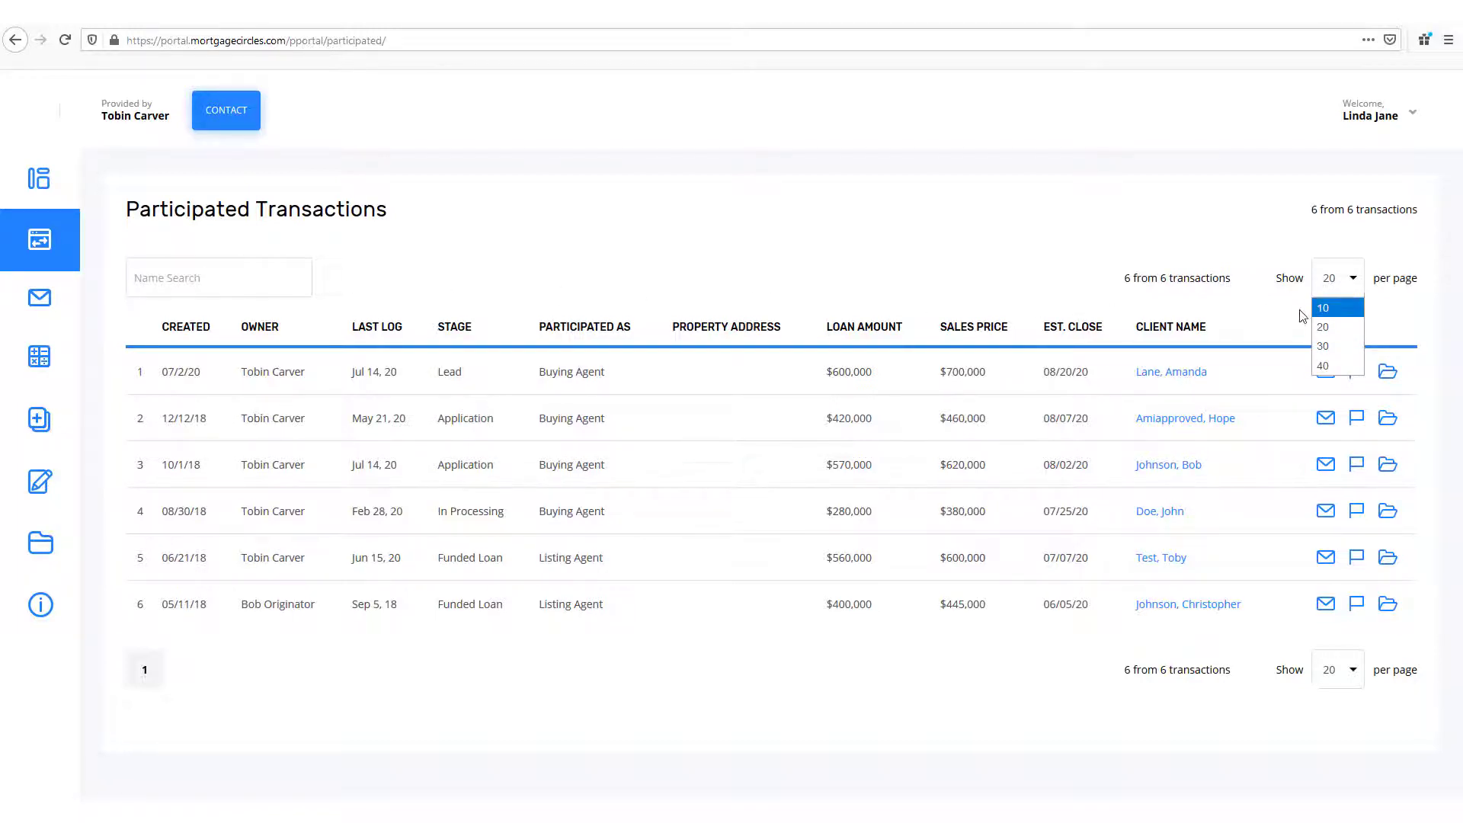
pyautogui.click(1278, 328)
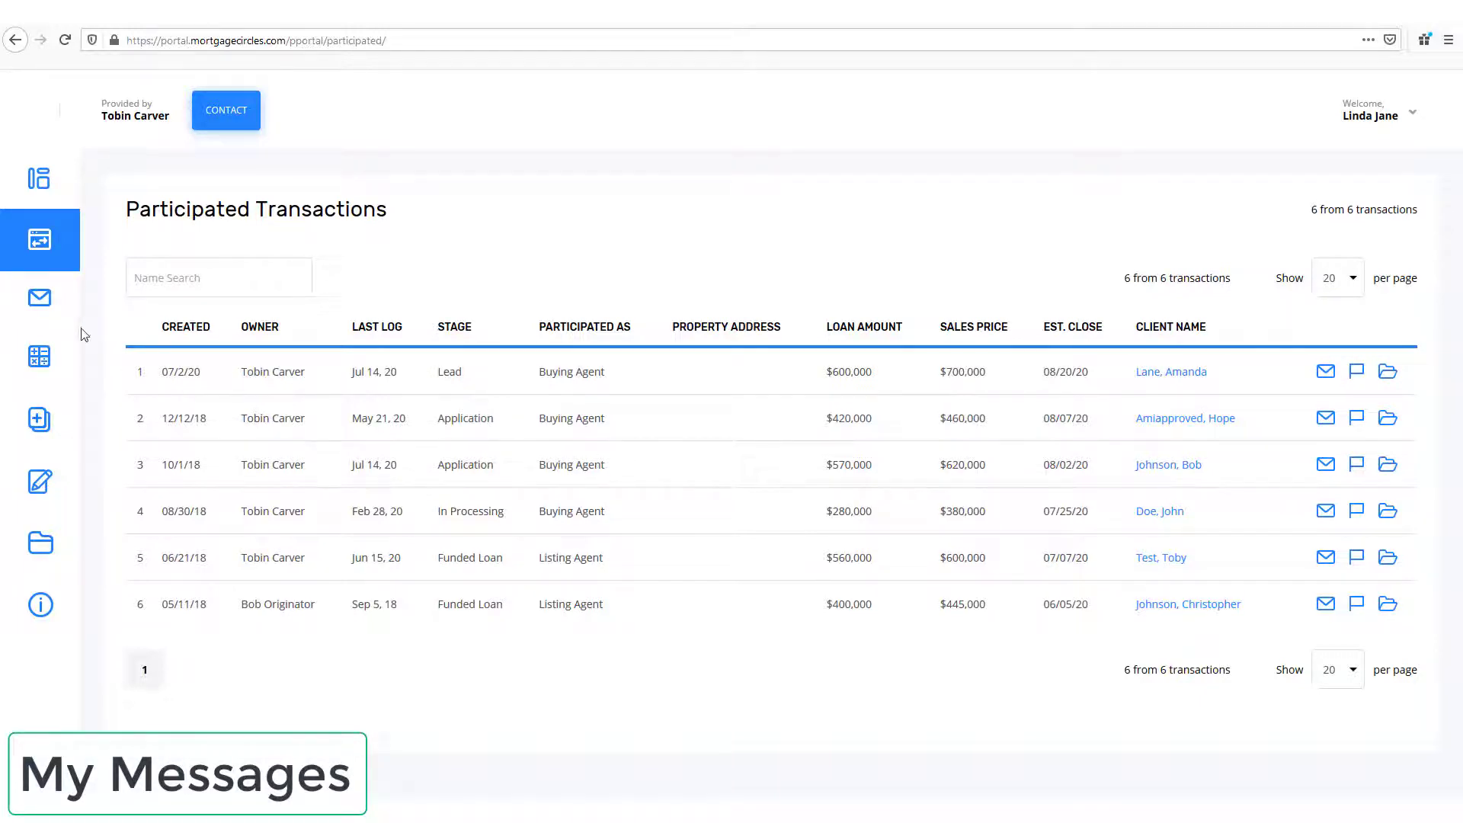
# Step: Open My Messages and examine the event type and period filter options
pyautogui.click(51, 315)
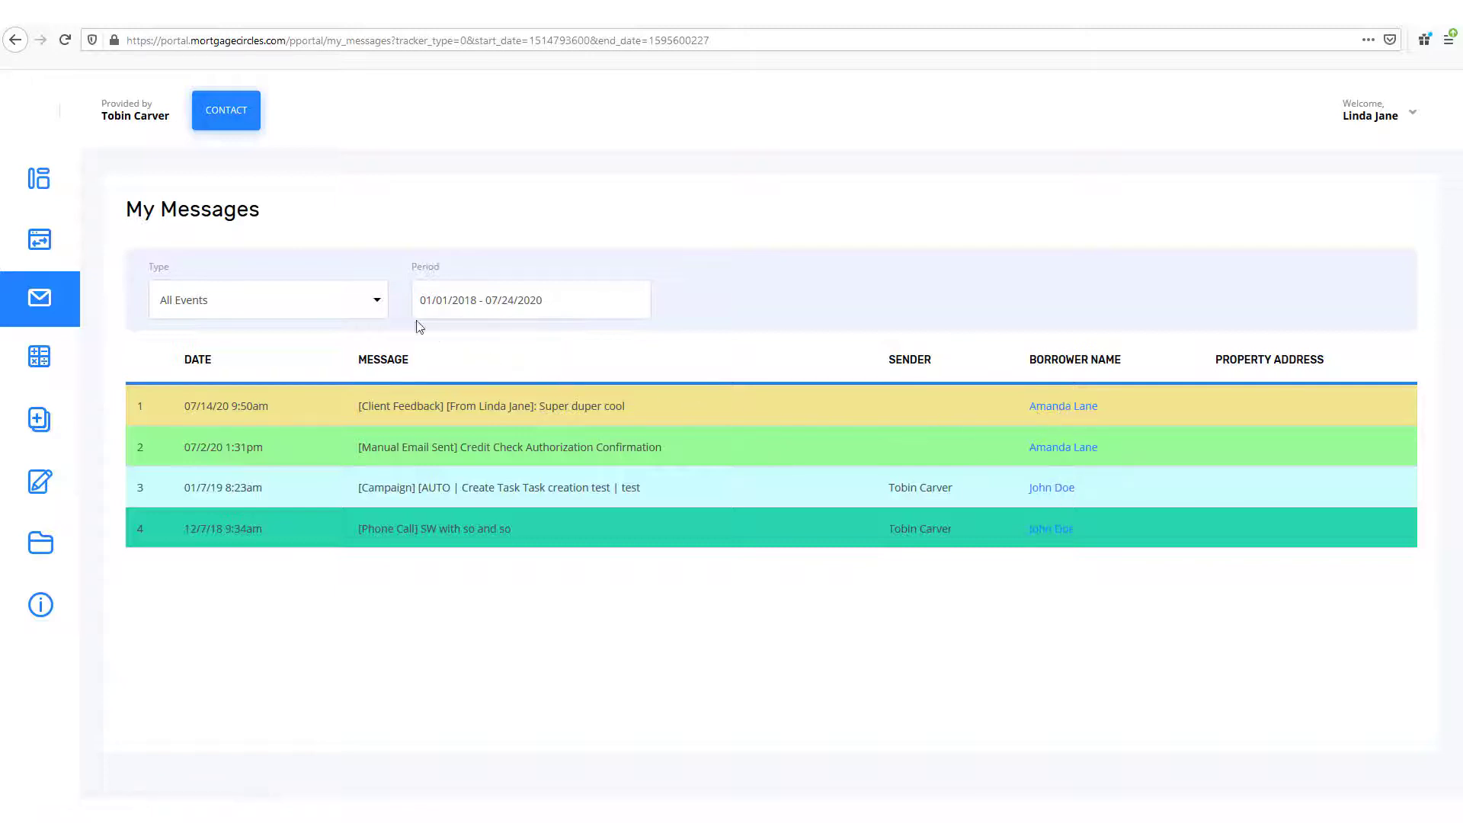
pyautogui.click(365, 305)
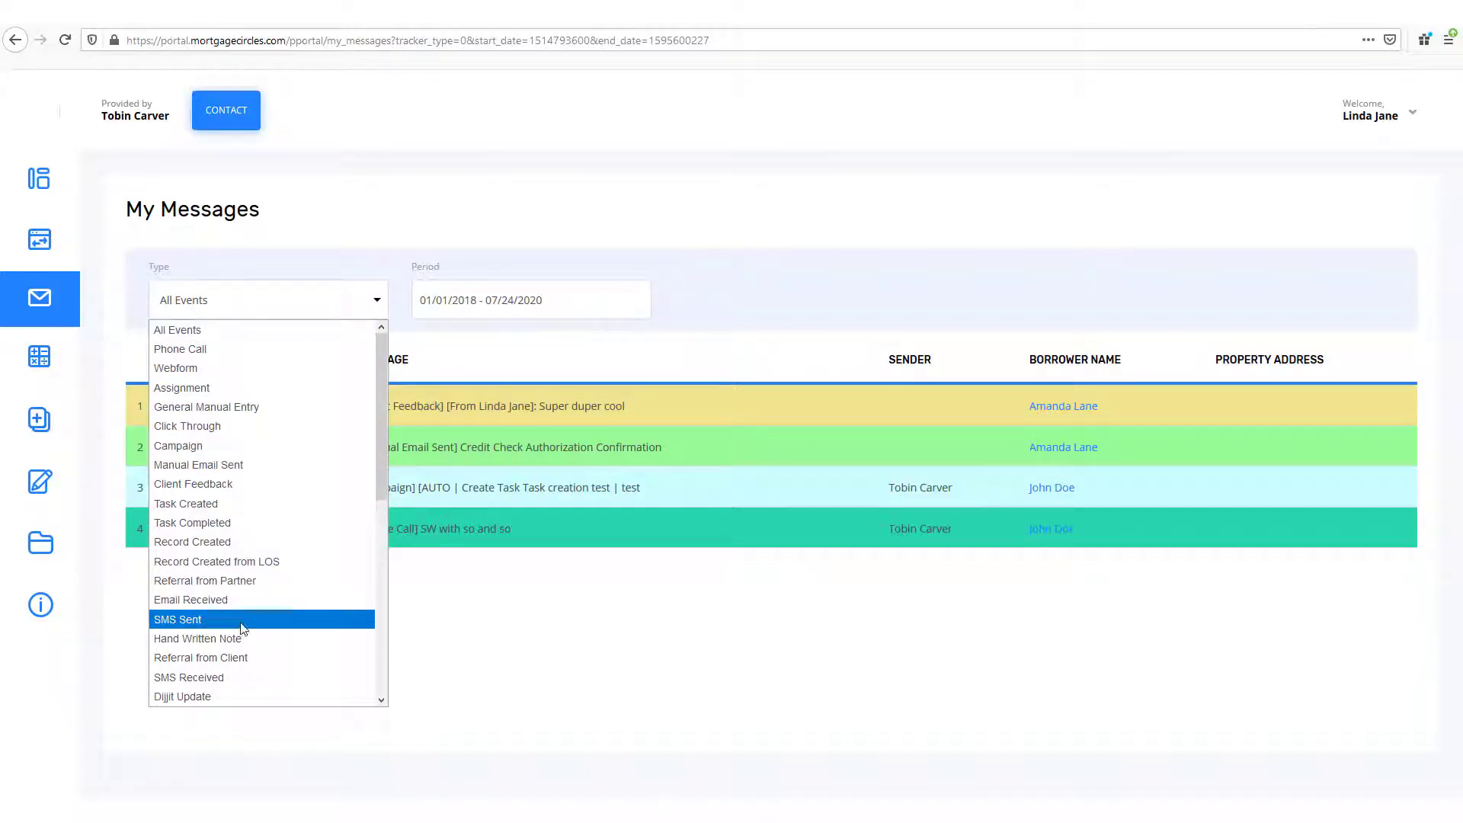
pyautogui.click(442, 328)
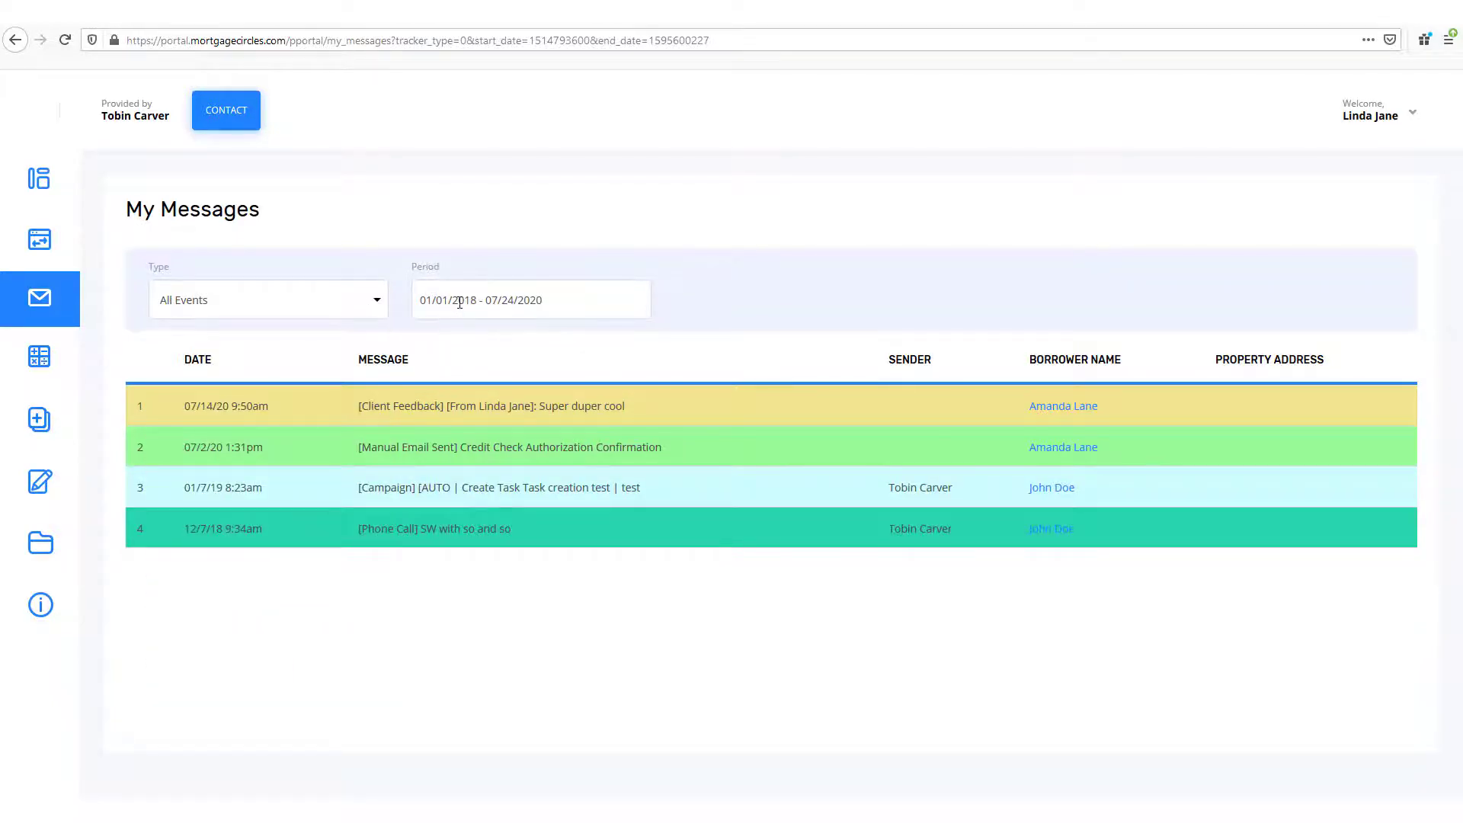
pyautogui.click(460, 303)
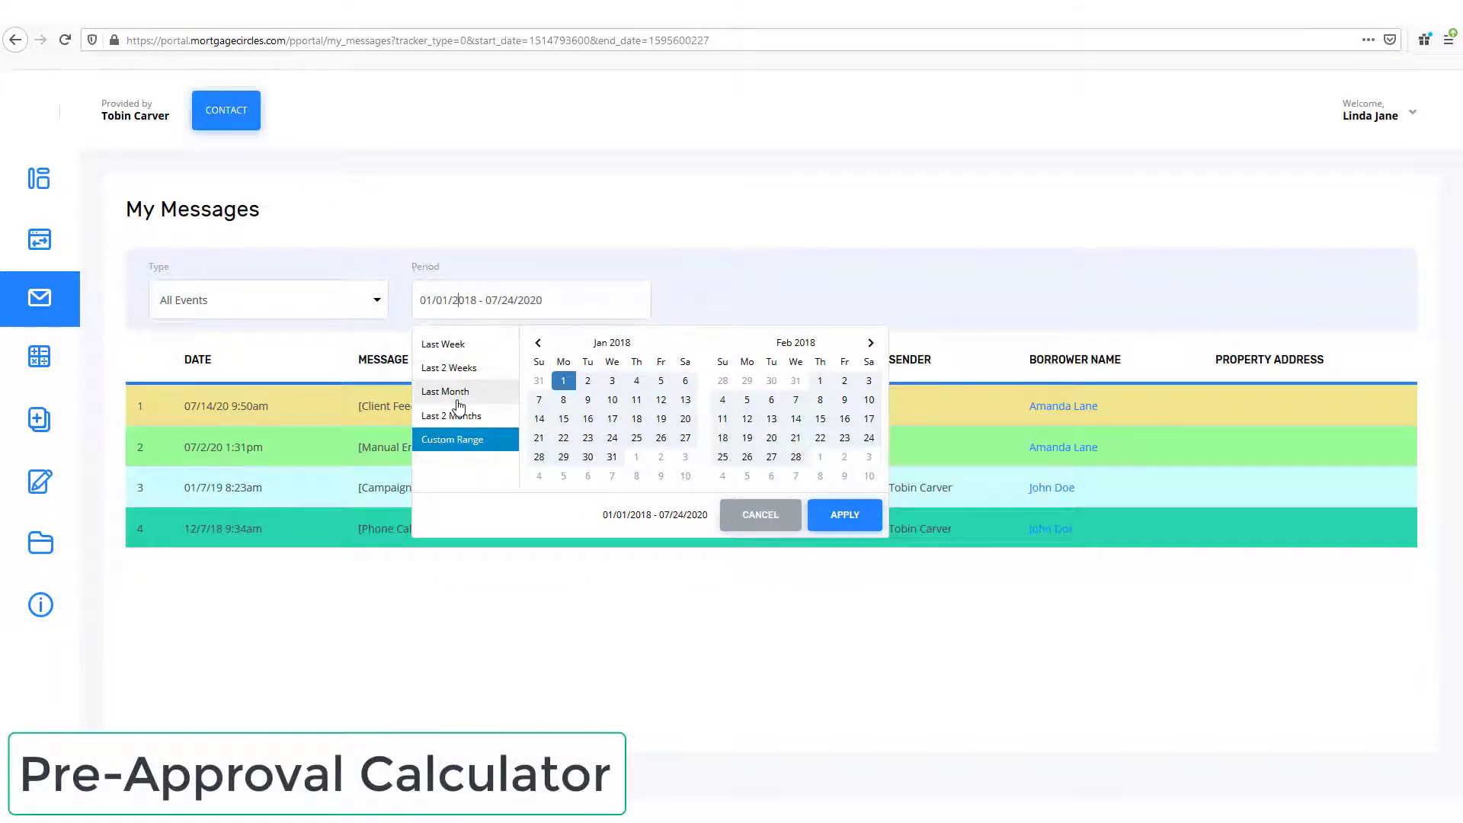
# Step: Open the Pre-Approval Calculator and examine its loan inputs, payment breakdown and amortization chart
pyautogui.moveTo(44, 358)
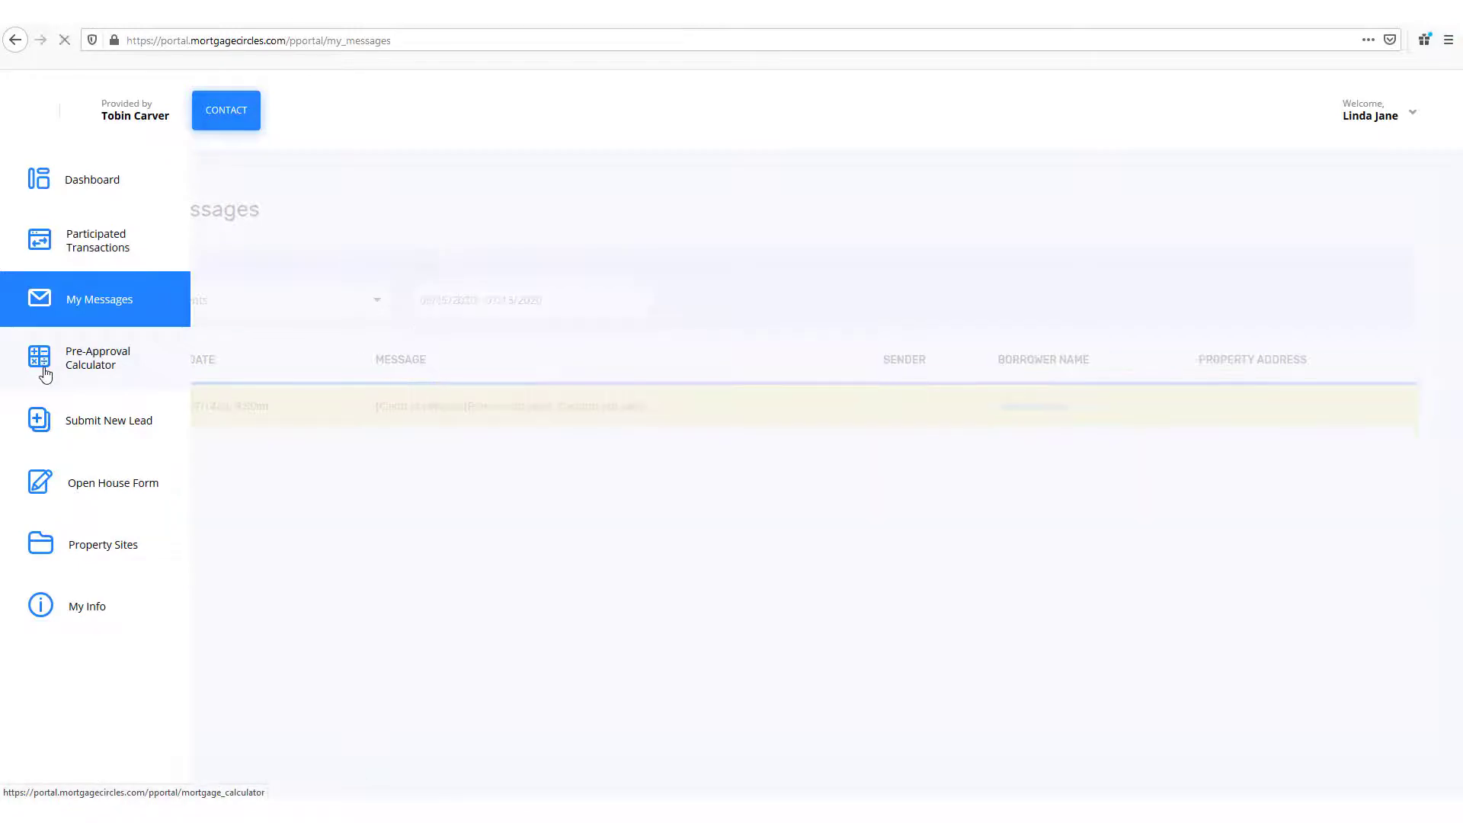
pyautogui.click(46, 373)
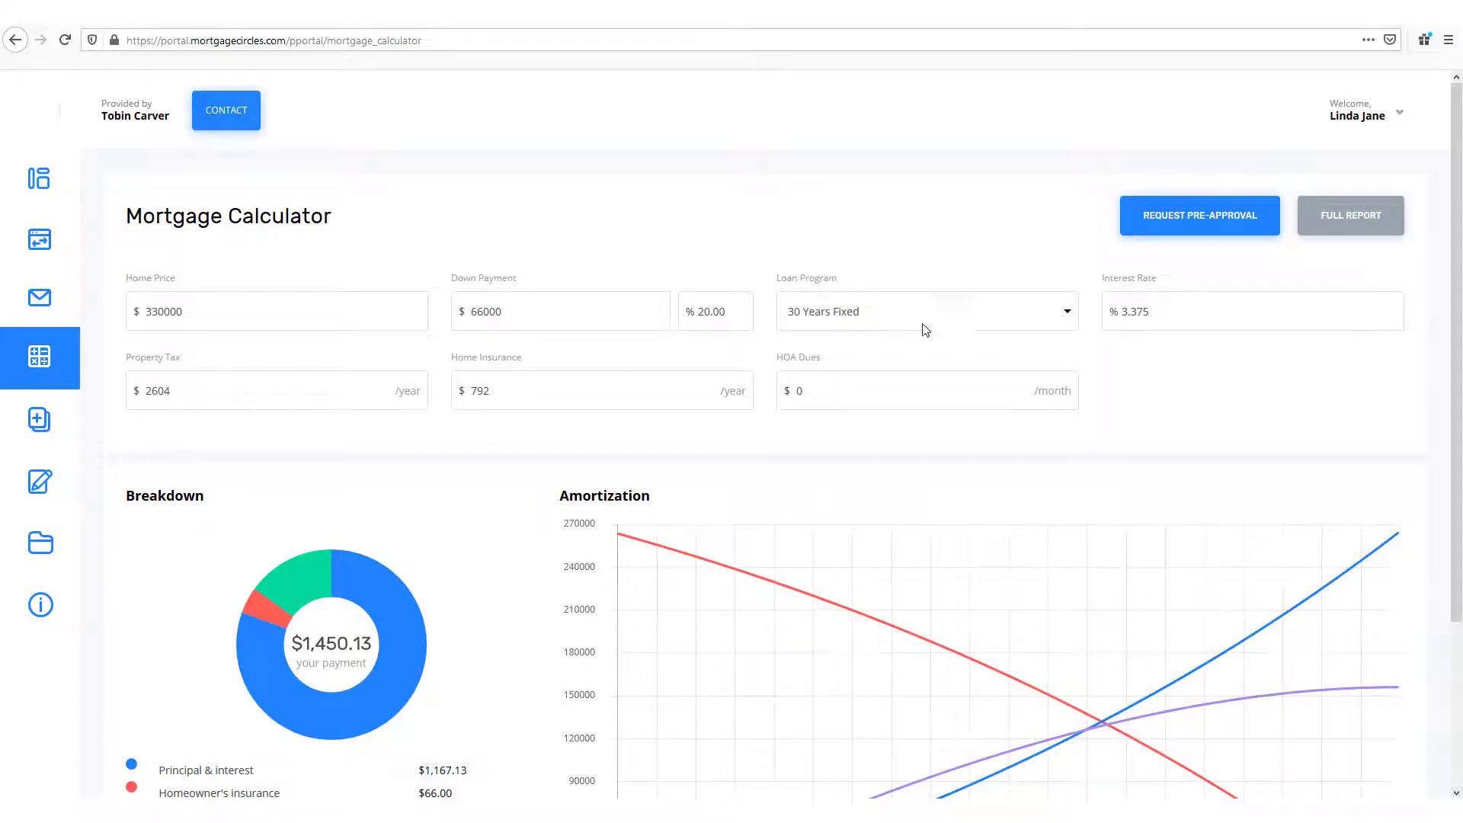
pyautogui.scroll(-1, 538, 587)
pyautogui.scroll(-3, 537, 587)
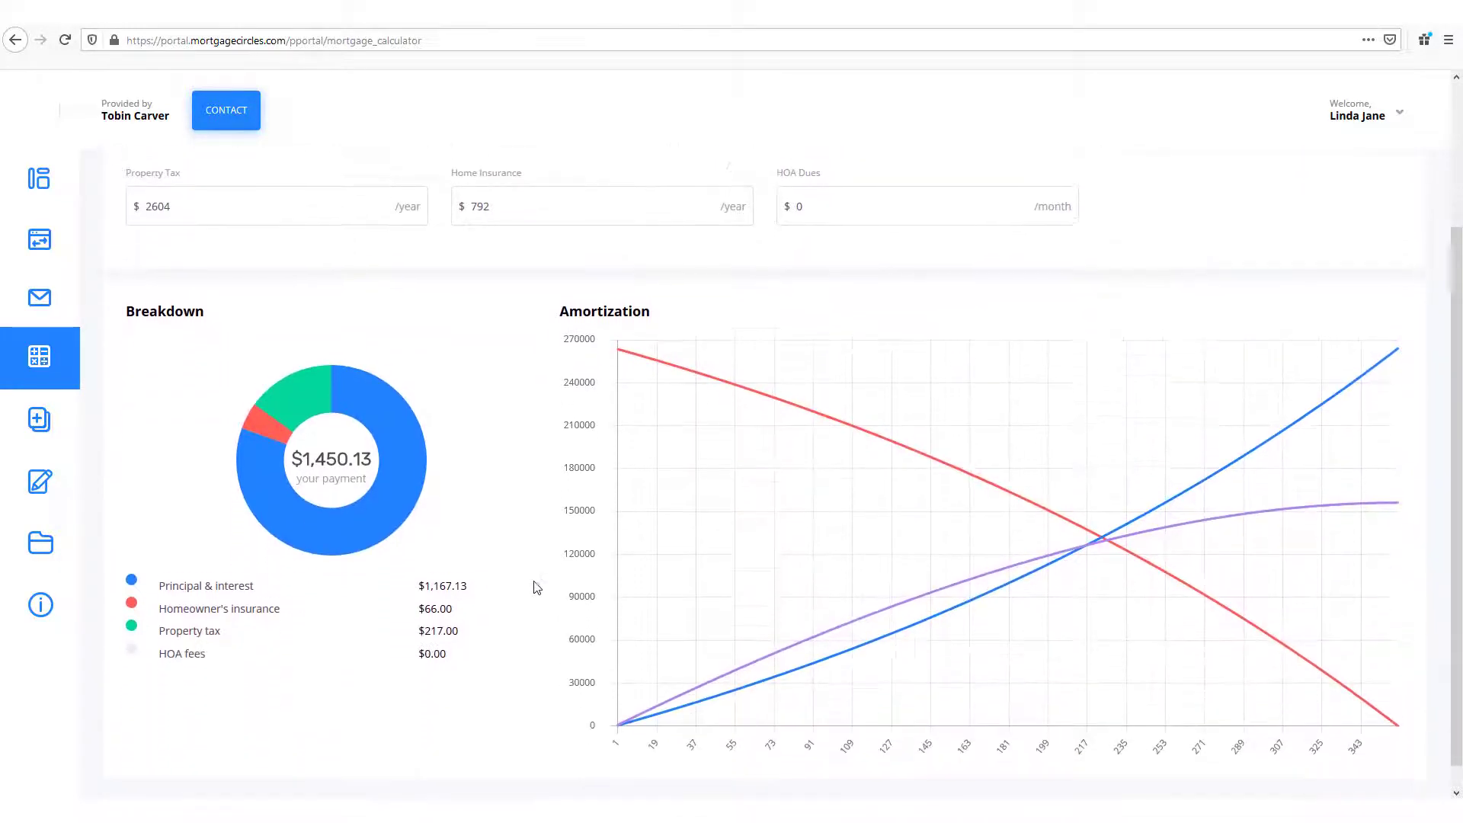
pyautogui.moveTo(381, 484)
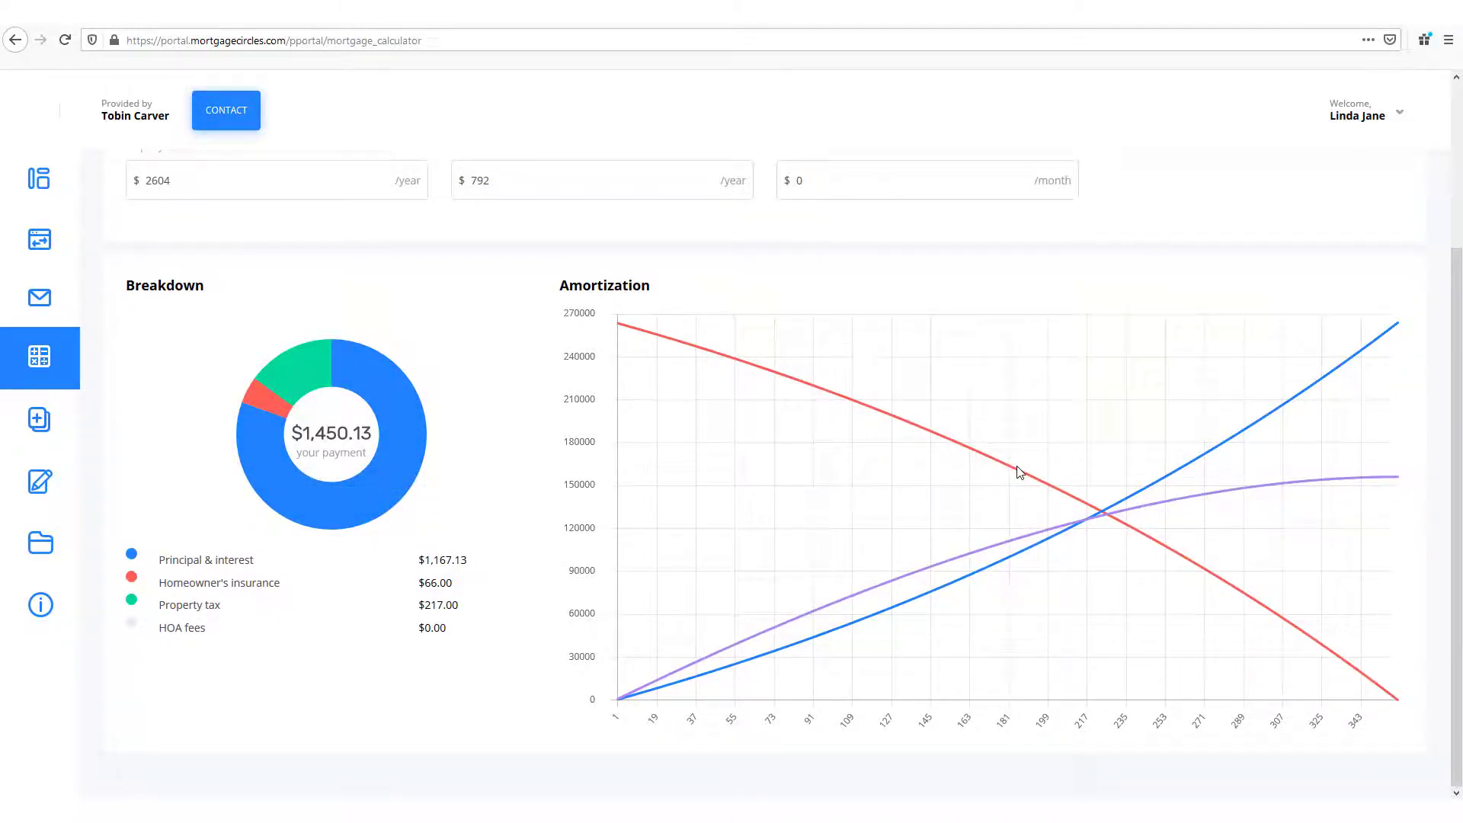
pyautogui.scroll(3, 1019, 473)
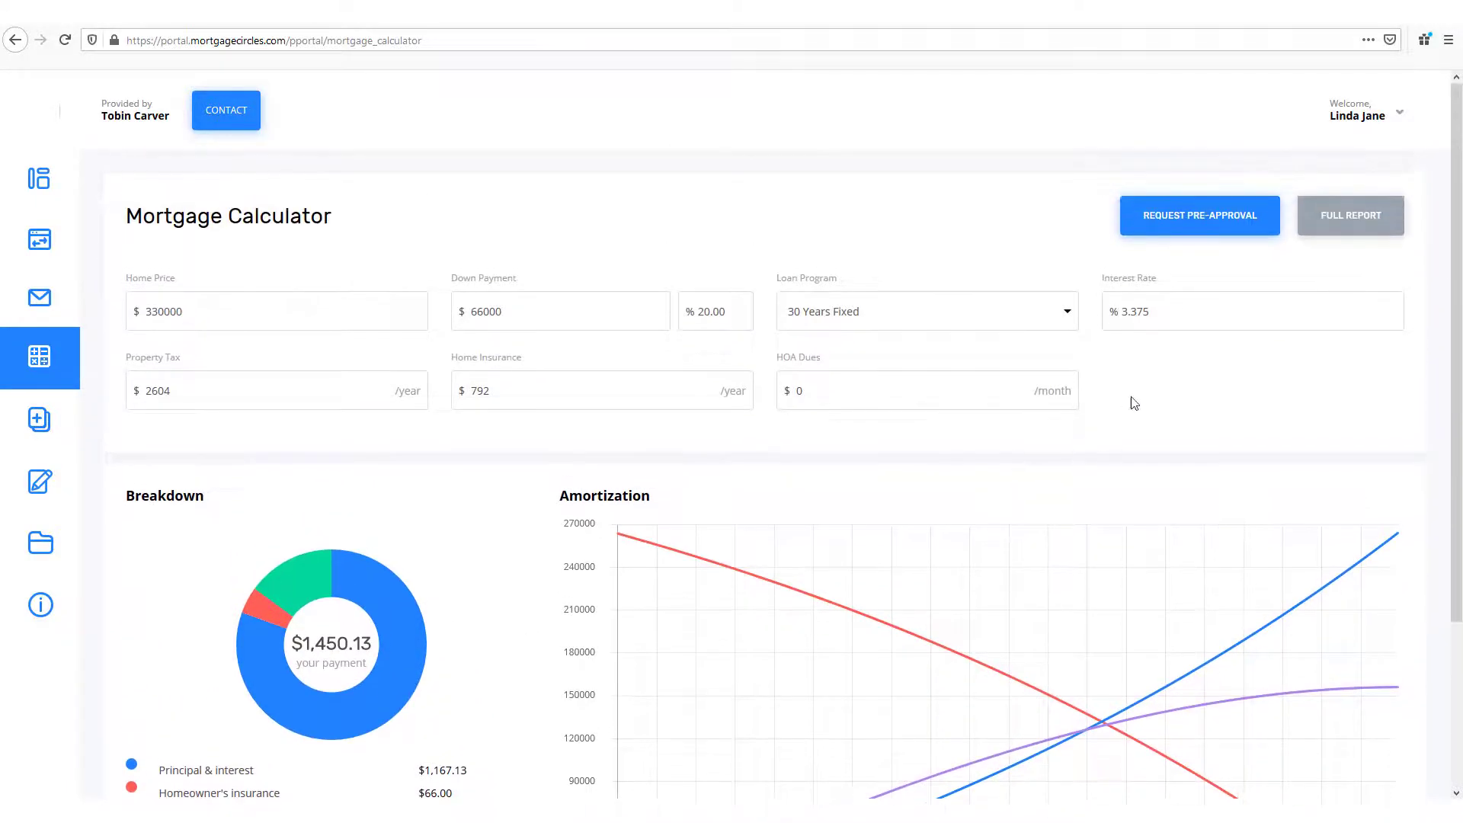
# Step: Send a pre-approval request for the third listed borrower with an average credit score of 5700
pyautogui.click(1176, 224)
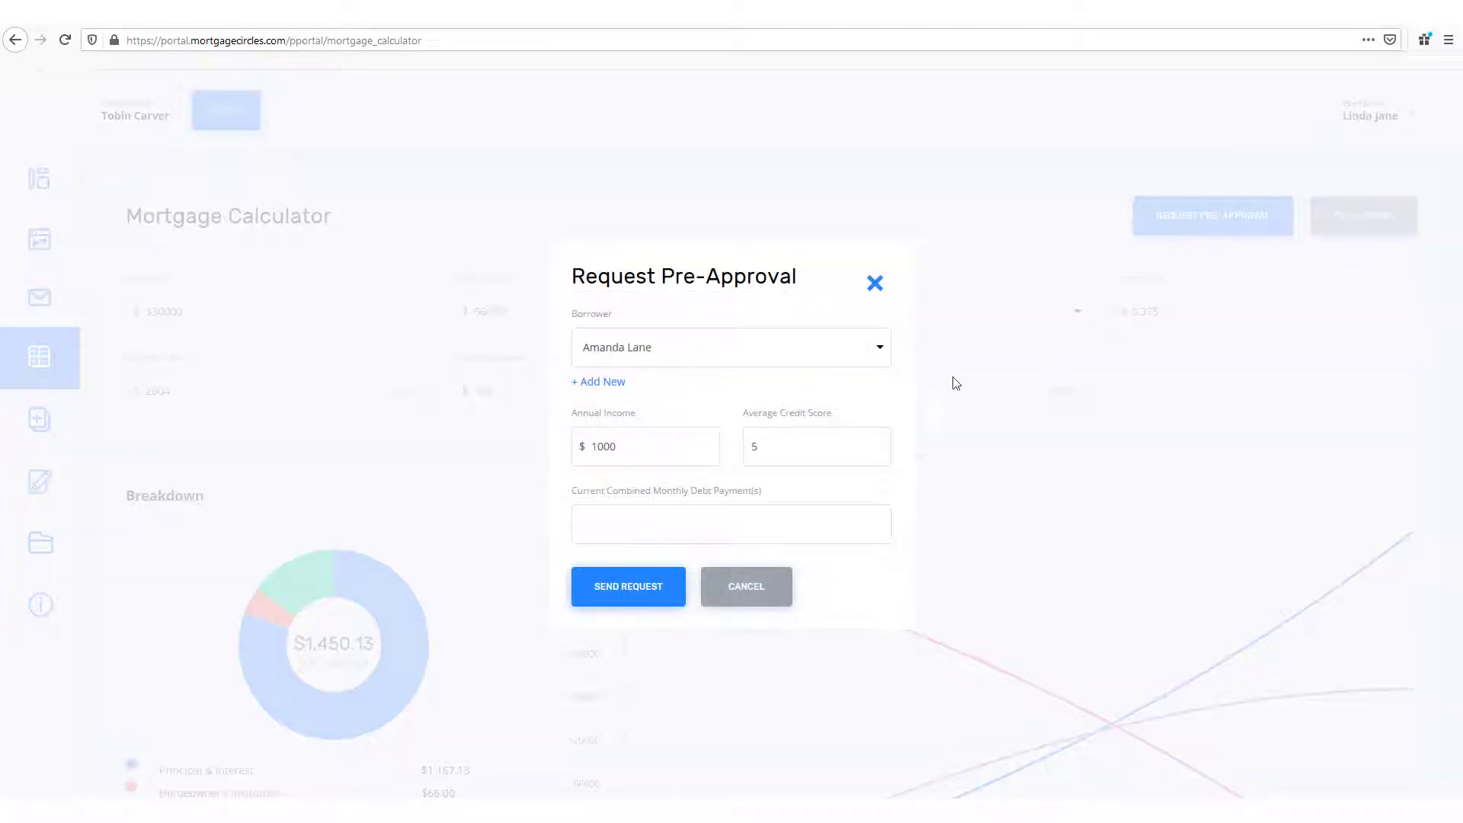
pyautogui.click(683, 351)
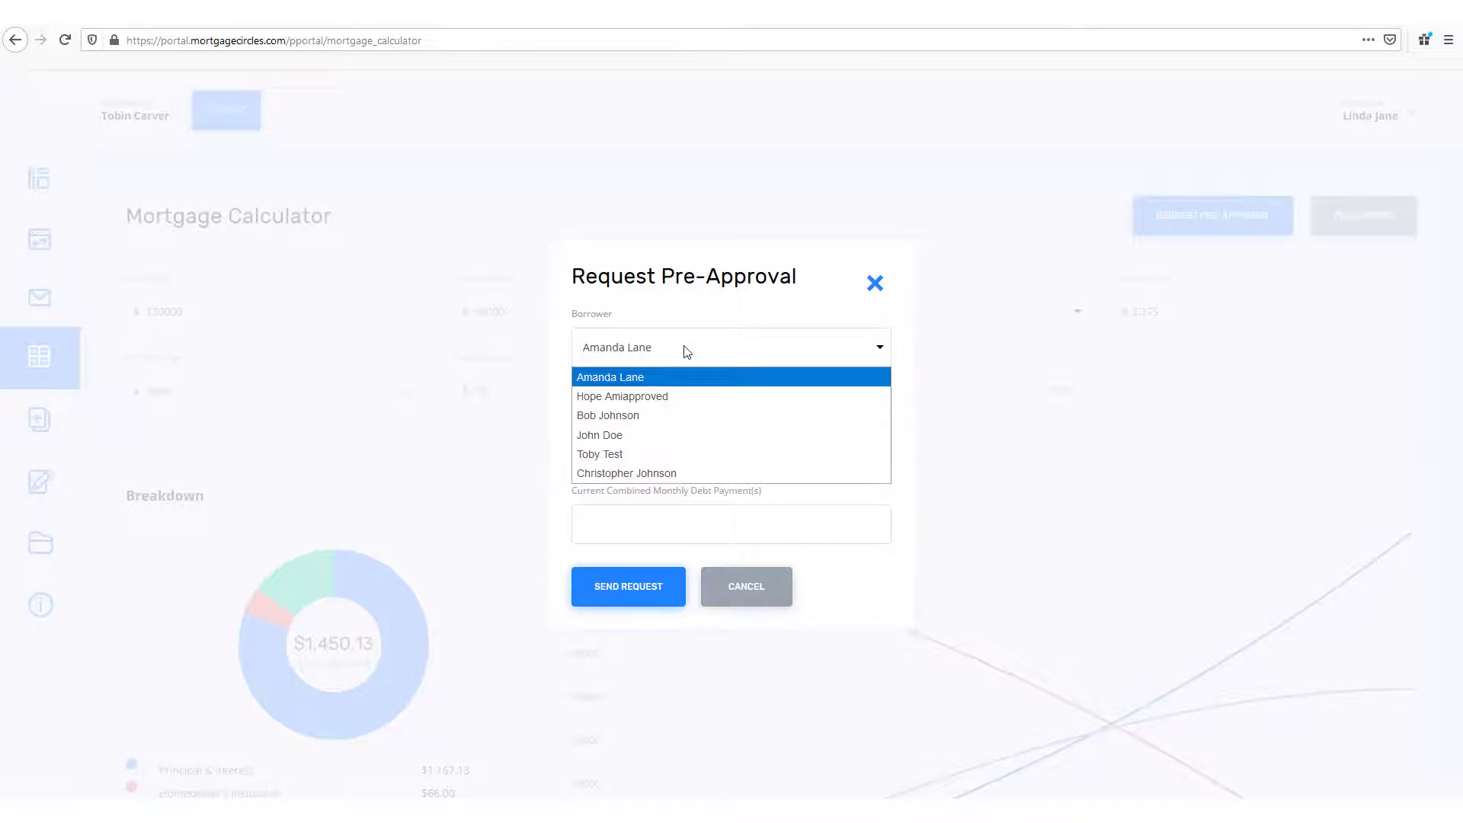
pyautogui.click(614, 415)
pyautogui.click(597, 385)
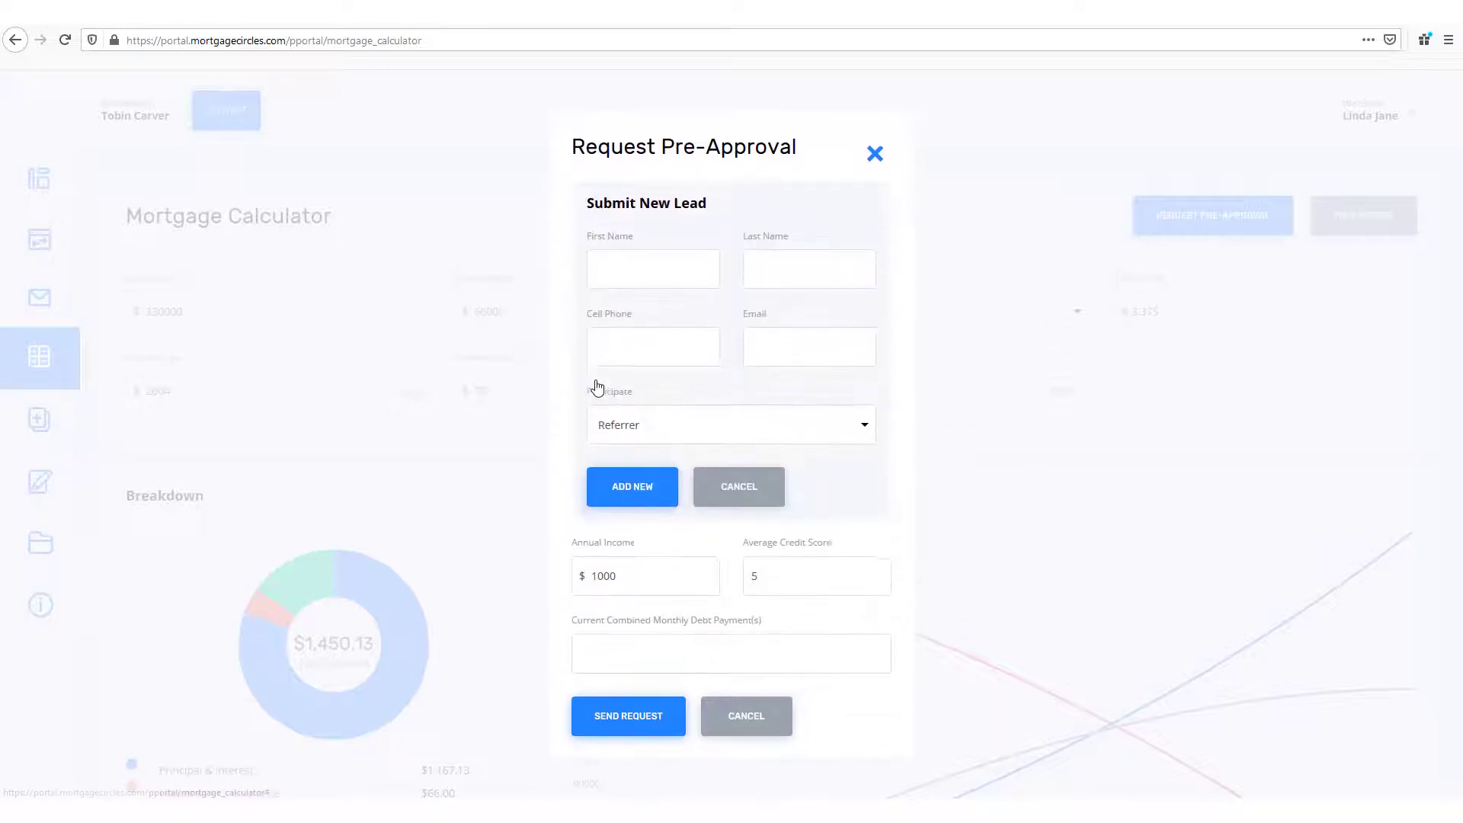
pyautogui.click(743, 487)
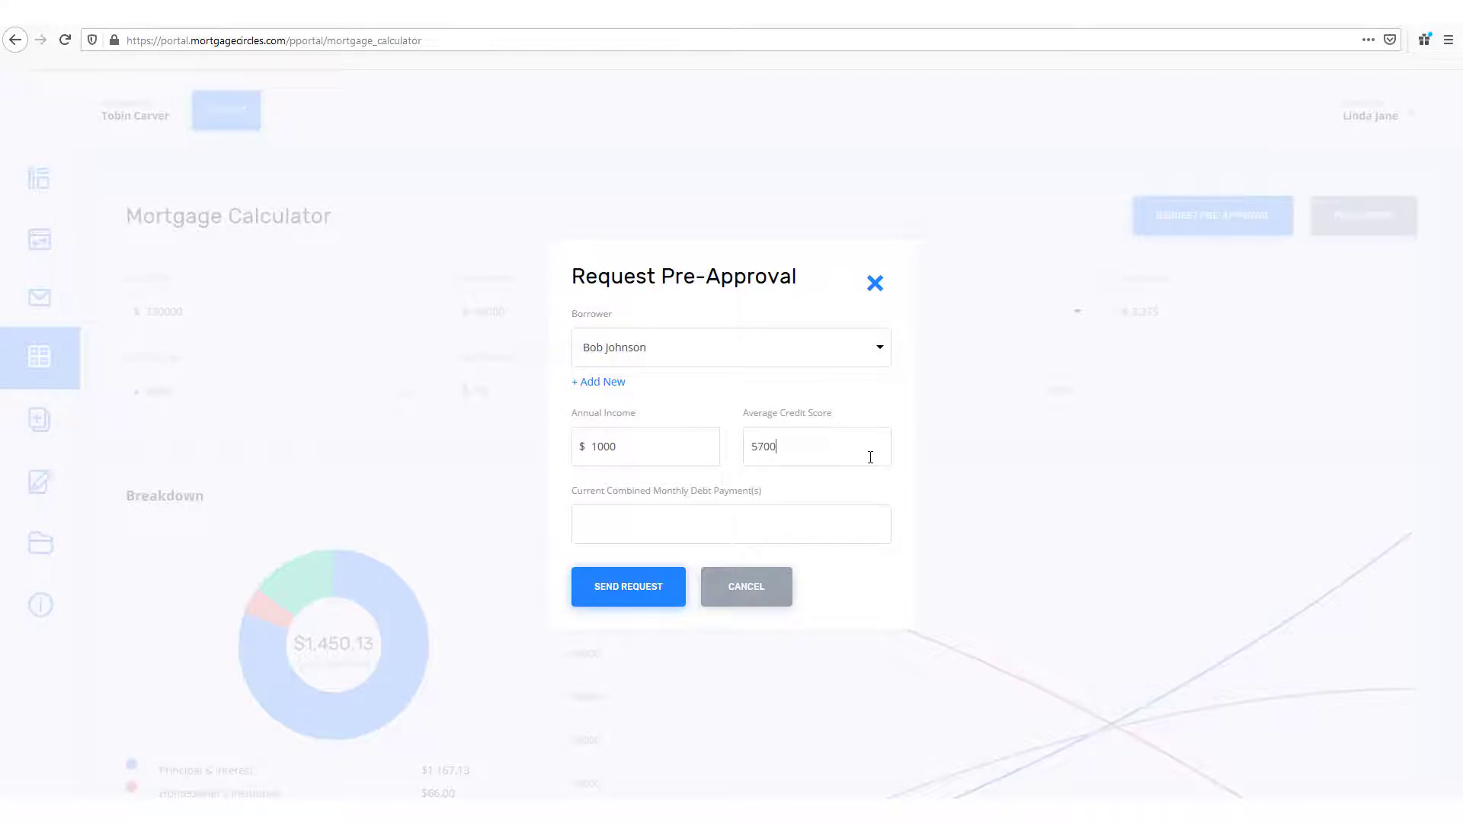
pyautogui.click(646, 587)
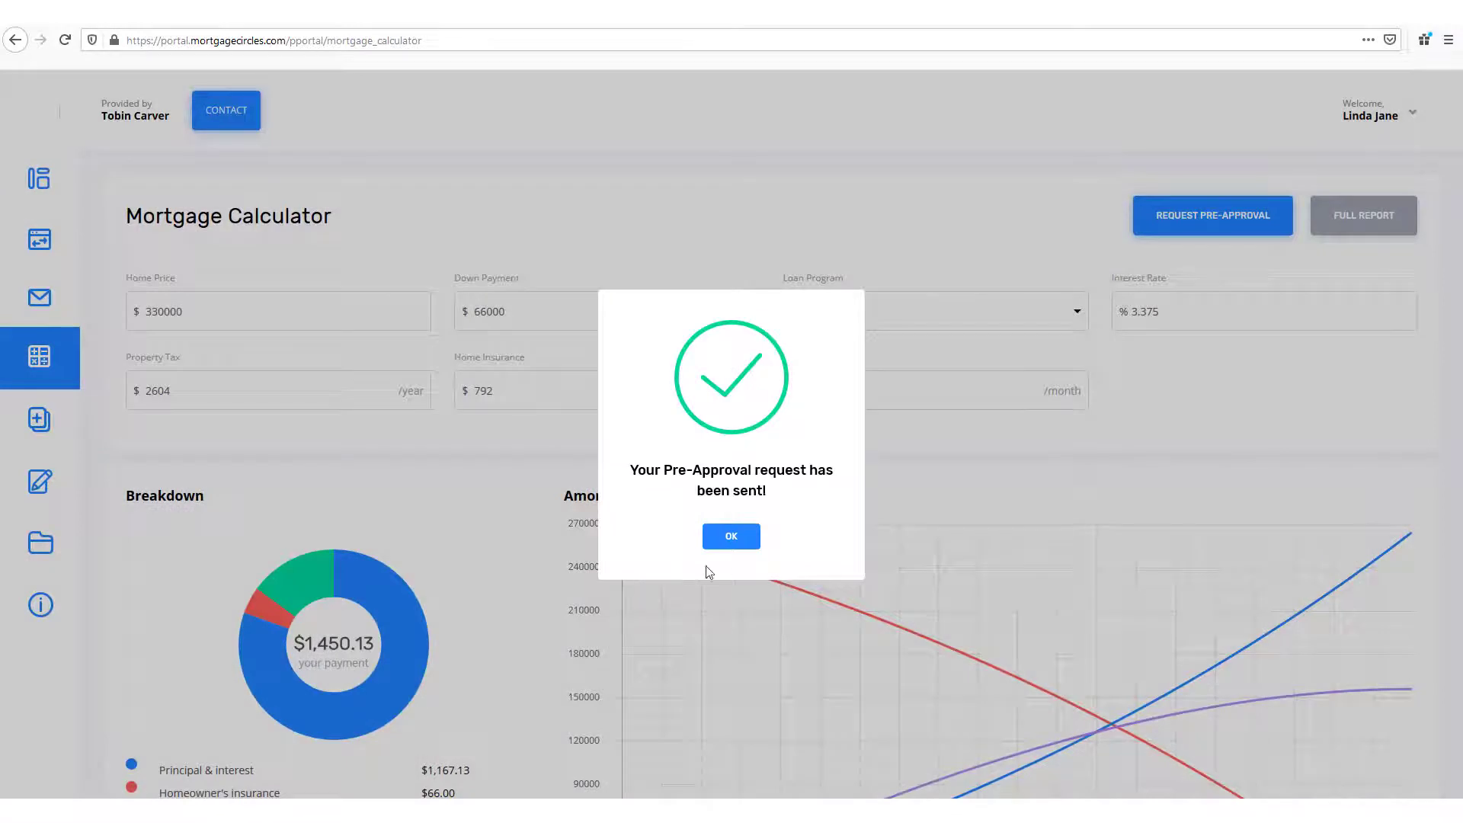
pyautogui.click(729, 539)
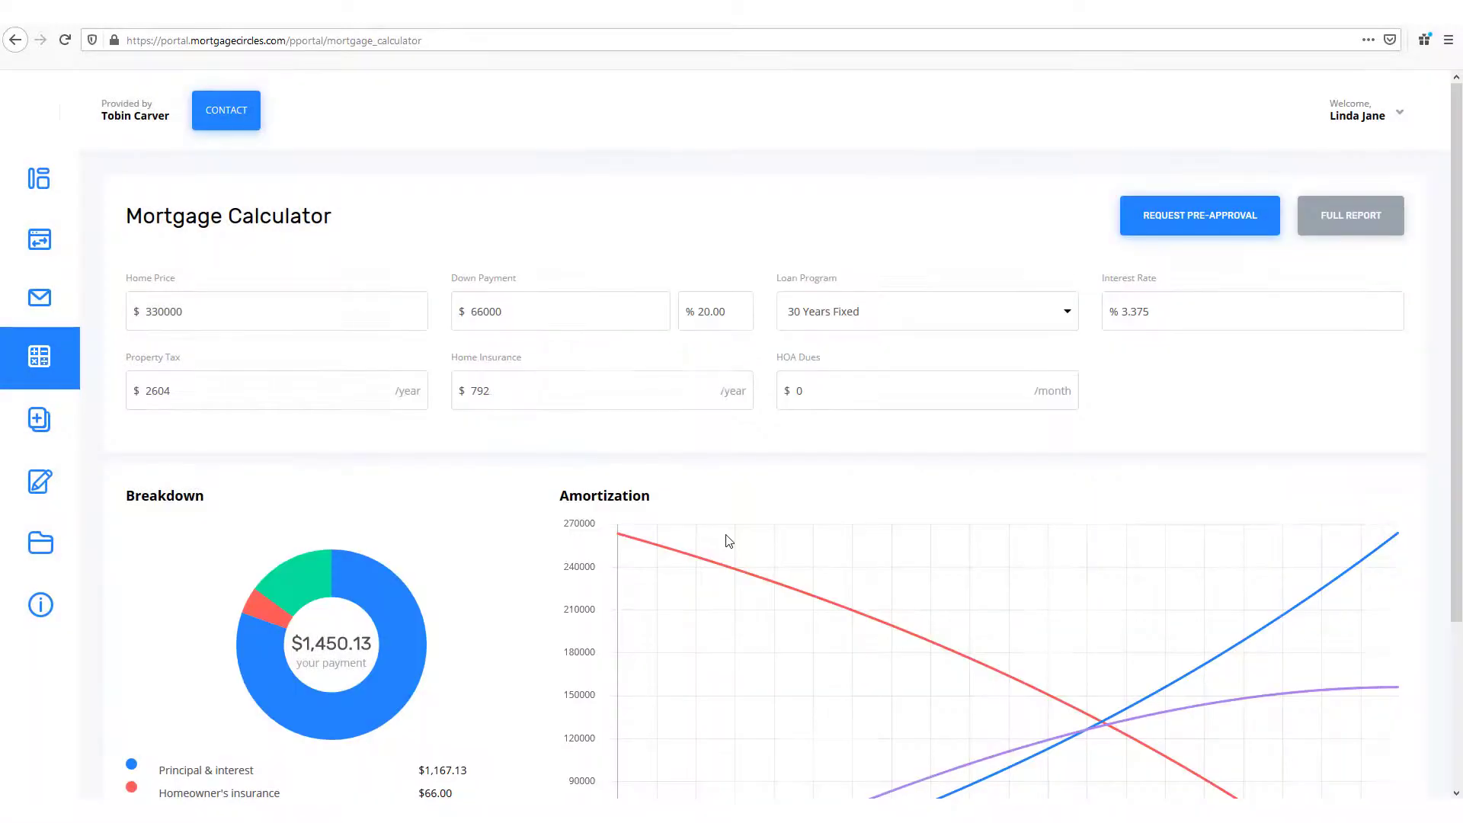
# Step: Open the full mortgage report to examine its charts and monthly payment schedule, and view its shareable report URL
pyautogui.click(1341, 228)
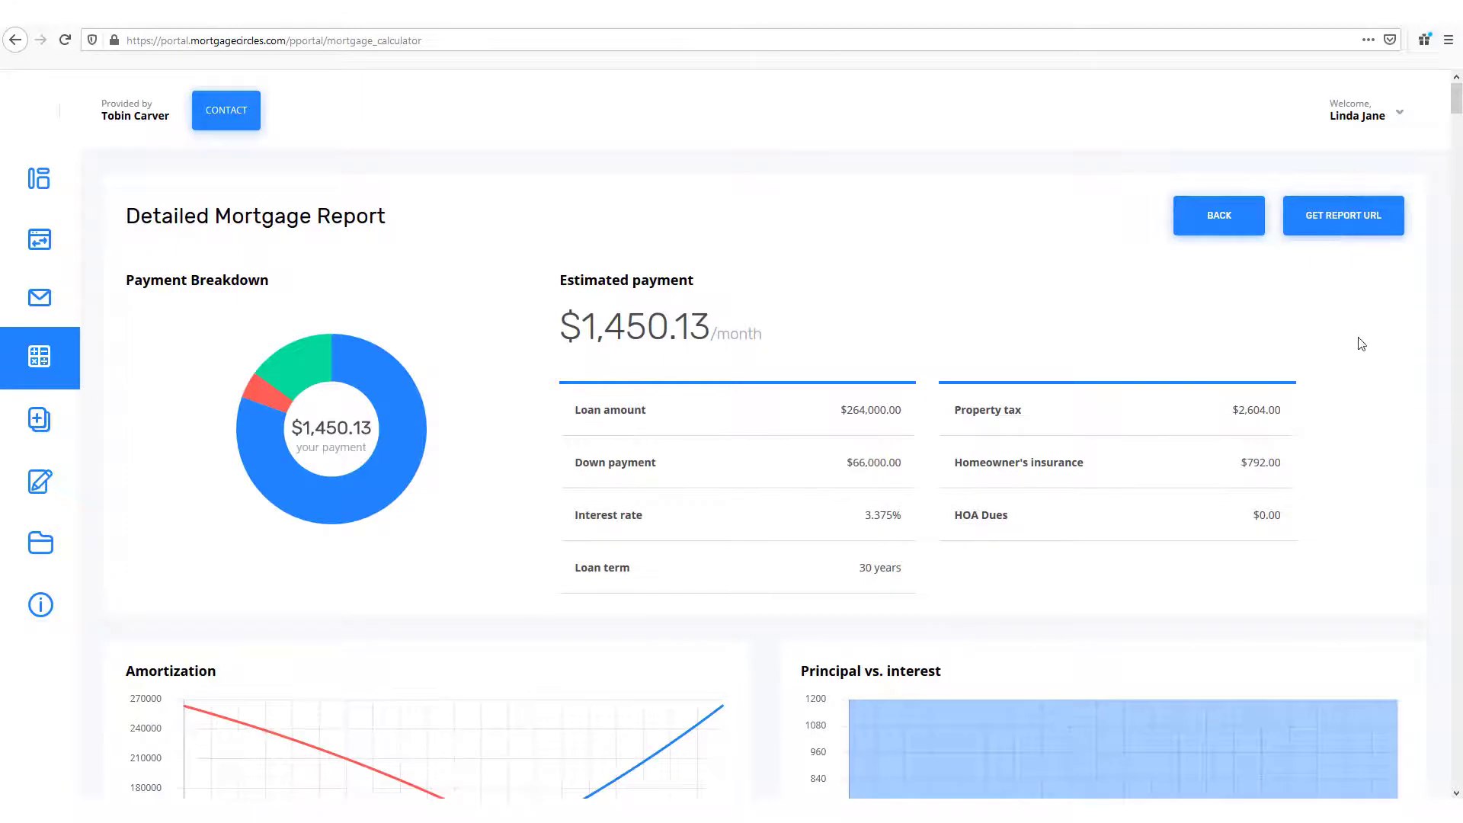
pyautogui.scroll(-2, 1370, 347)
pyautogui.scroll(-5, 1370, 347)
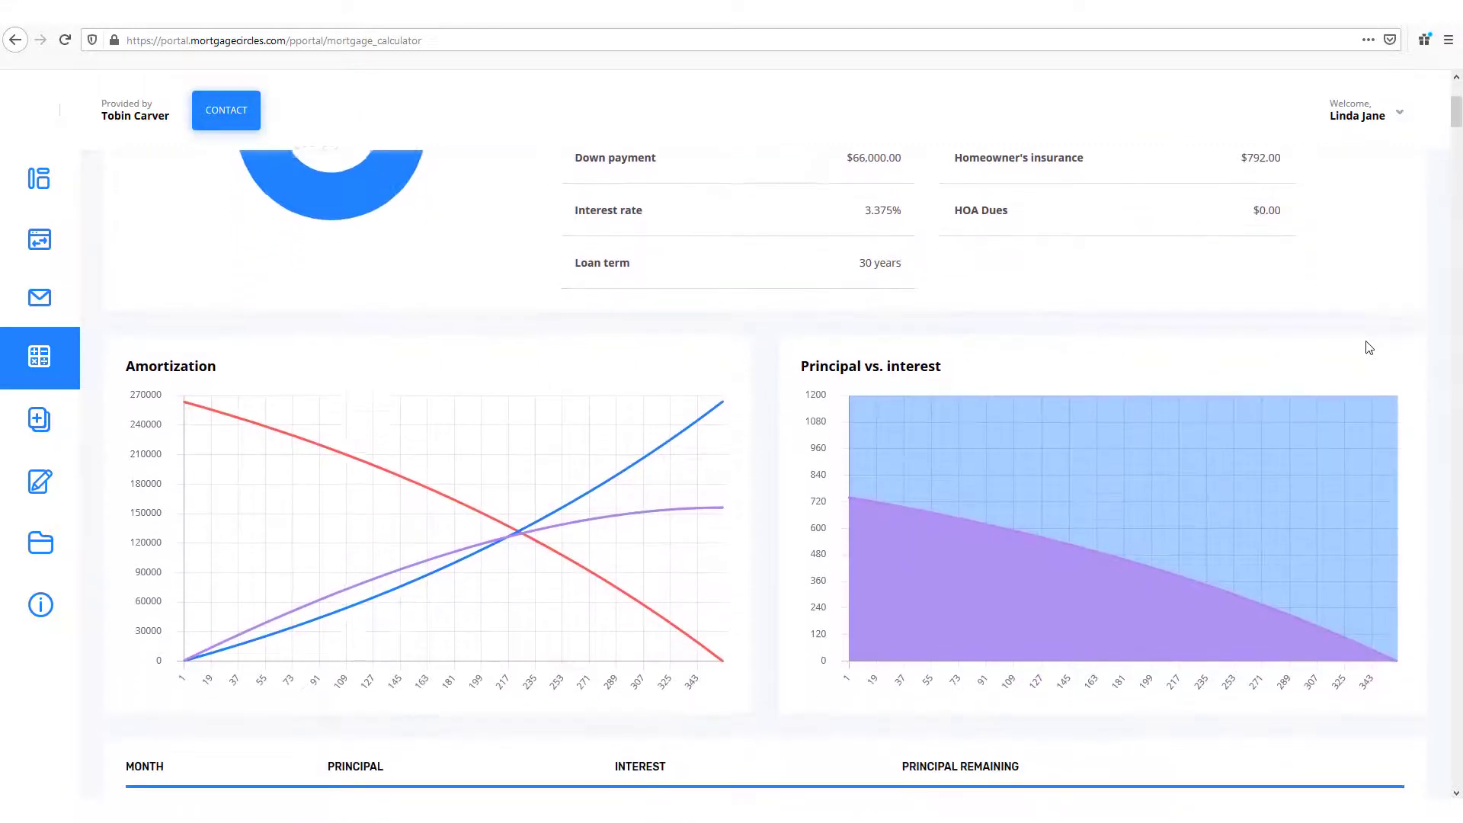
pyautogui.scroll(-2, 1366, 342)
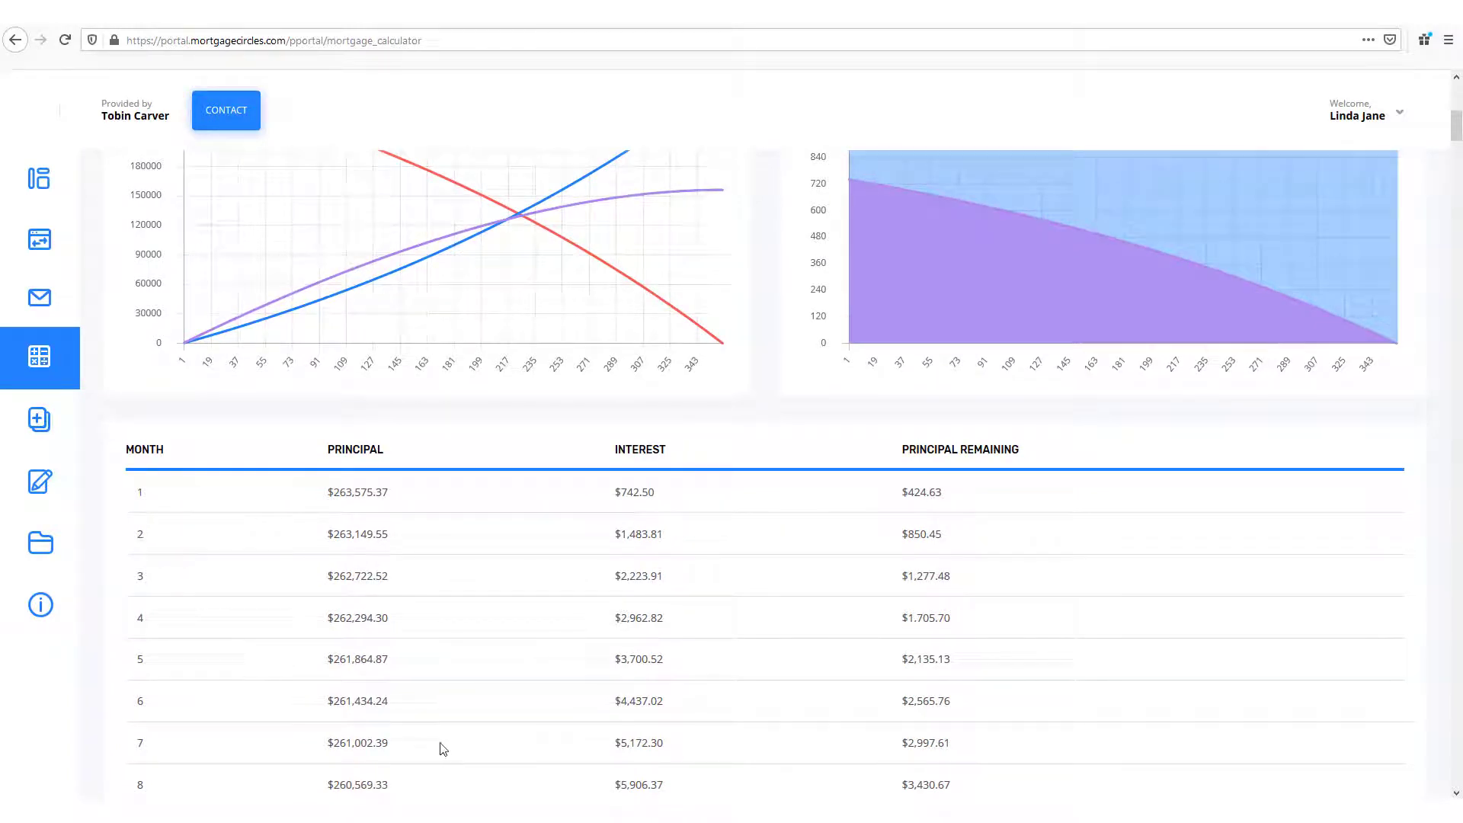
pyautogui.scroll(7, 454, 748)
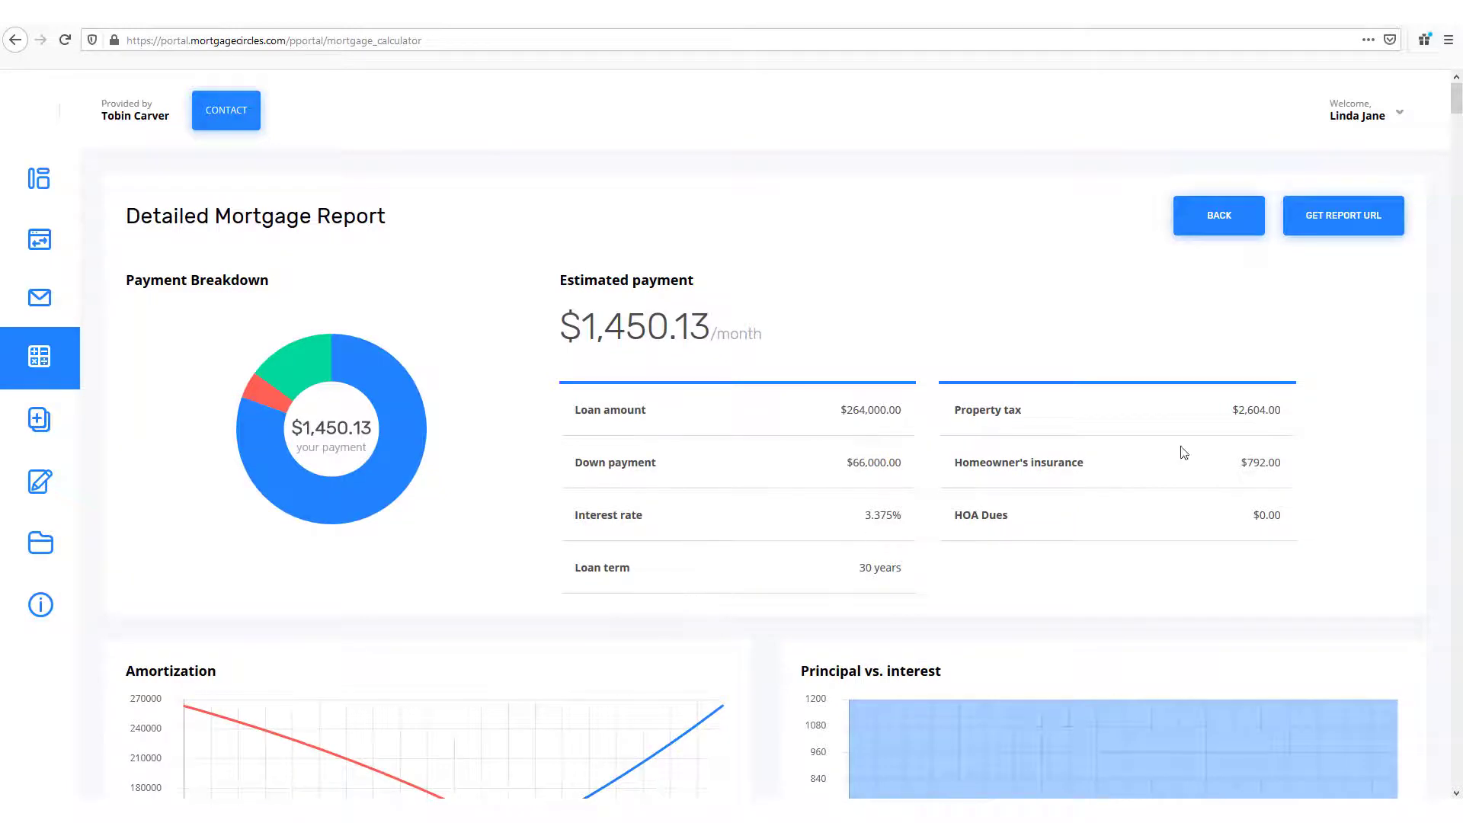
pyautogui.click(1349, 223)
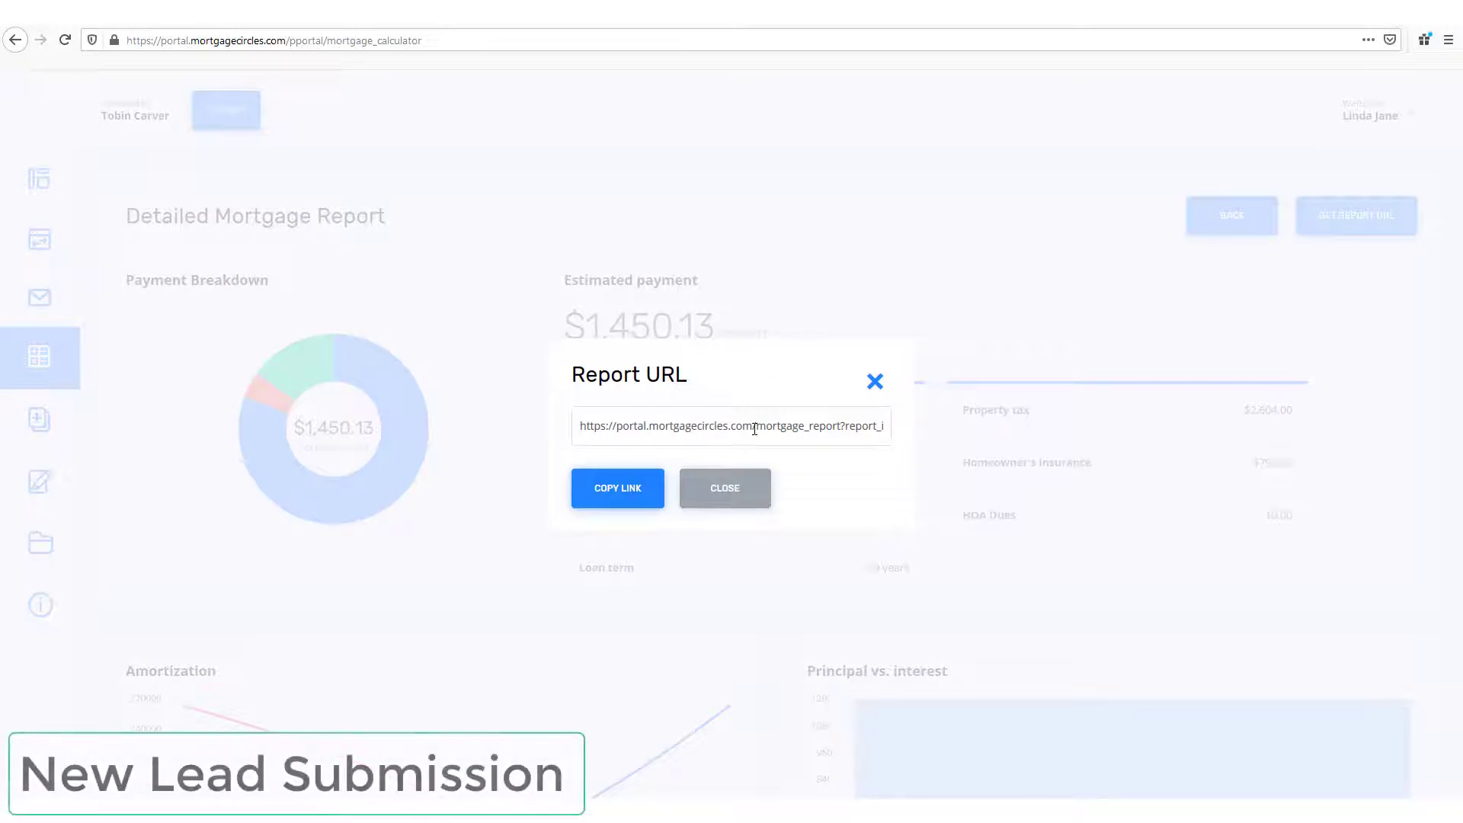
pyautogui.click(714, 495)
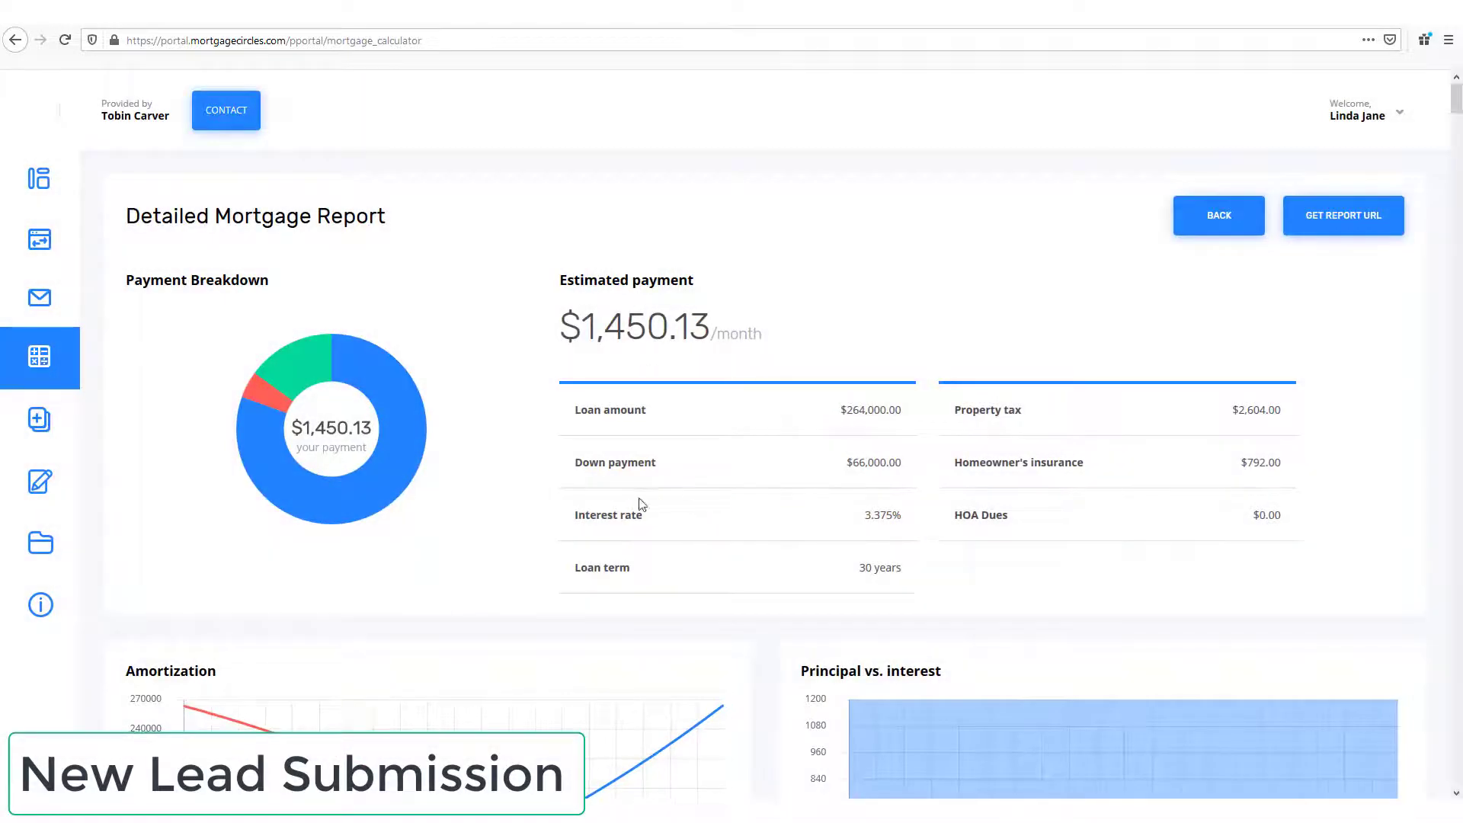
# Step: Open the new lead submission form, enter the lead's first and last name, and review the remaining fields down to the comments
pyautogui.moveTo(63, 427)
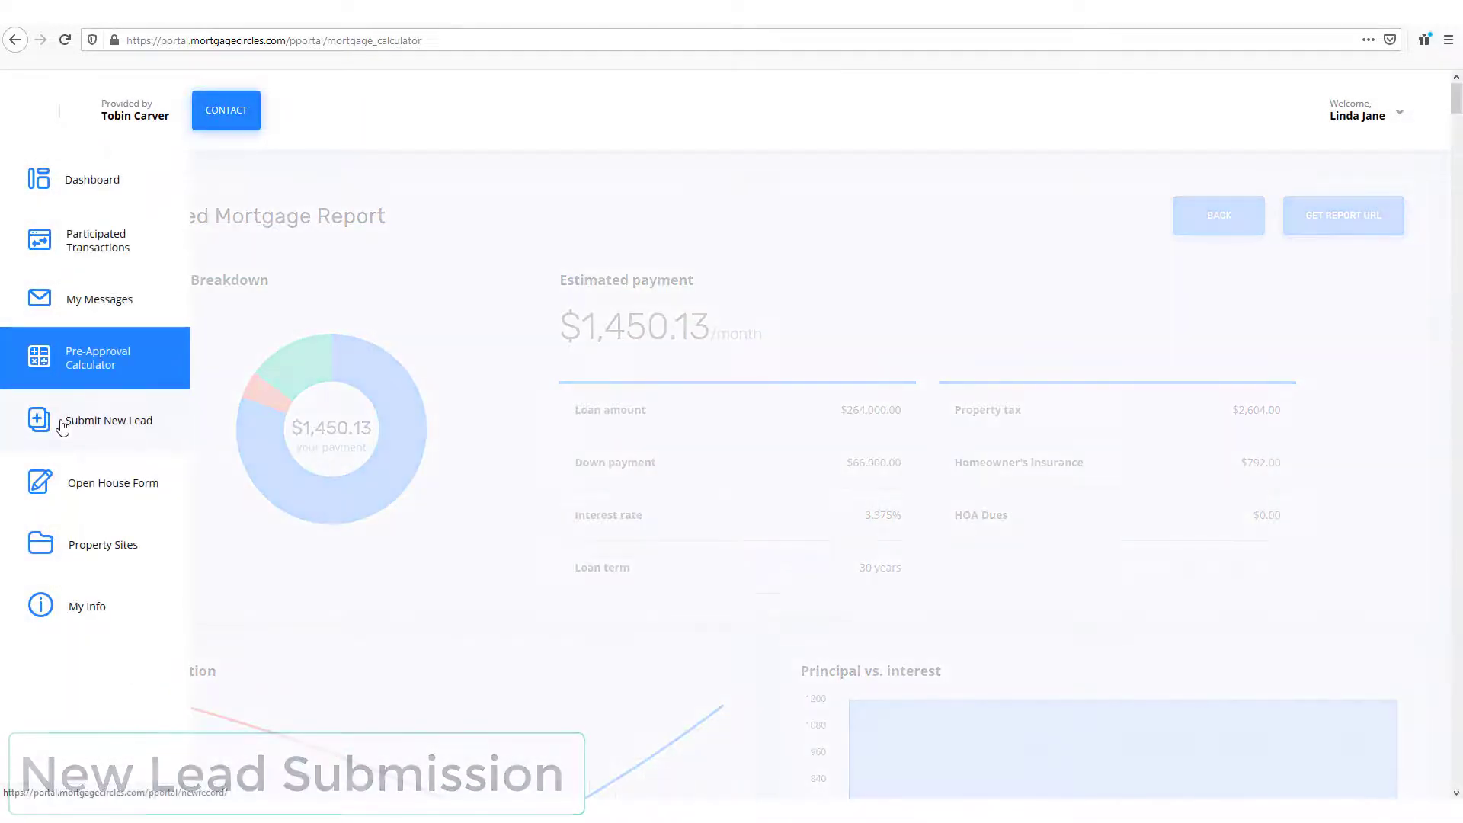
pyautogui.click(64, 427)
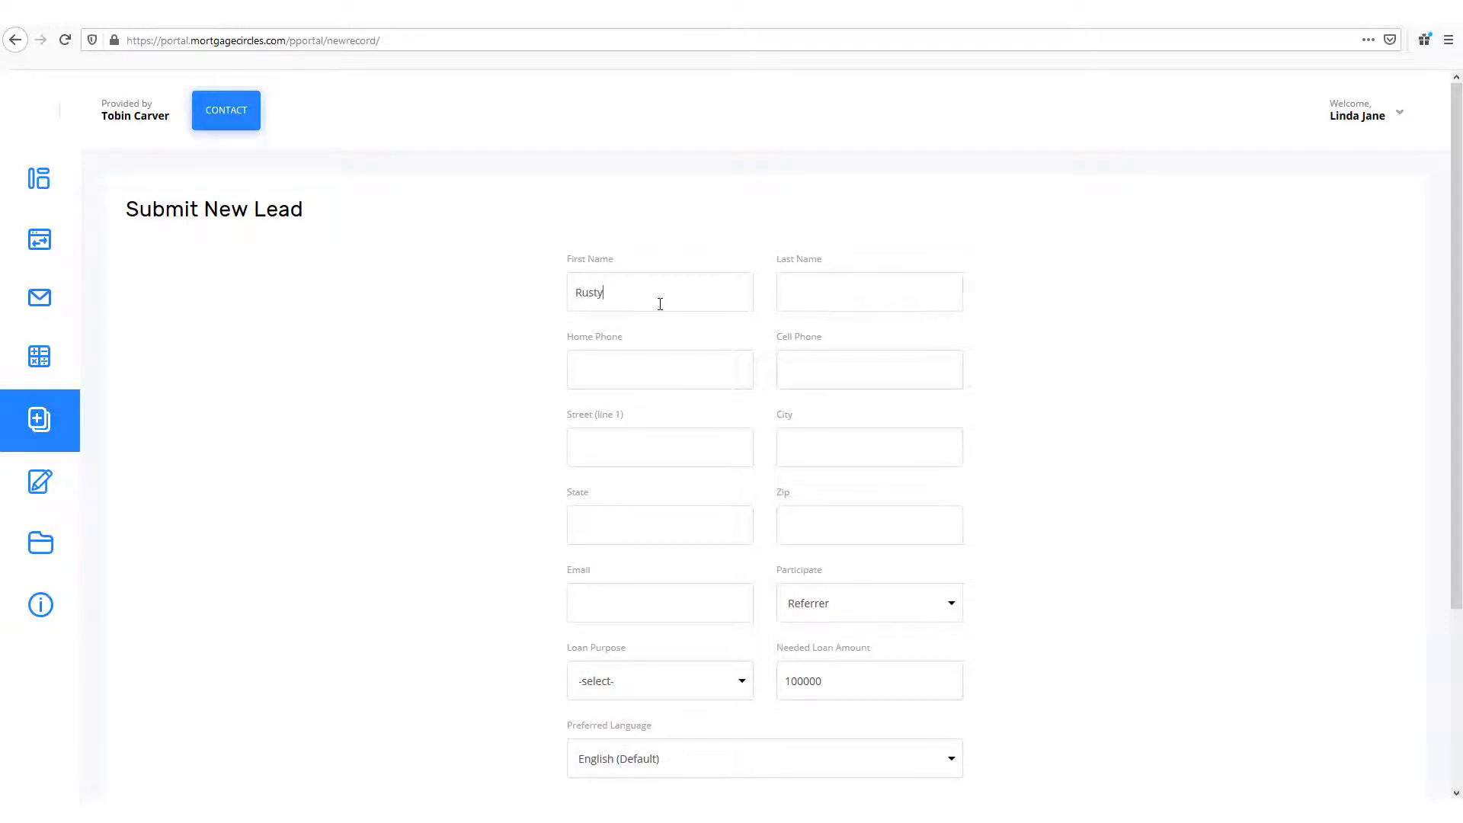
pyautogui.write('hackleford')
pyautogui.scroll(-3, 909, 334)
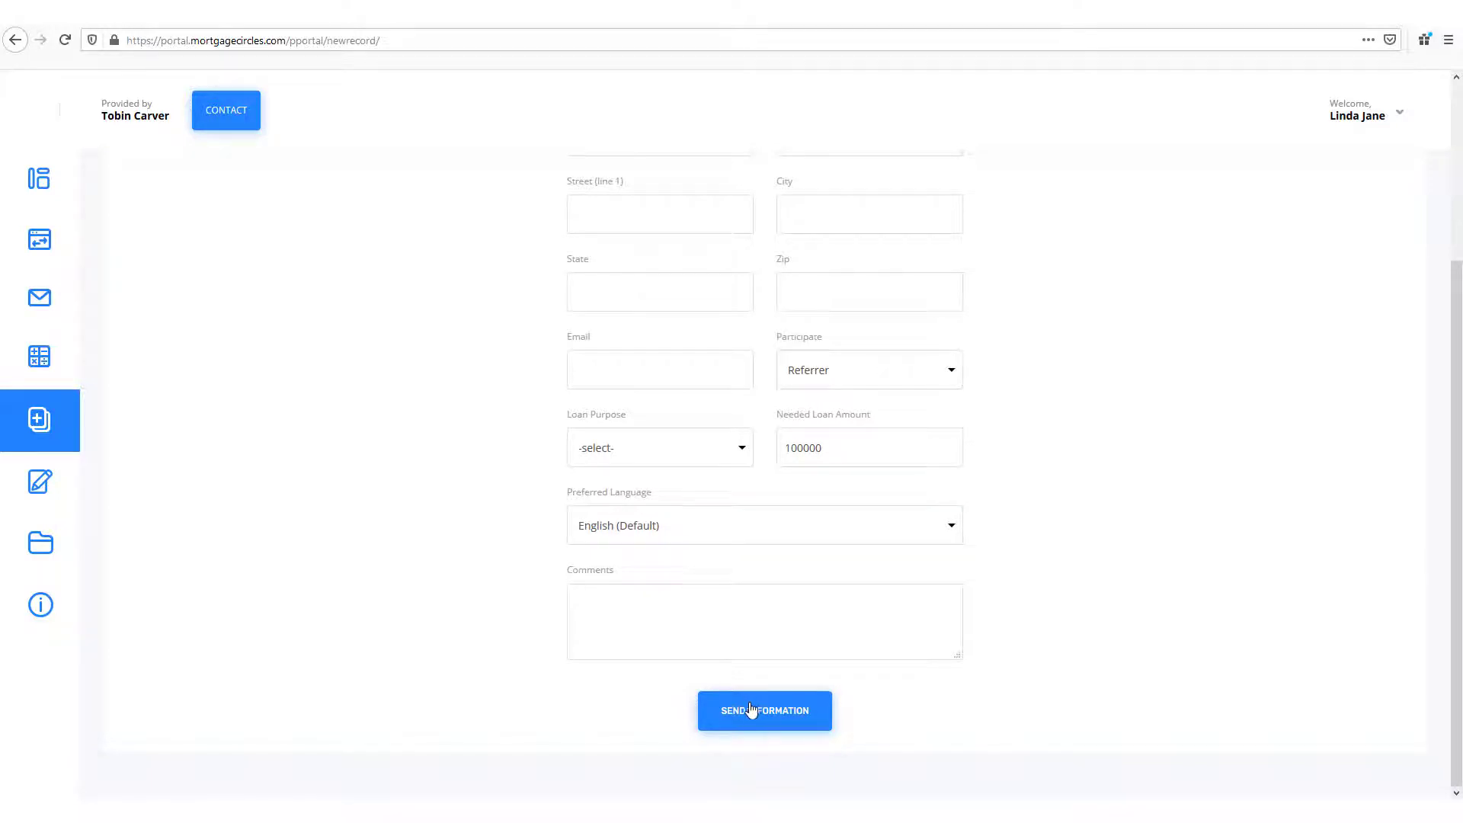
# Step: Open the Open House Form, name the open house "New Open House", and set the participation role to Listing Agent
pyautogui.moveTo(38, 496)
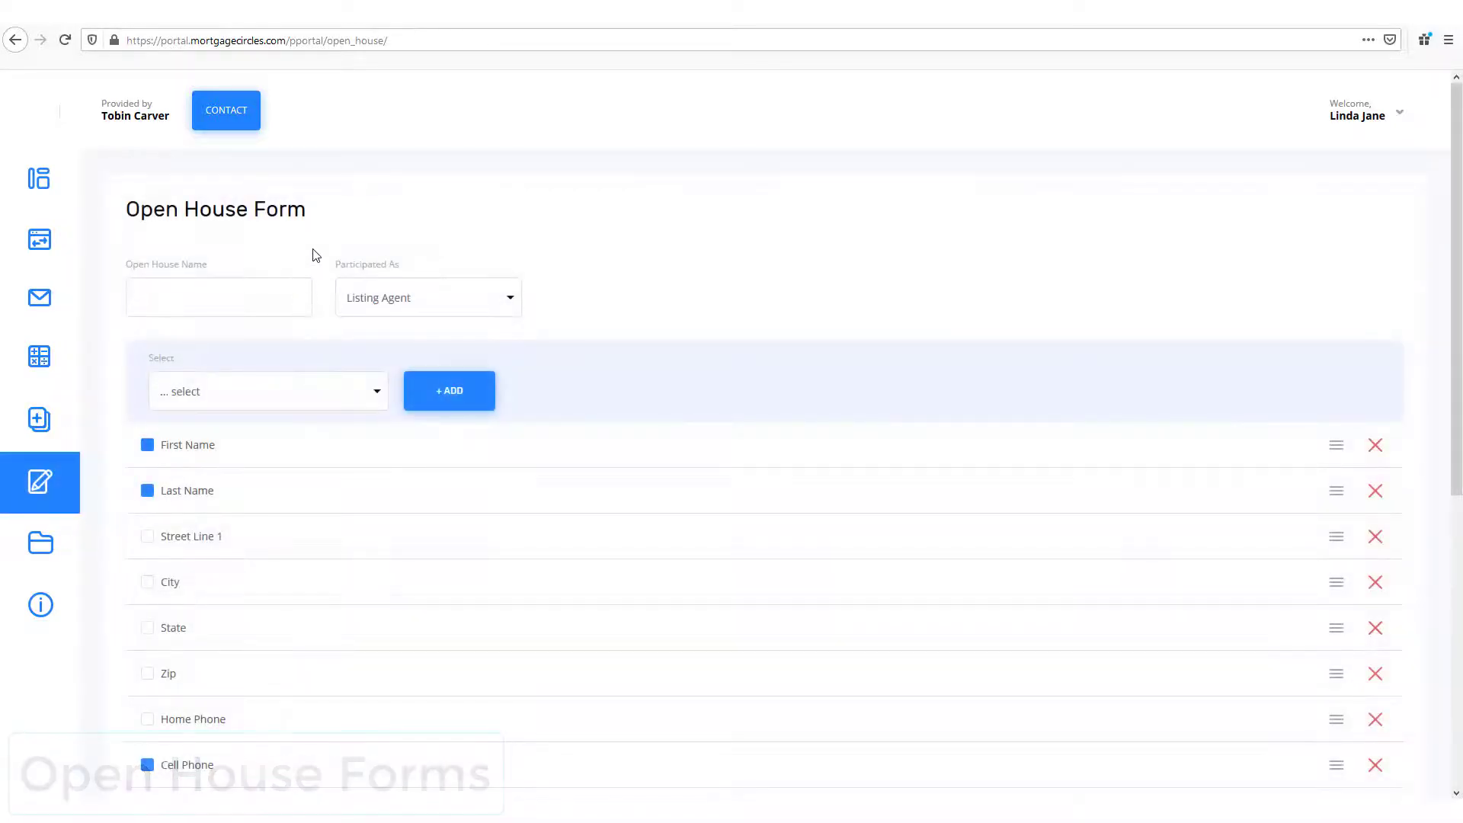
pyautogui.click(220, 302)
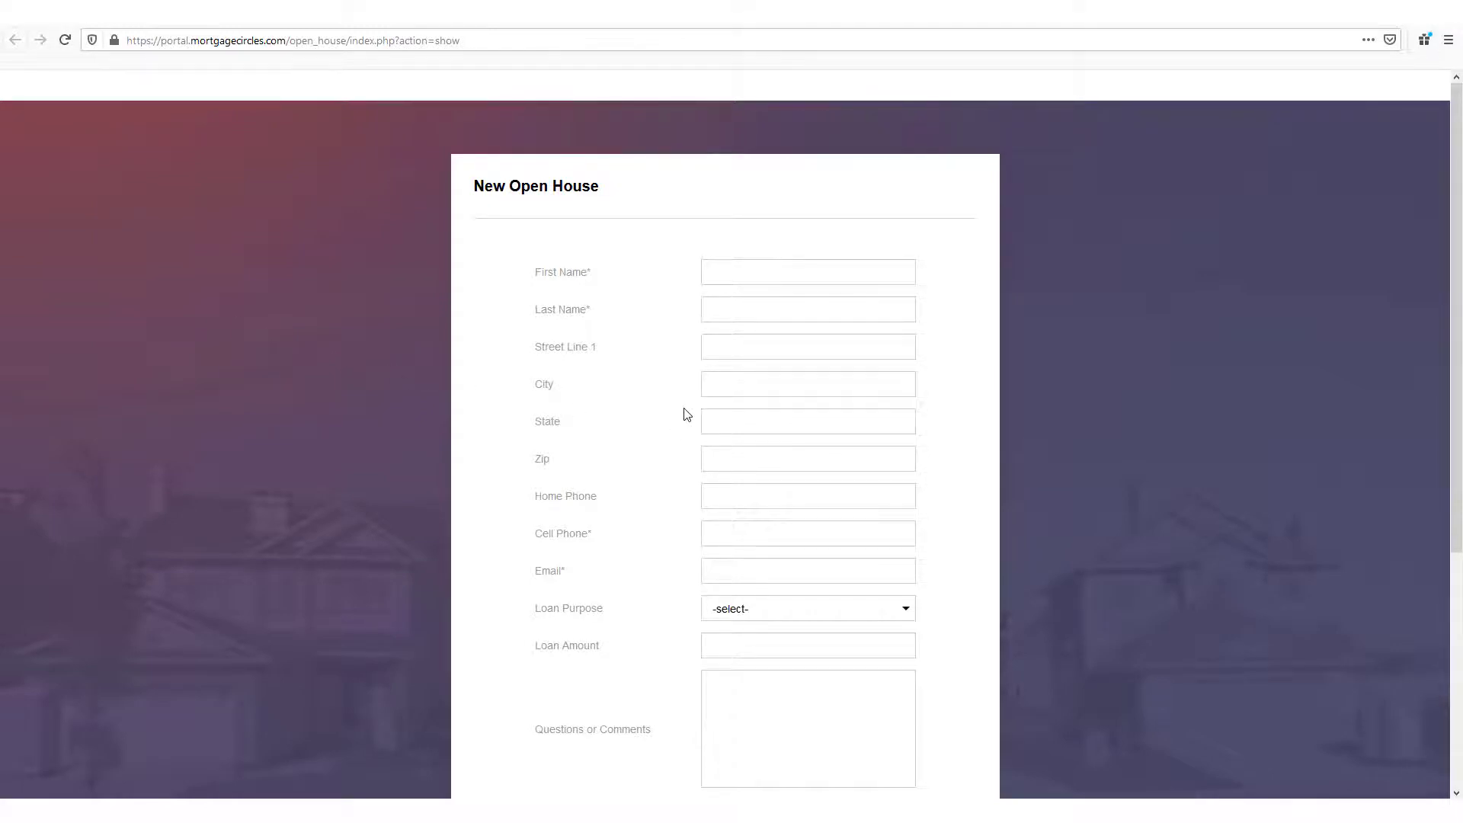
pyautogui.scroll(-3, 689, 415)
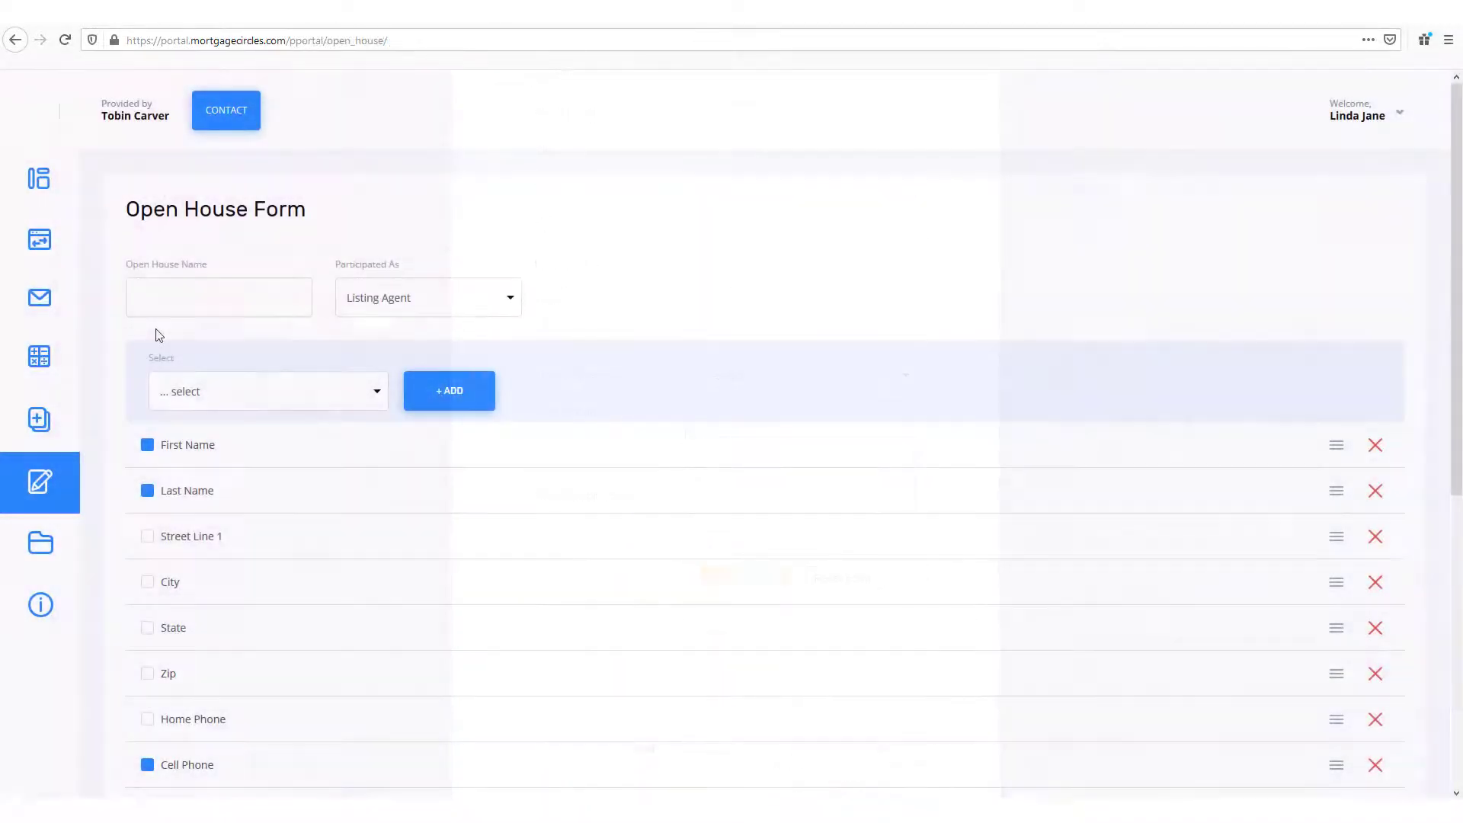
pyautogui.write('ew Open')
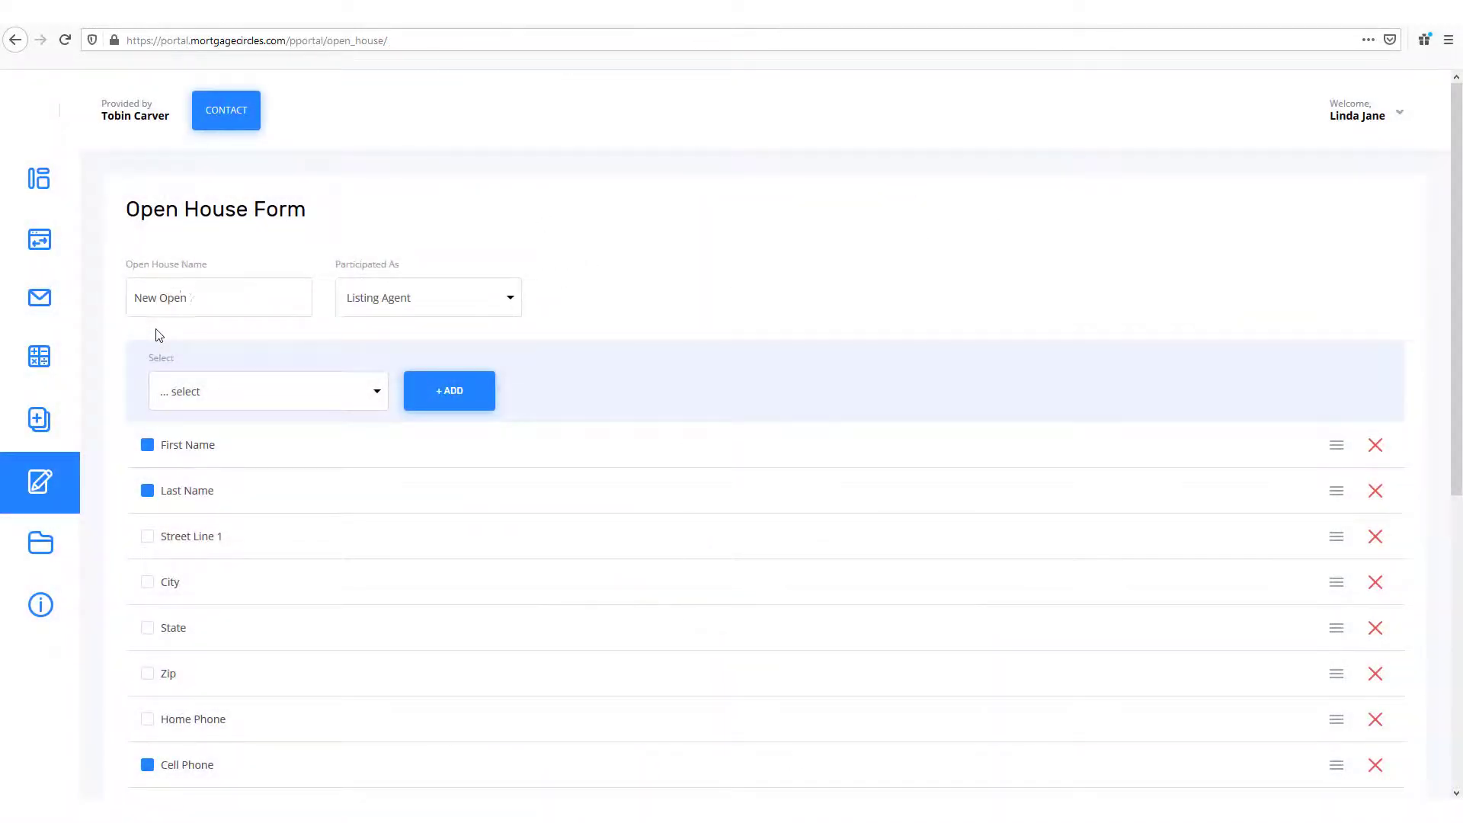
pyautogui.write(' House')
pyautogui.click(508, 312)
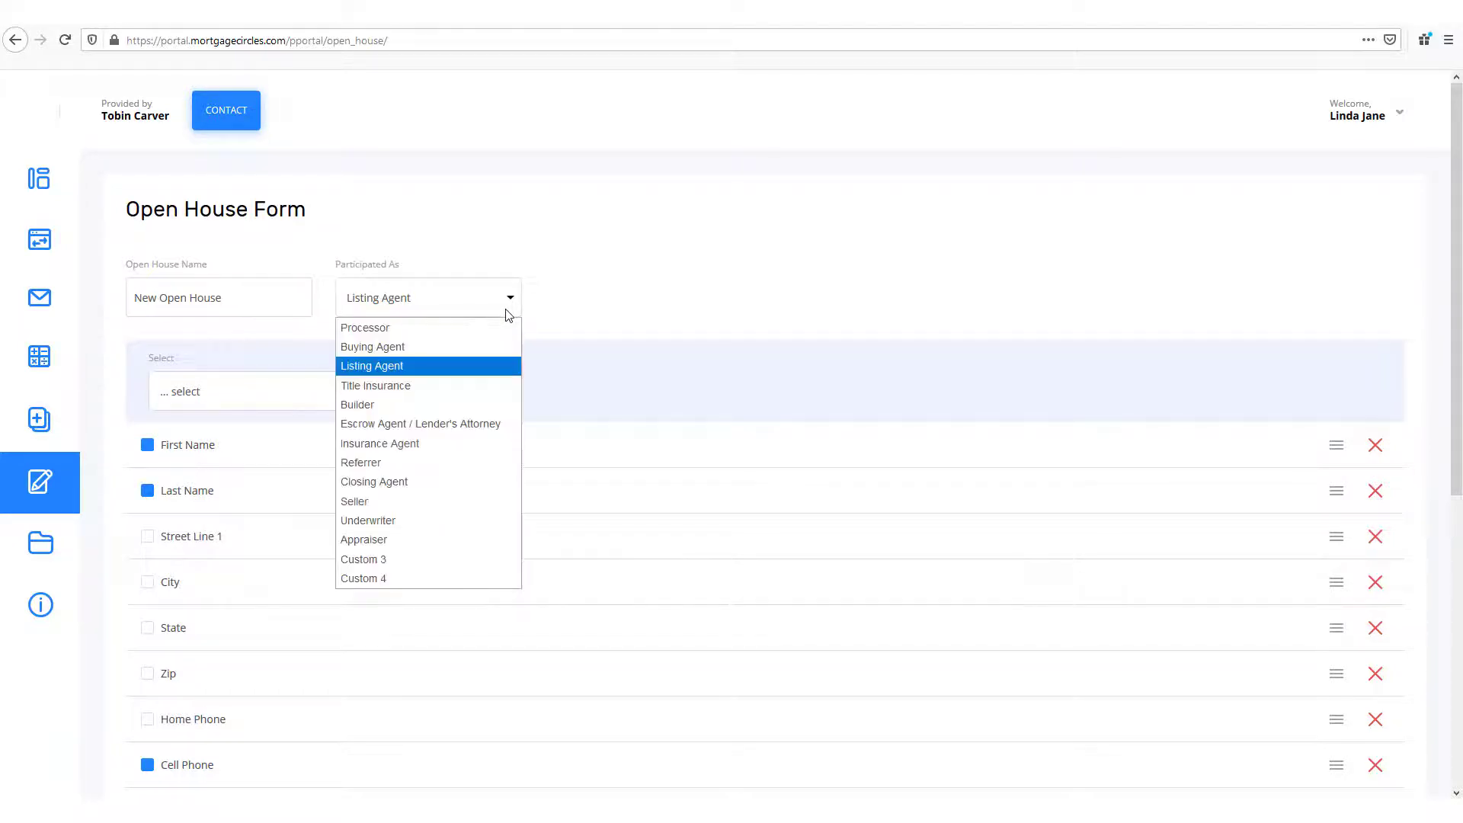
pyautogui.click(486, 370)
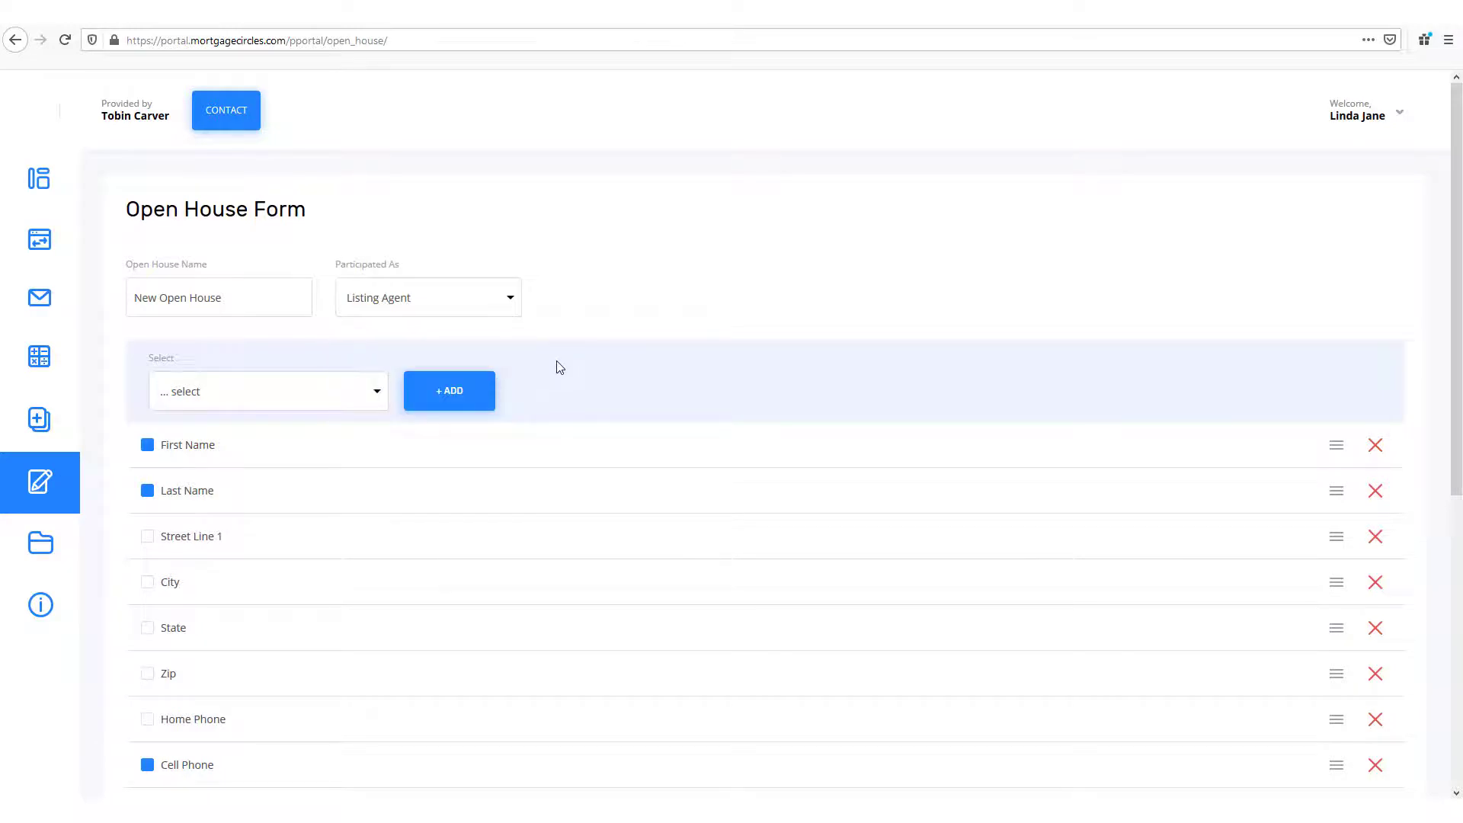
# Step: Examine the open house form's required-field checkboxes, the list of additional fields, and the reordering handles
pyautogui.scroll(-4, 558, 368)
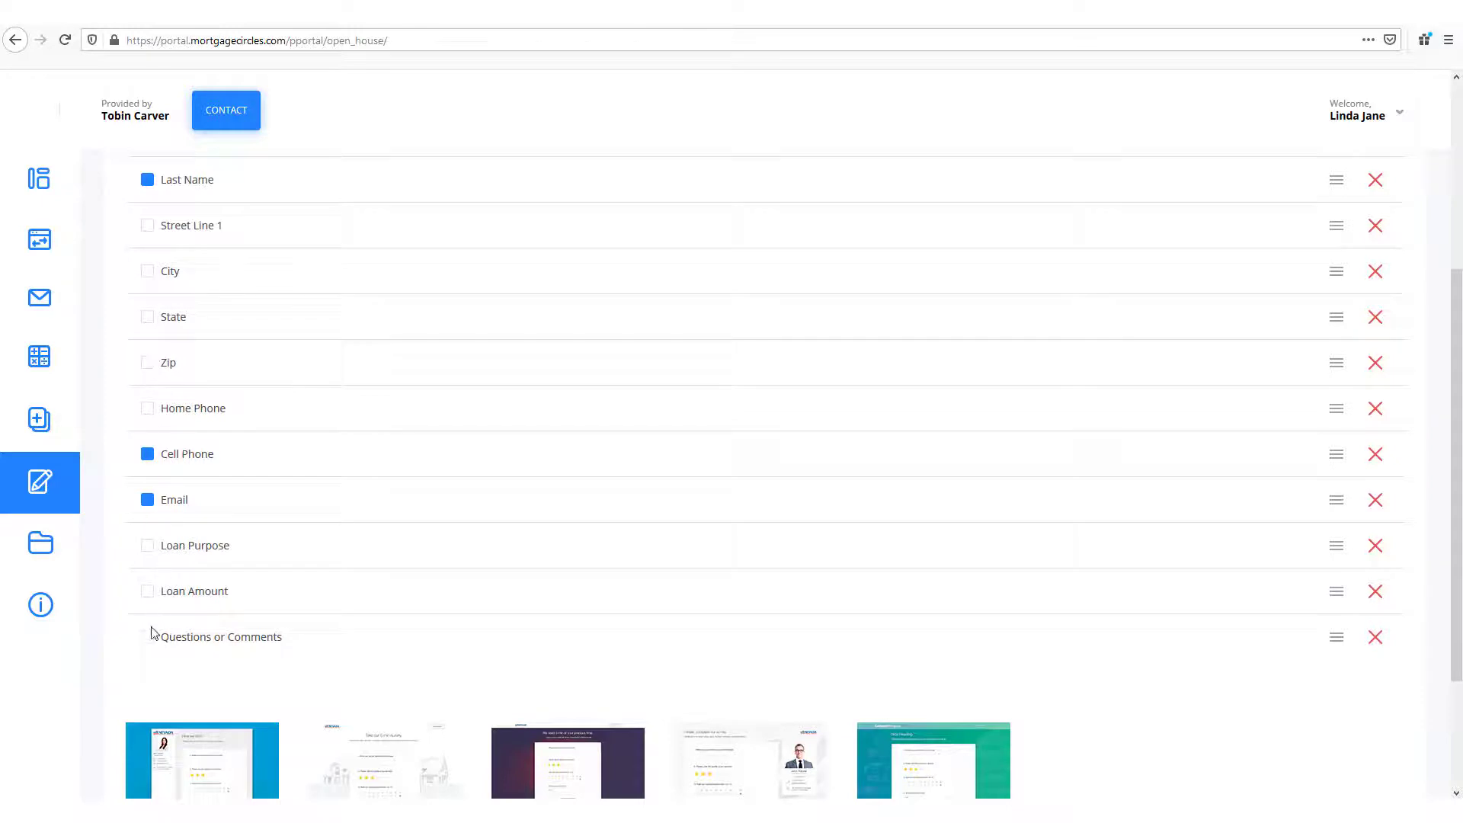
pyautogui.scroll(2, 150, 284)
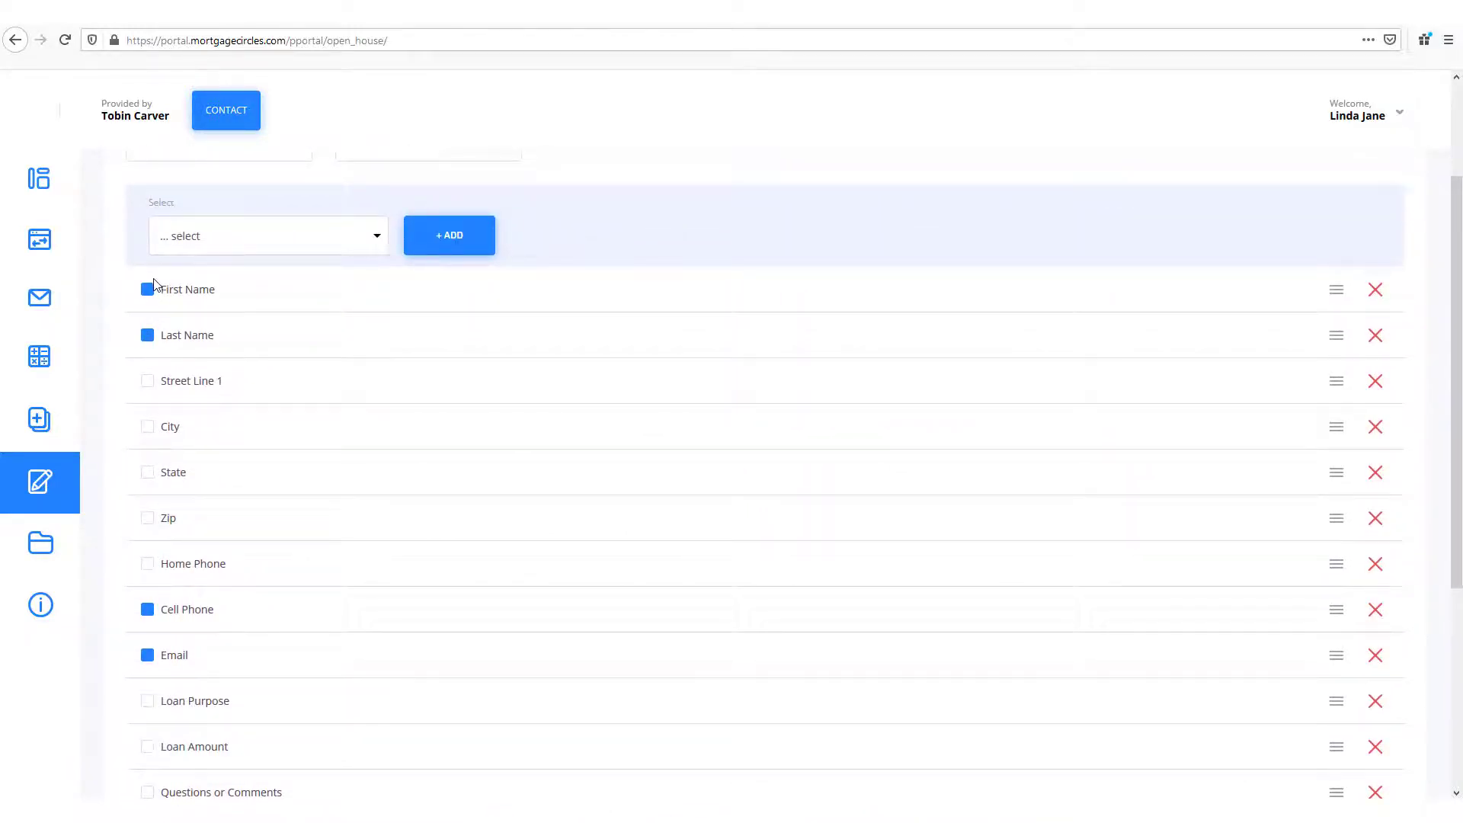
pyautogui.click(360, 246)
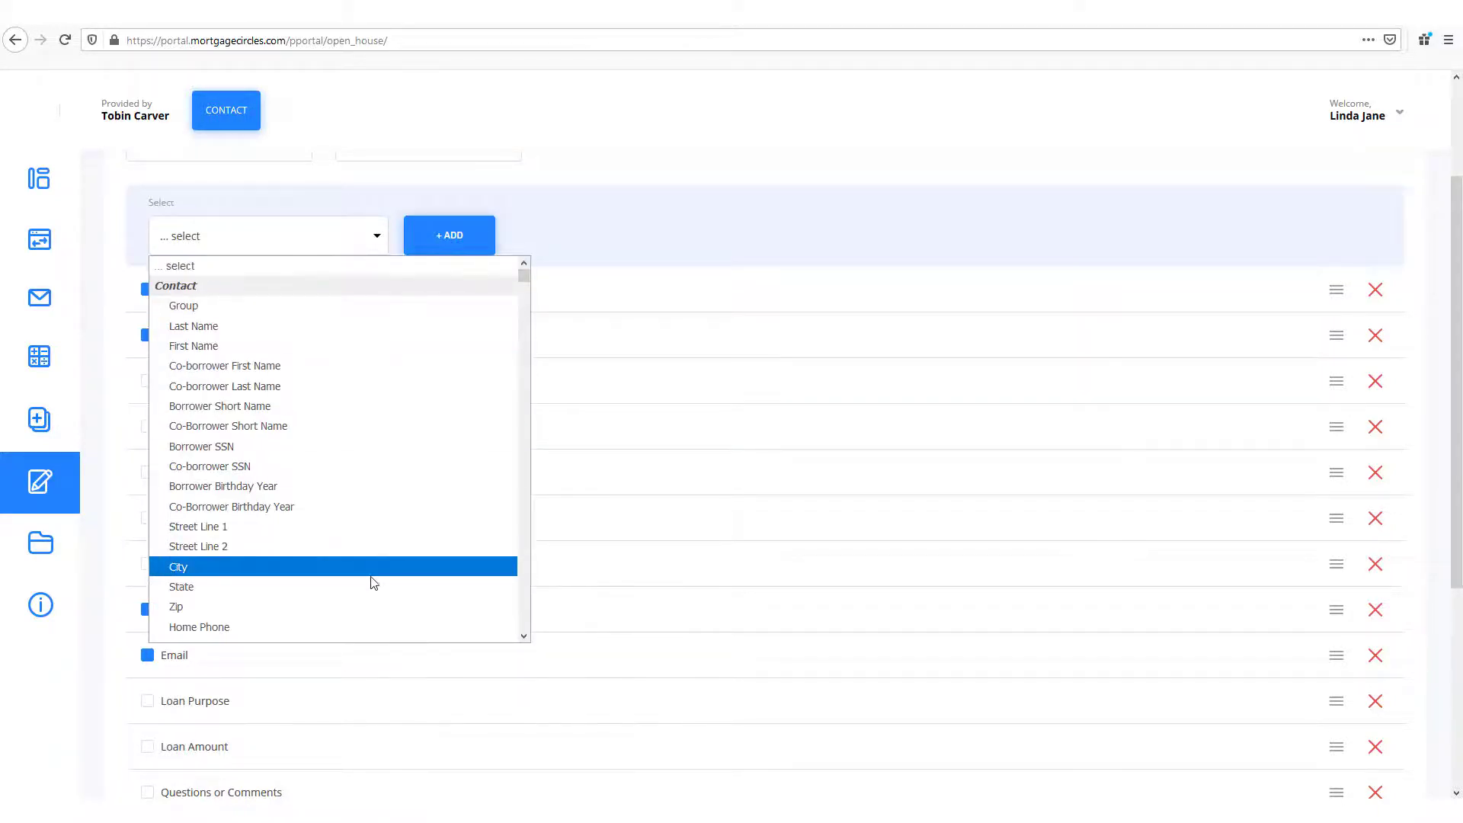
pyautogui.click(1049, 257)
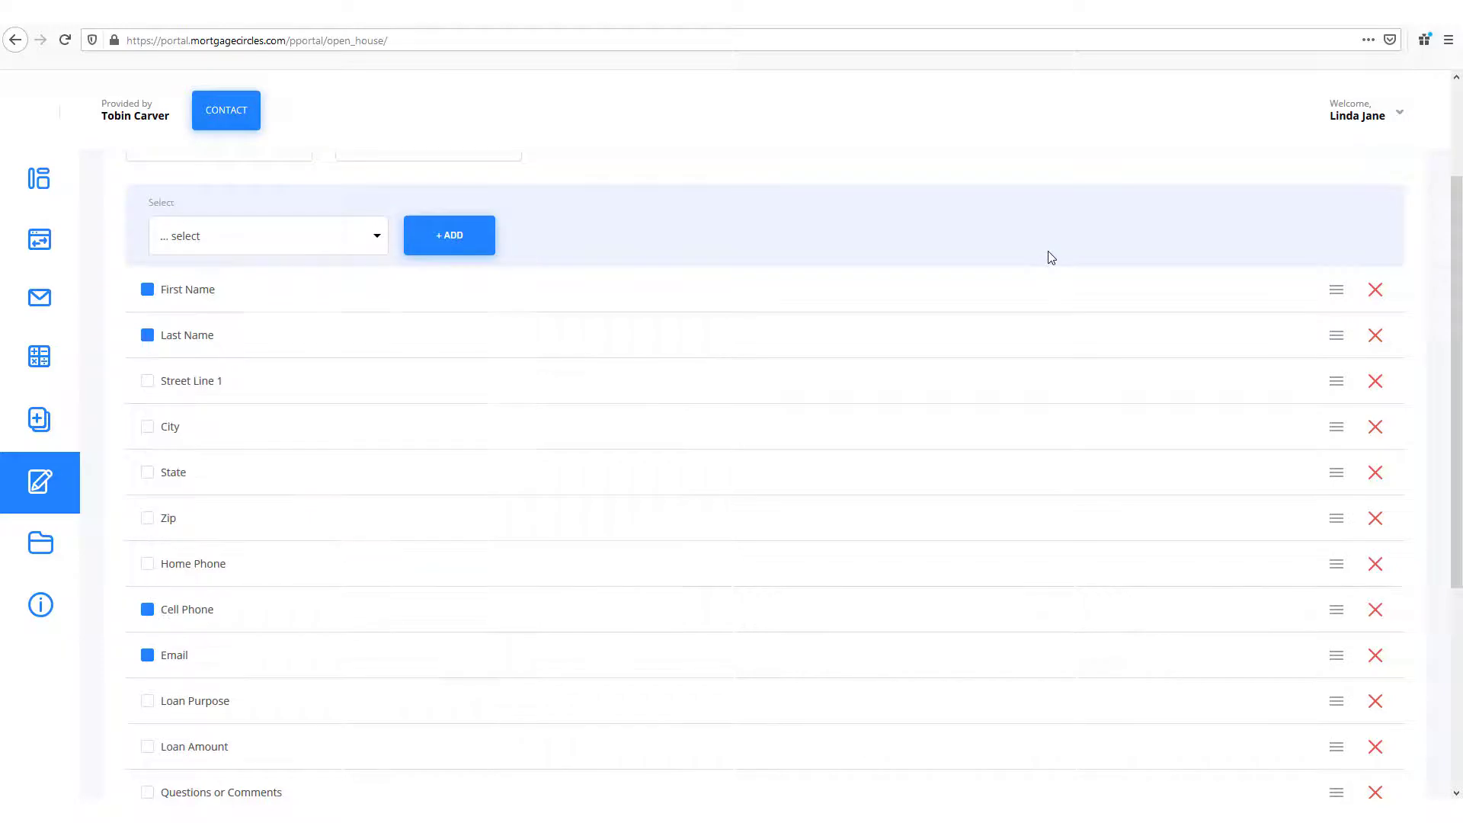
pyautogui.moveTo(1337, 296)
pyautogui.mouseDown()
pyautogui.moveTo(1336, 339)
pyautogui.moveTo(1336, 290)
pyautogui.mouseUp()
# Step: Generate the open house page with the third, dark purple template, examine the resulting form, and return to the portal
pyautogui.scroll(-5, 1031, 244)
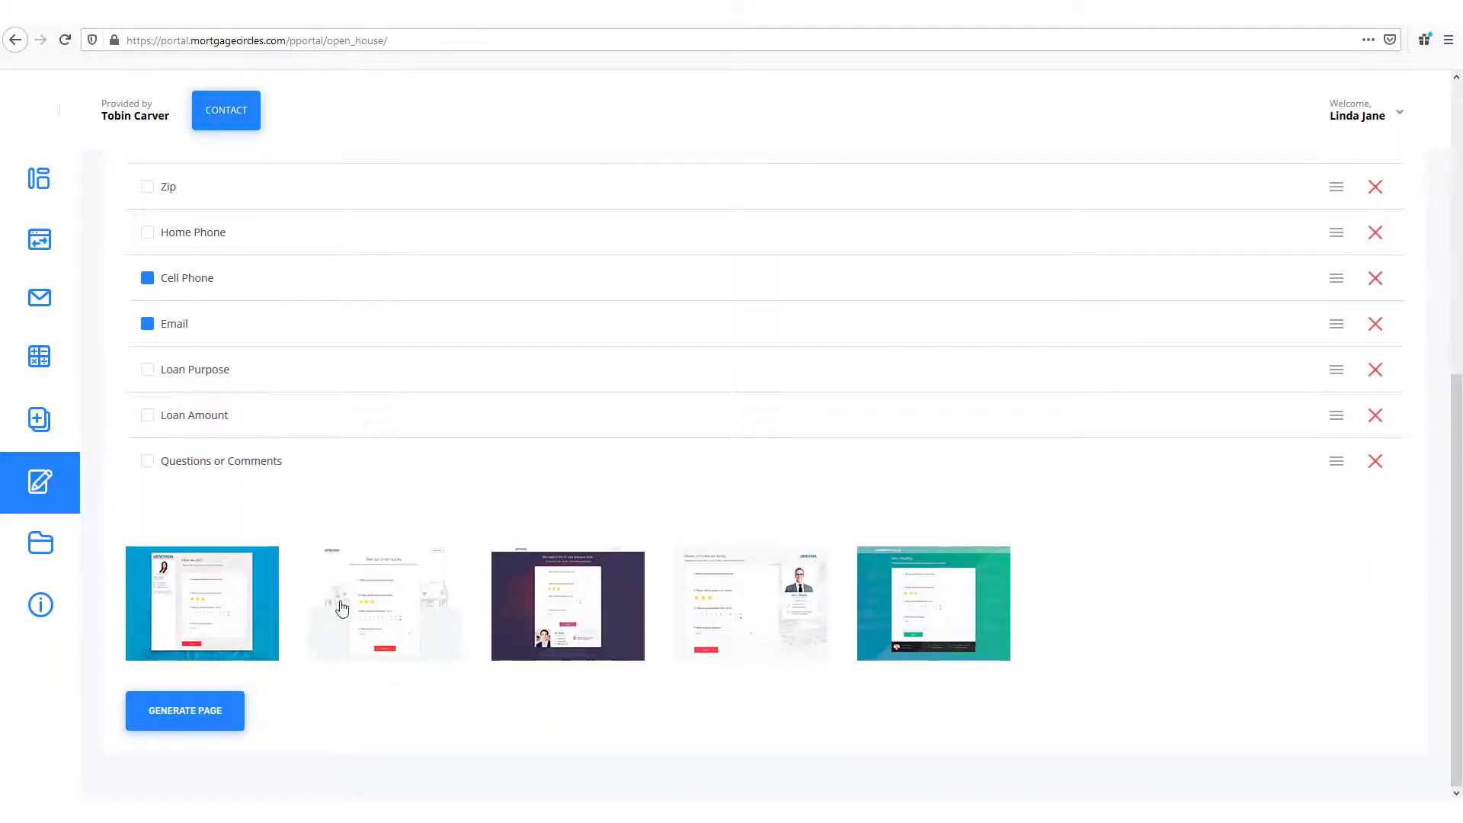
pyautogui.click(220, 722)
pyautogui.scroll(-3, 687, 429)
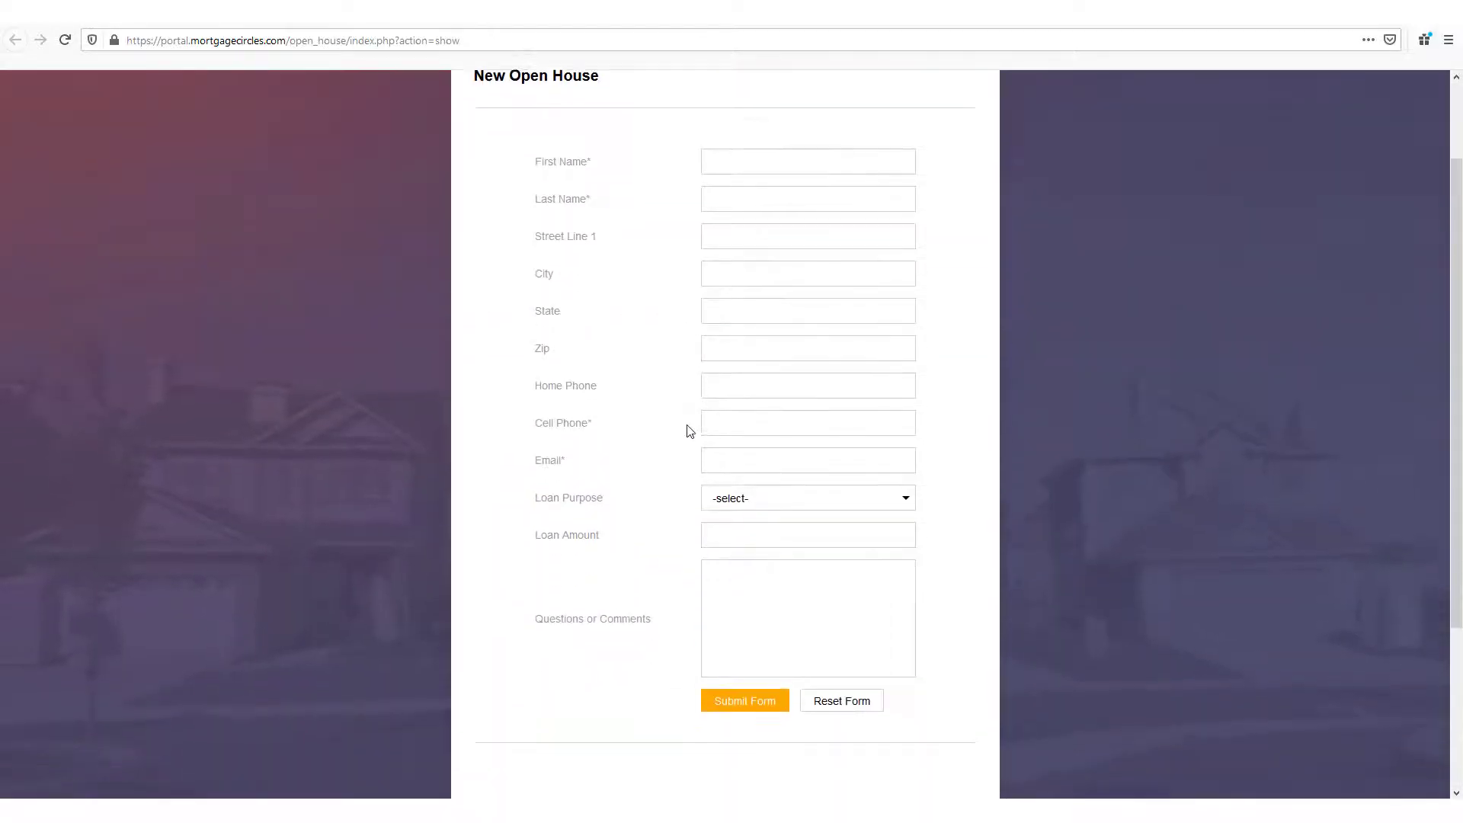
pyautogui.scroll(5, 686, 434)
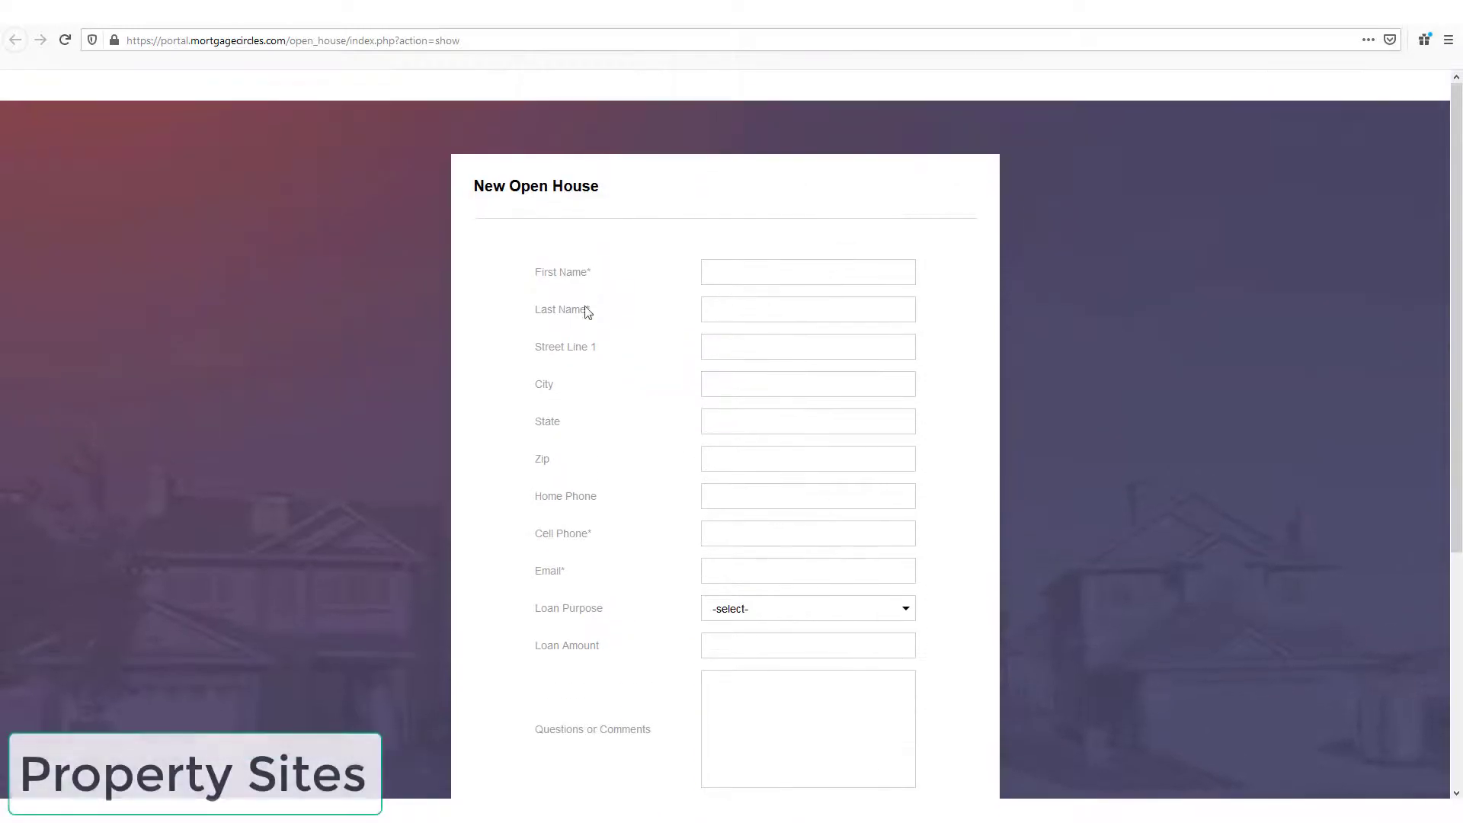
pyautogui.click(503, 27)
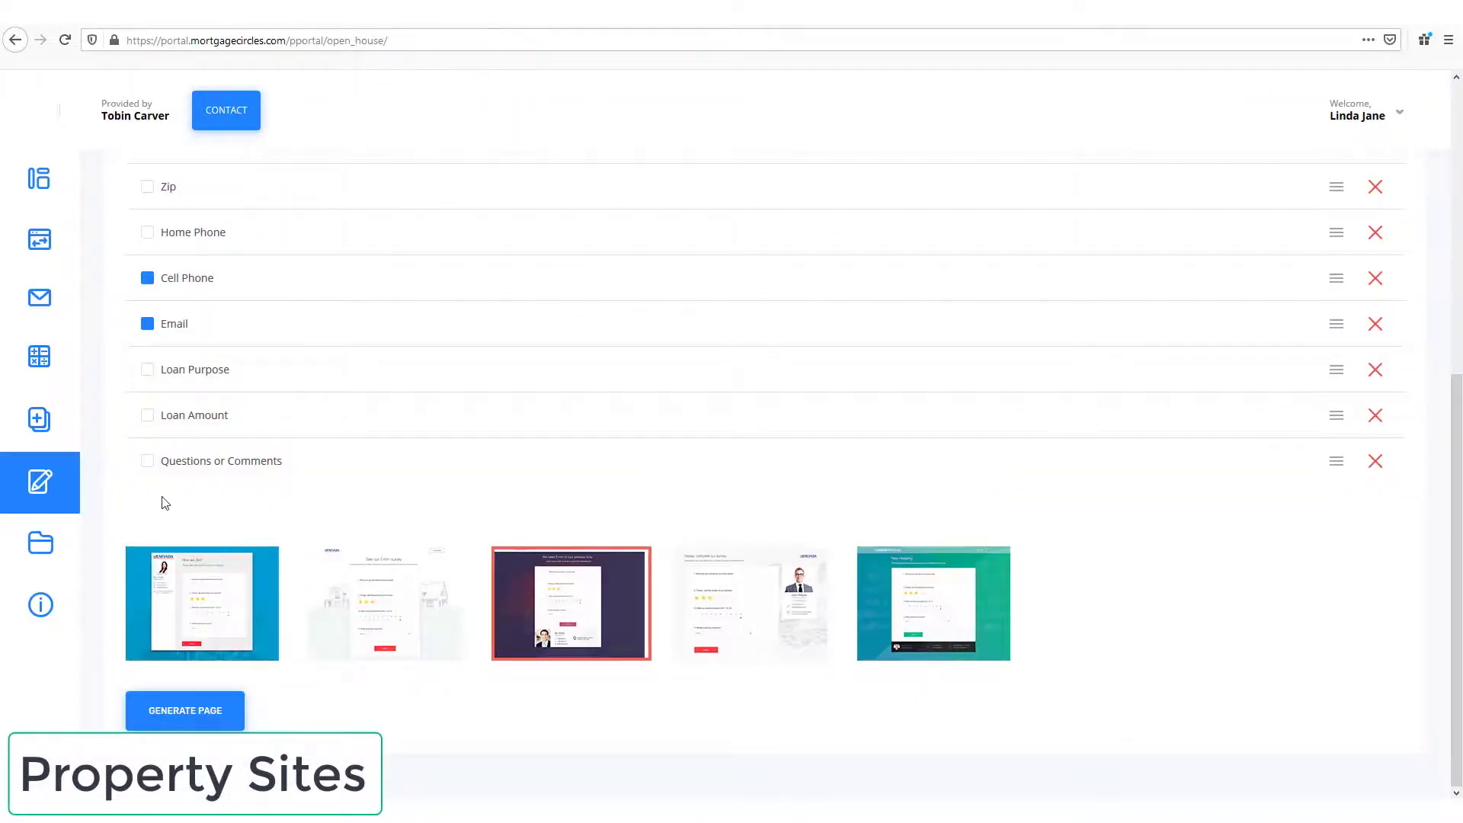
# Step: Open Property Sites, examine the required fields for adding a new property site, and return to the list without adding one
pyautogui.moveTo(41, 552)
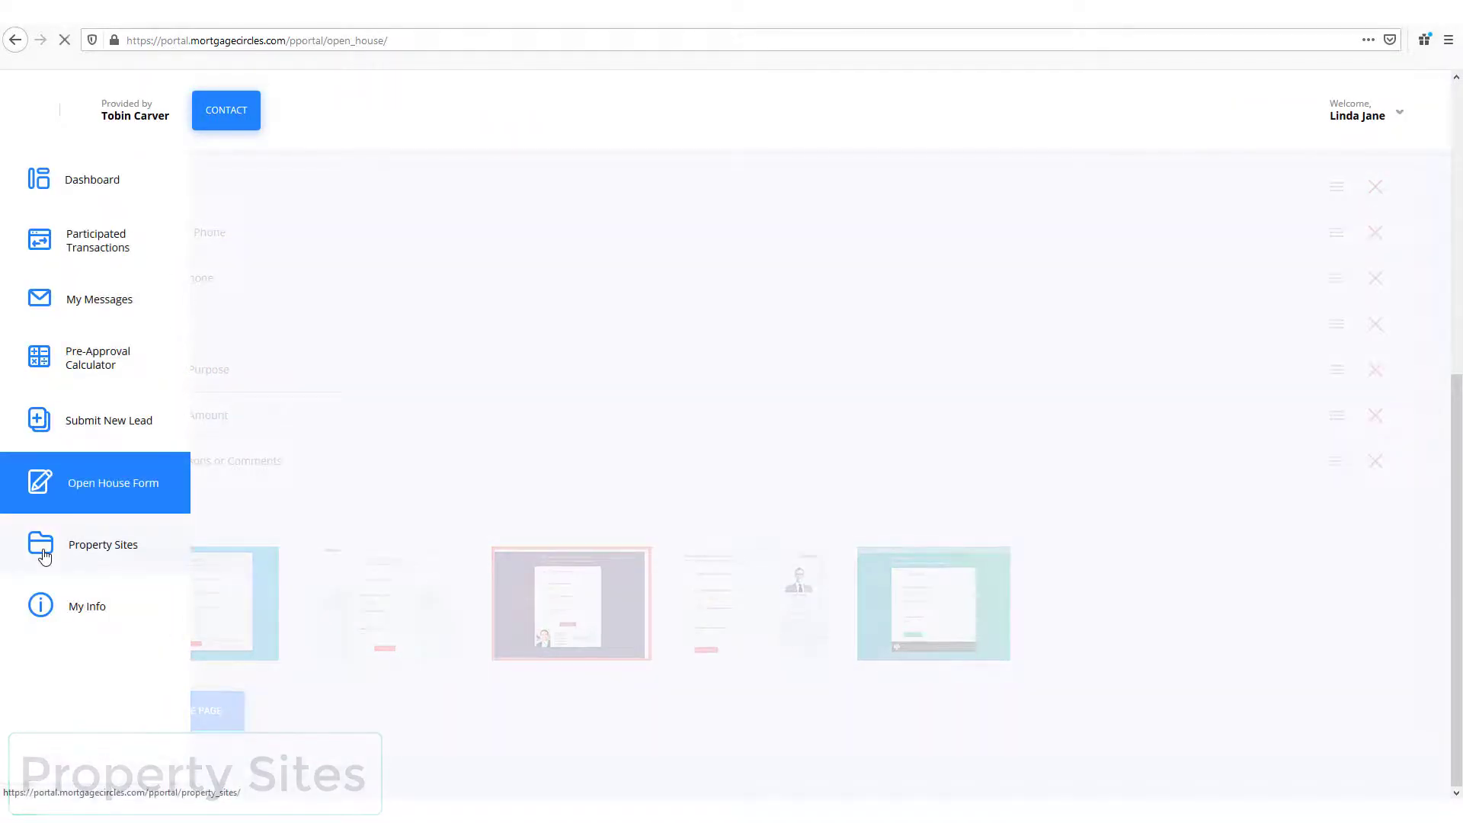
pyautogui.click(44, 557)
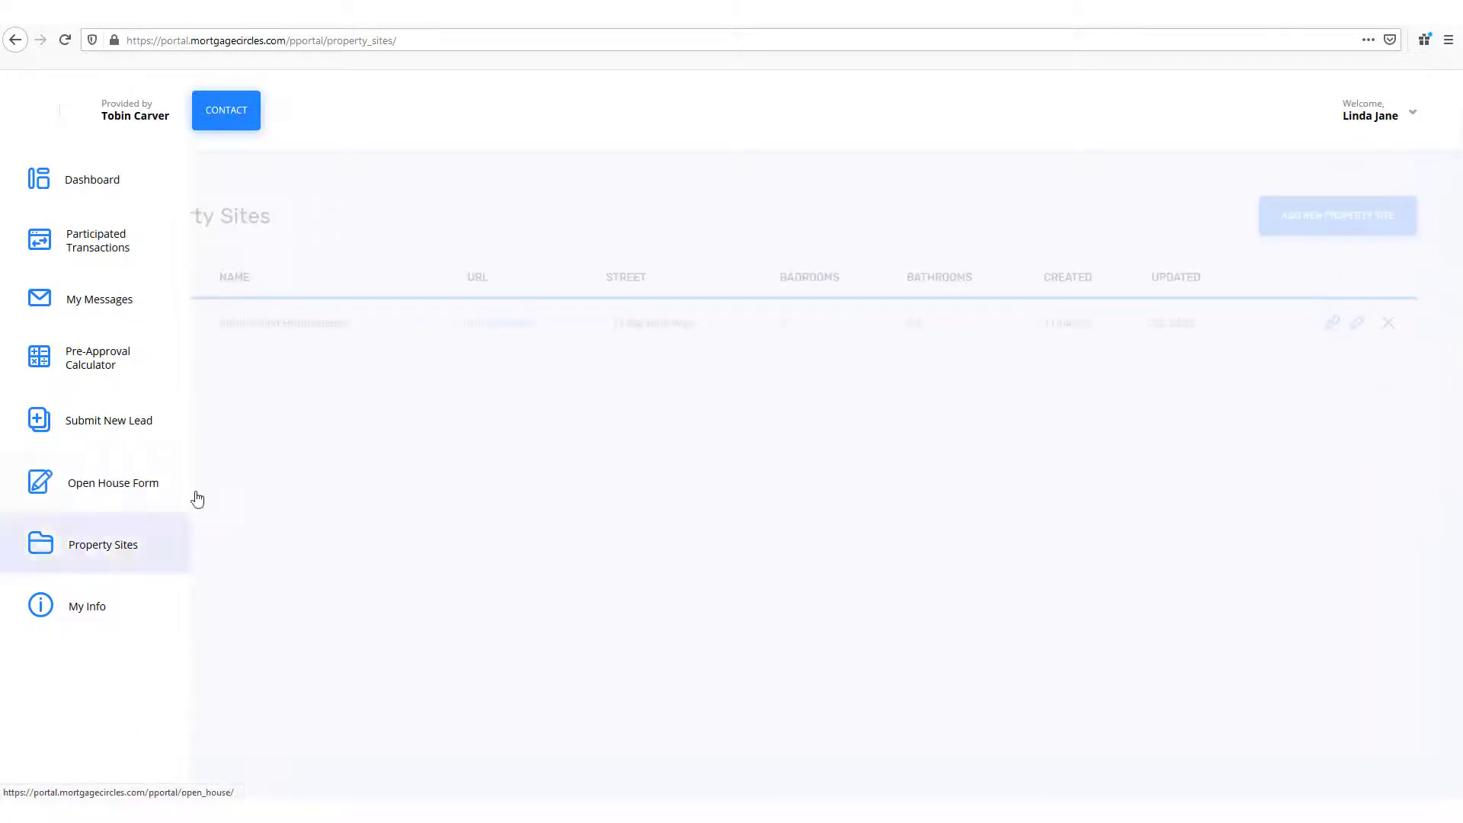
pyautogui.click(1352, 221)
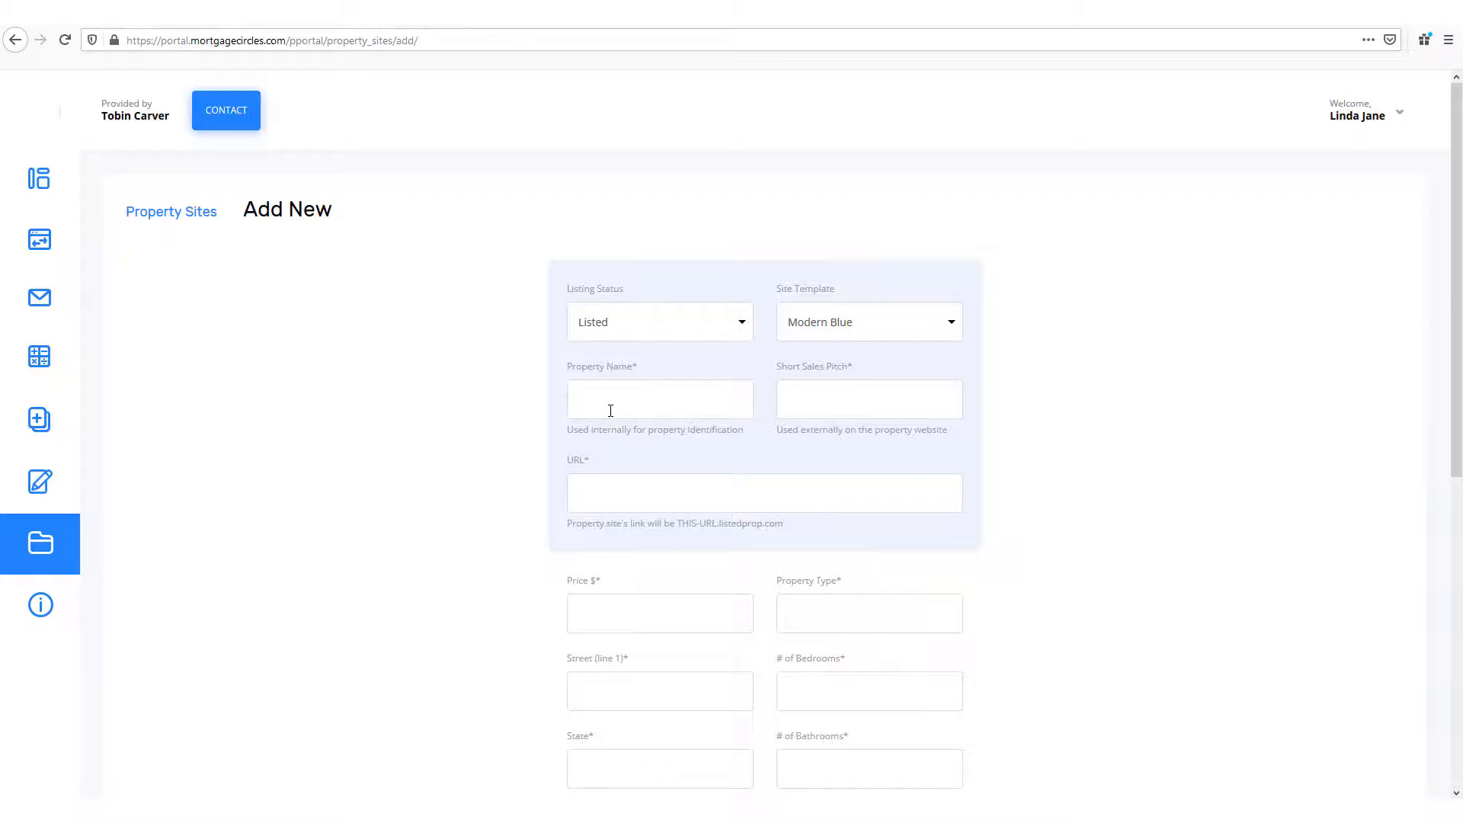
pyautogui.scroll(-6, 611, 411)
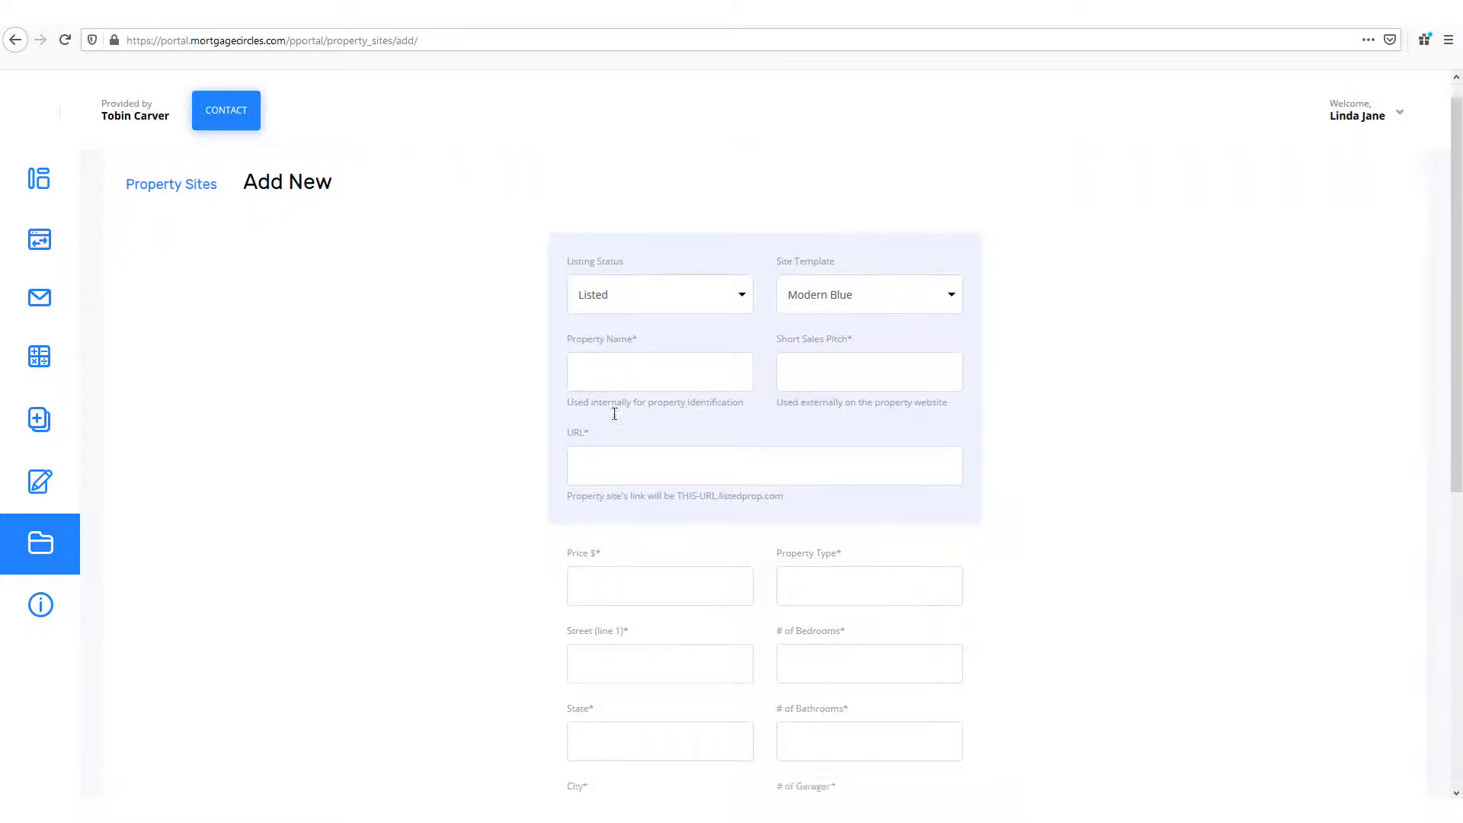
pyautogui.scroll(-1, 620, 418)
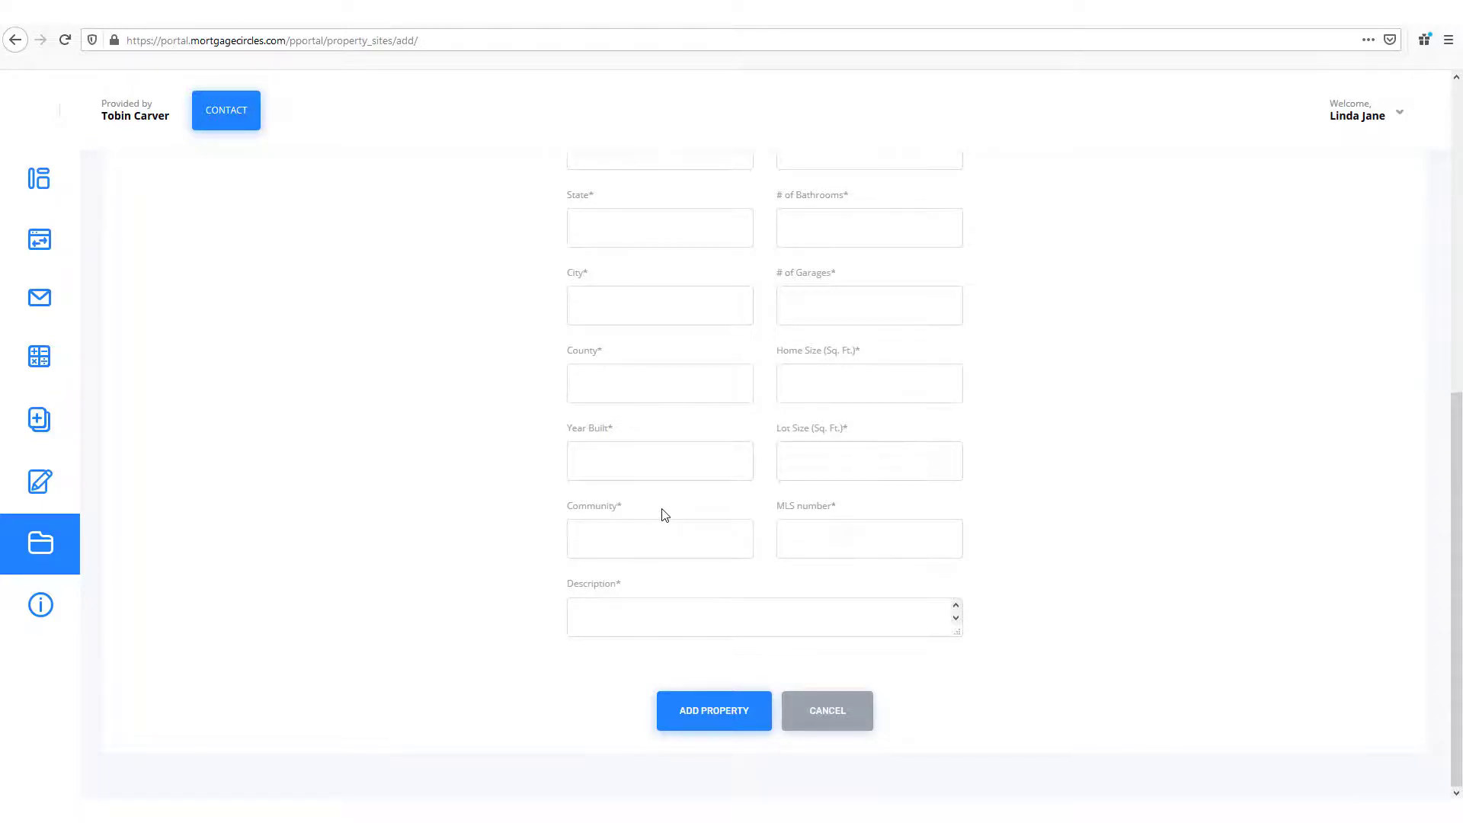
pyautogui.scroll(7, 666, 515)
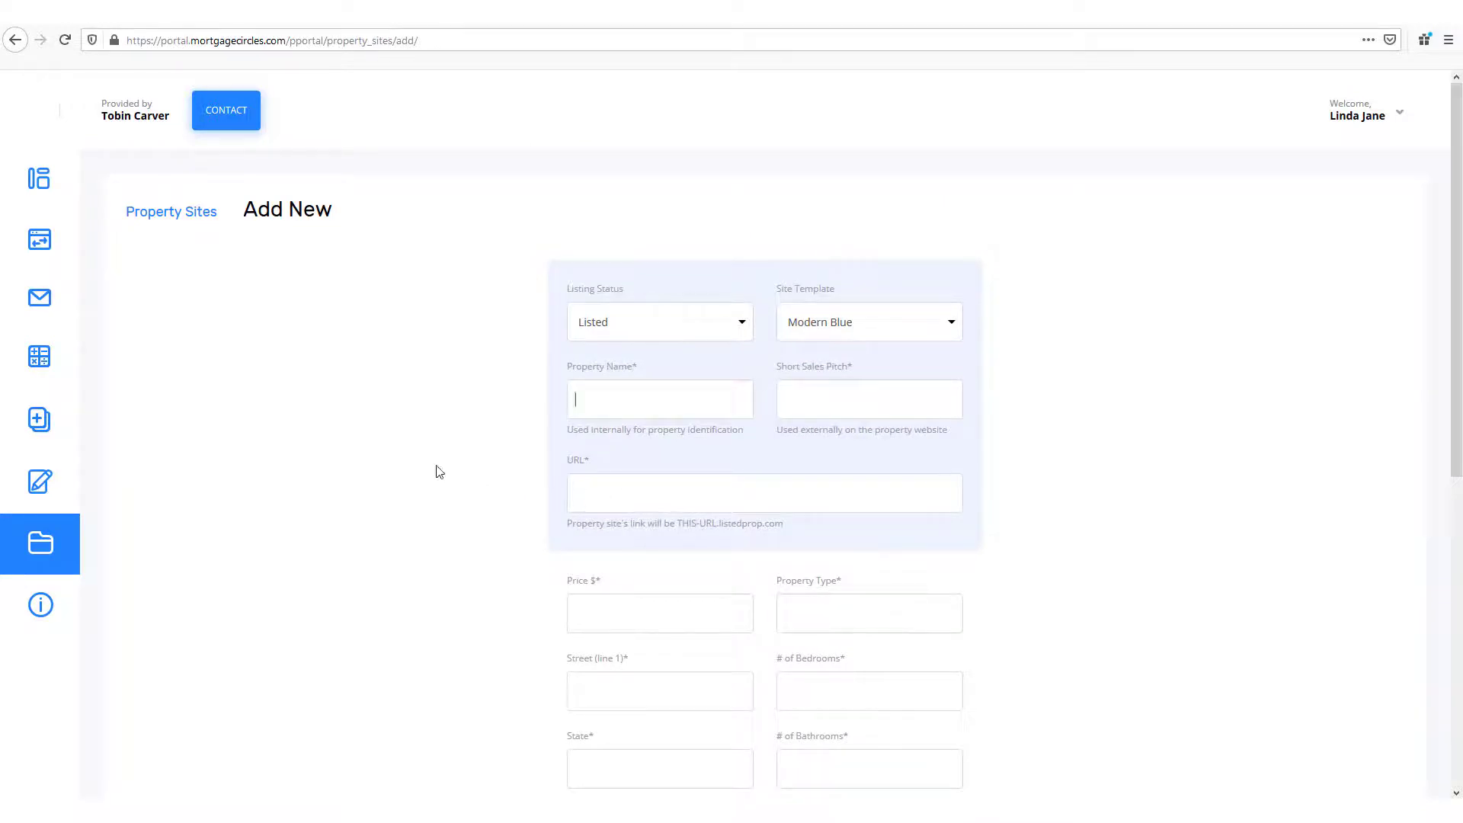
pyautogui.click(177, 217)
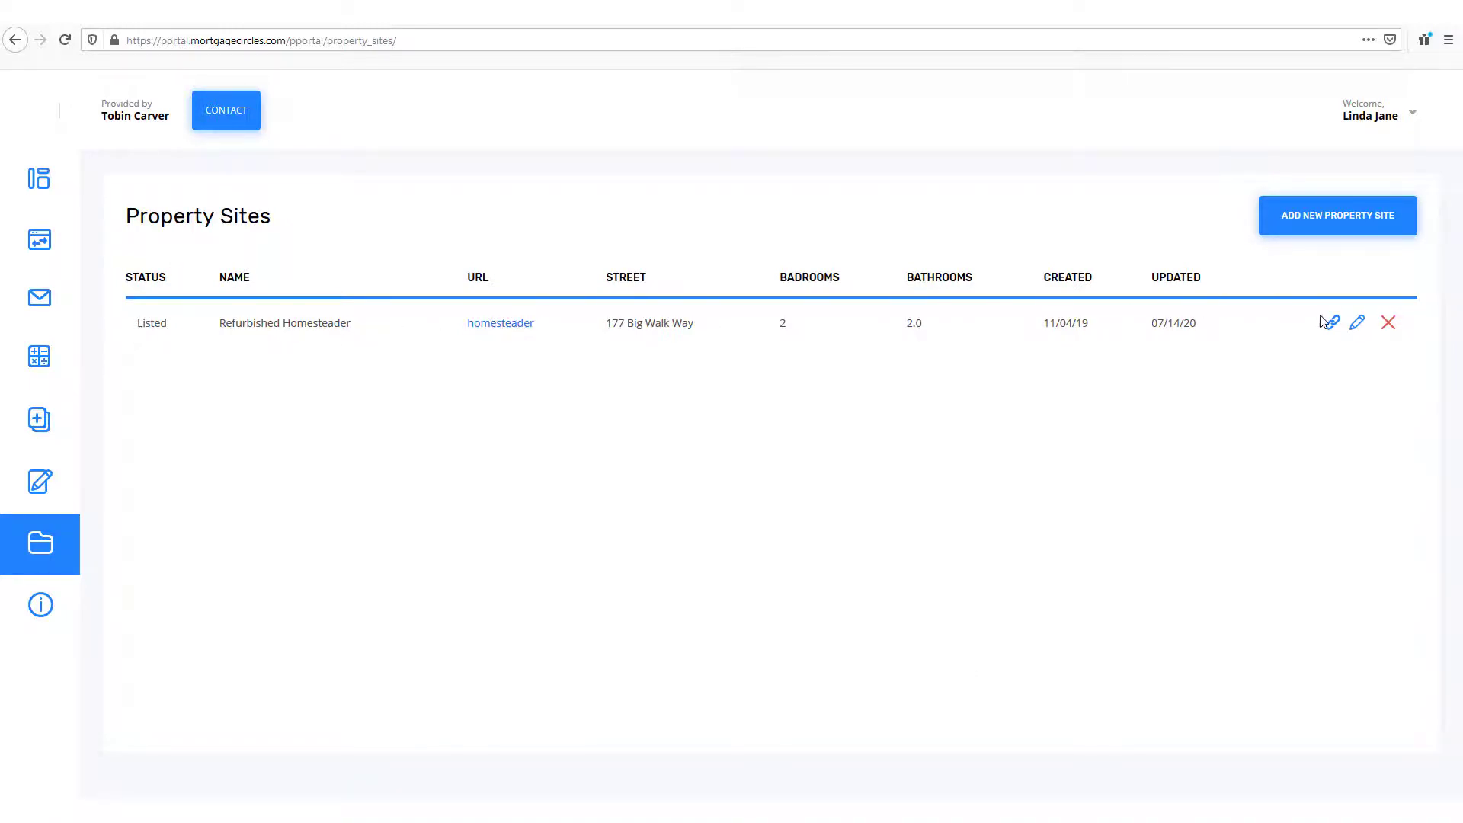
# Step: View the public website of the Refurbished Homesteader listing, and open that listing for editing
pyautogui.click(1338, 329)
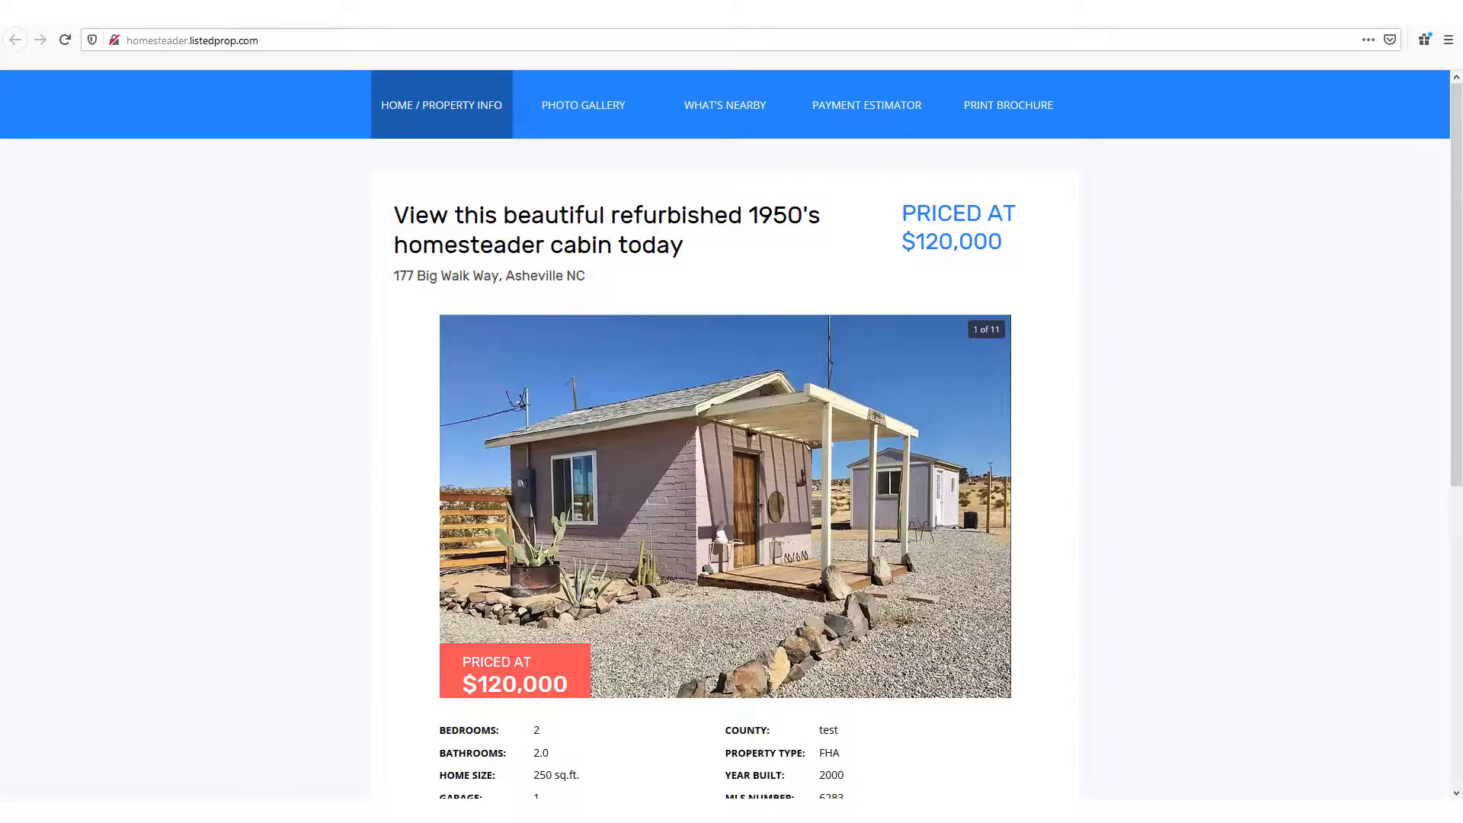
pyautogui.click(503, 13)
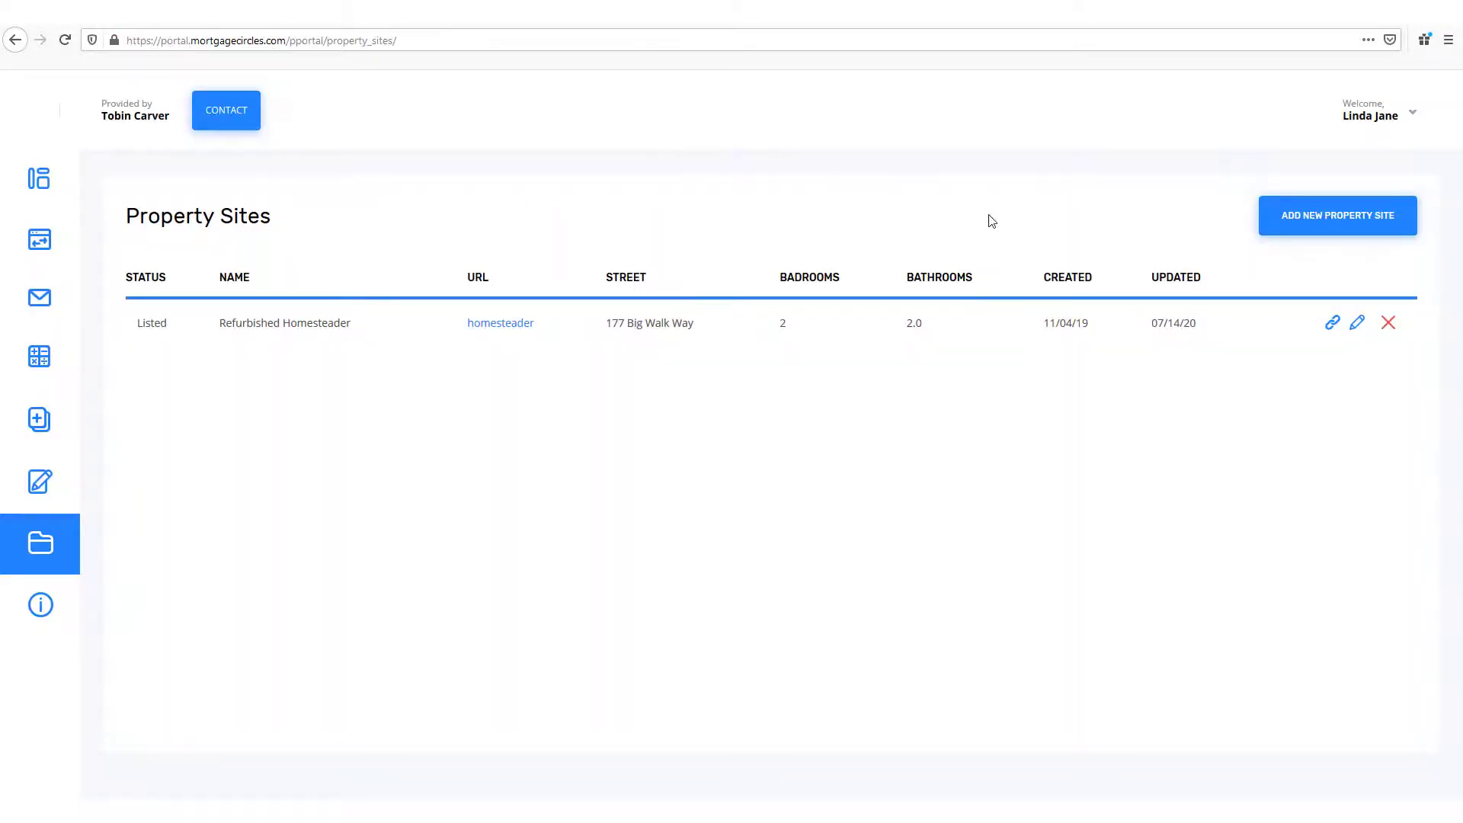
pyautogui.click(1361, 324)
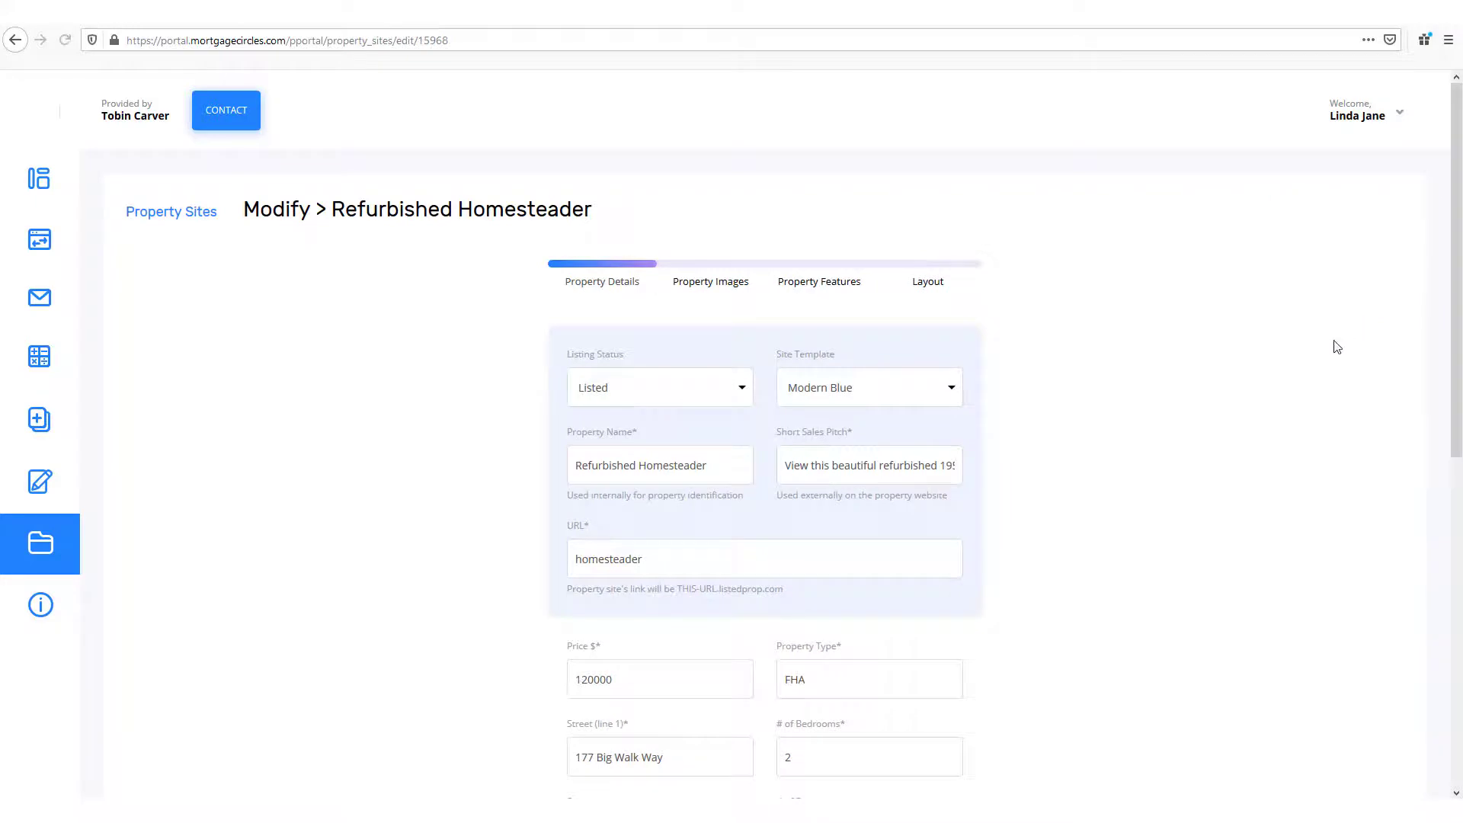
# Step: Examine the Refurbished Homesteader's property images, including their ordering and deletion options and the file upload slots
pyautogui.click(717, 283)
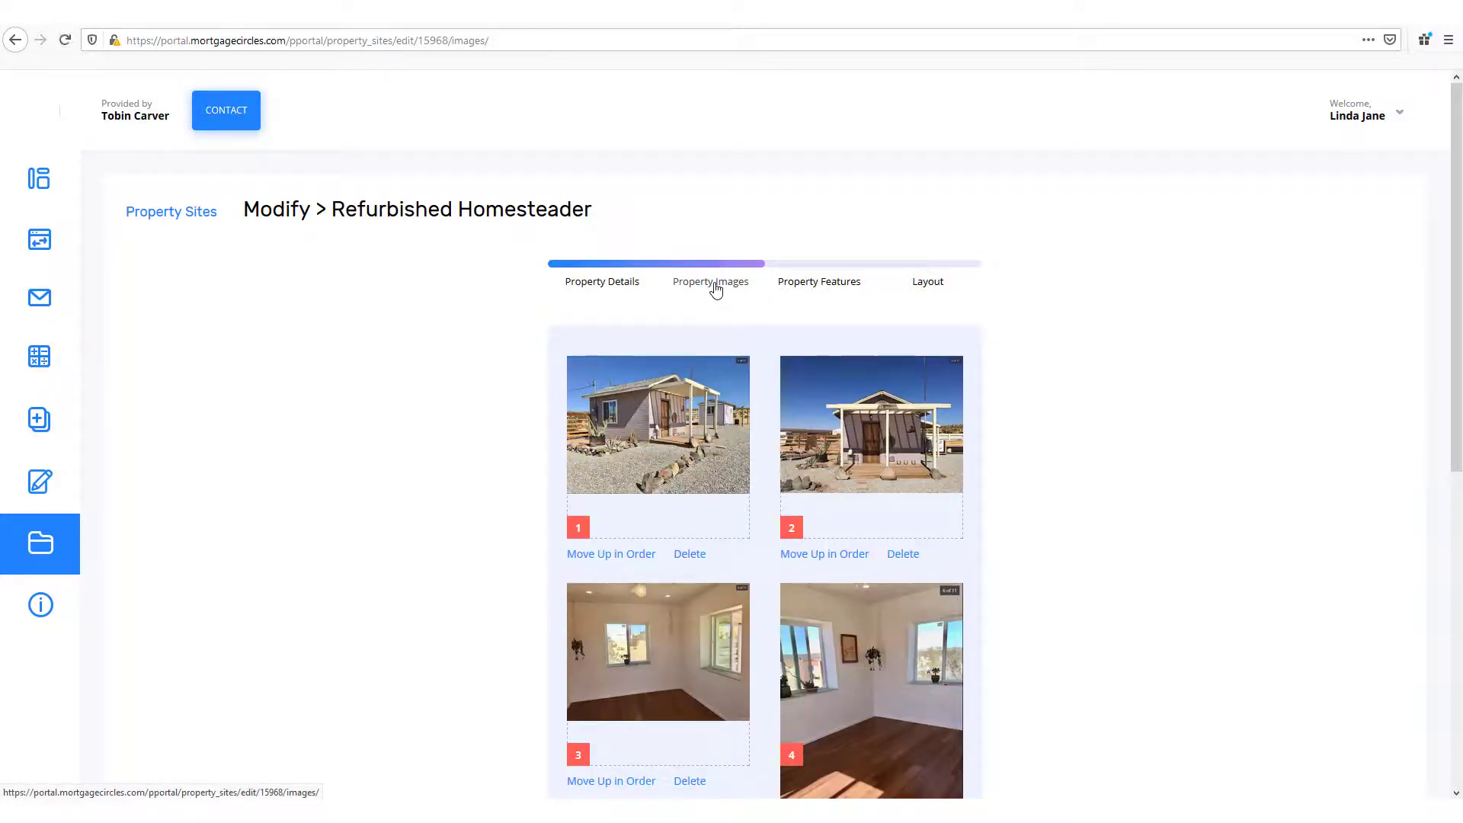
pyautogui.scroll(-5, 432, 501)
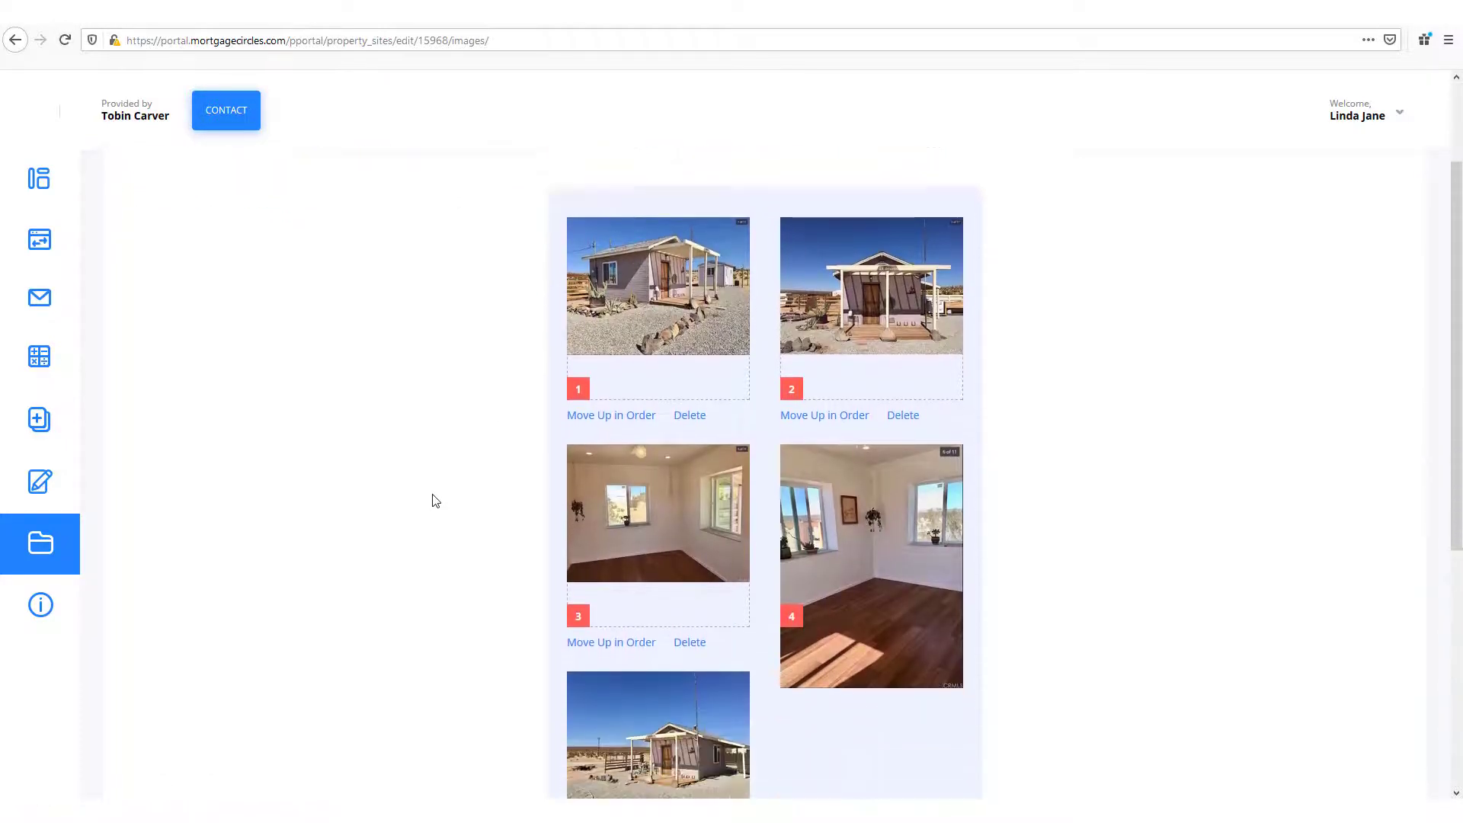
pyautogui.scroll(-2, 437, 501)
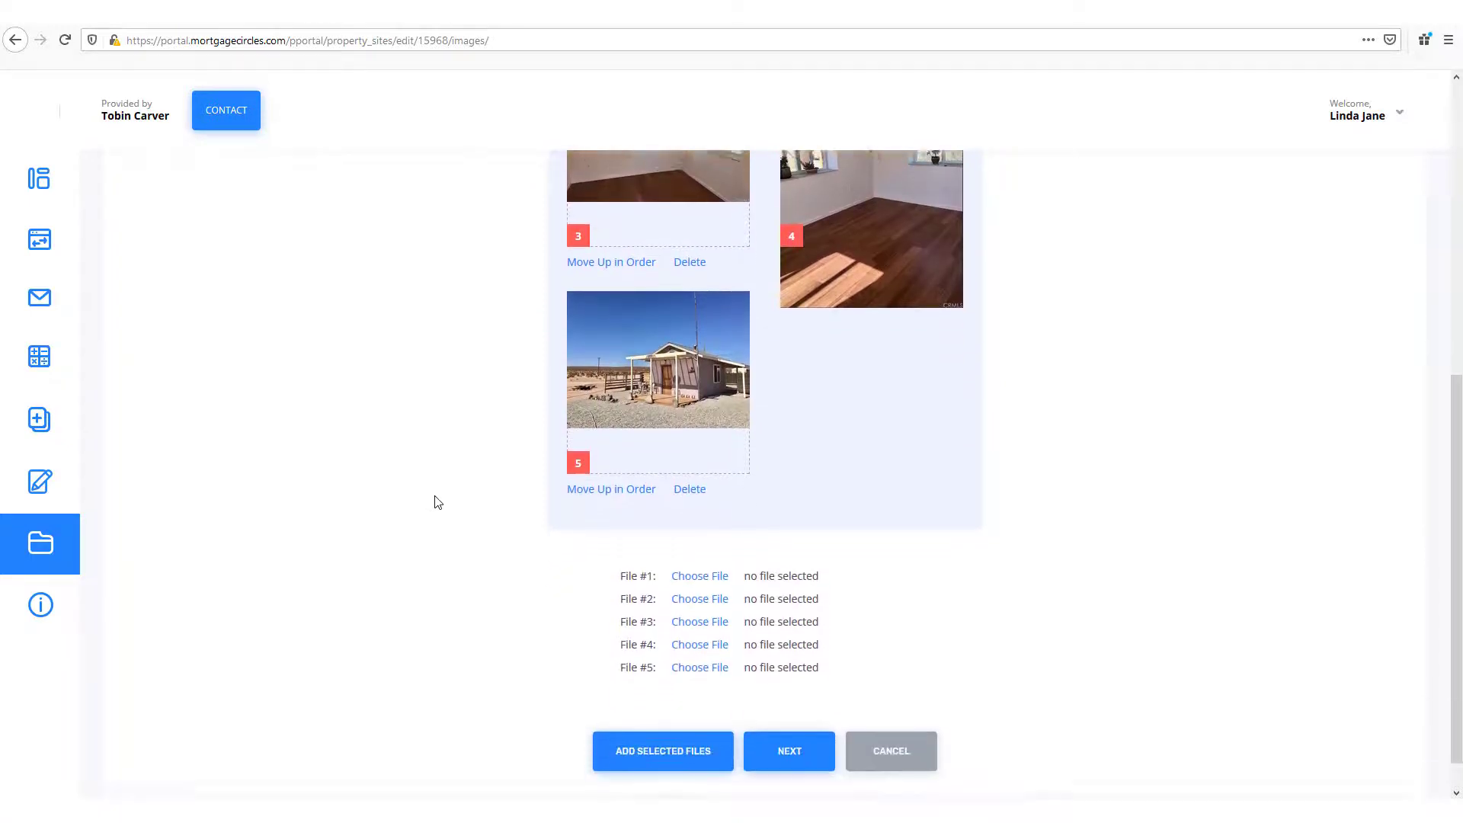
pyautogui.scroll(7, 438, 502)
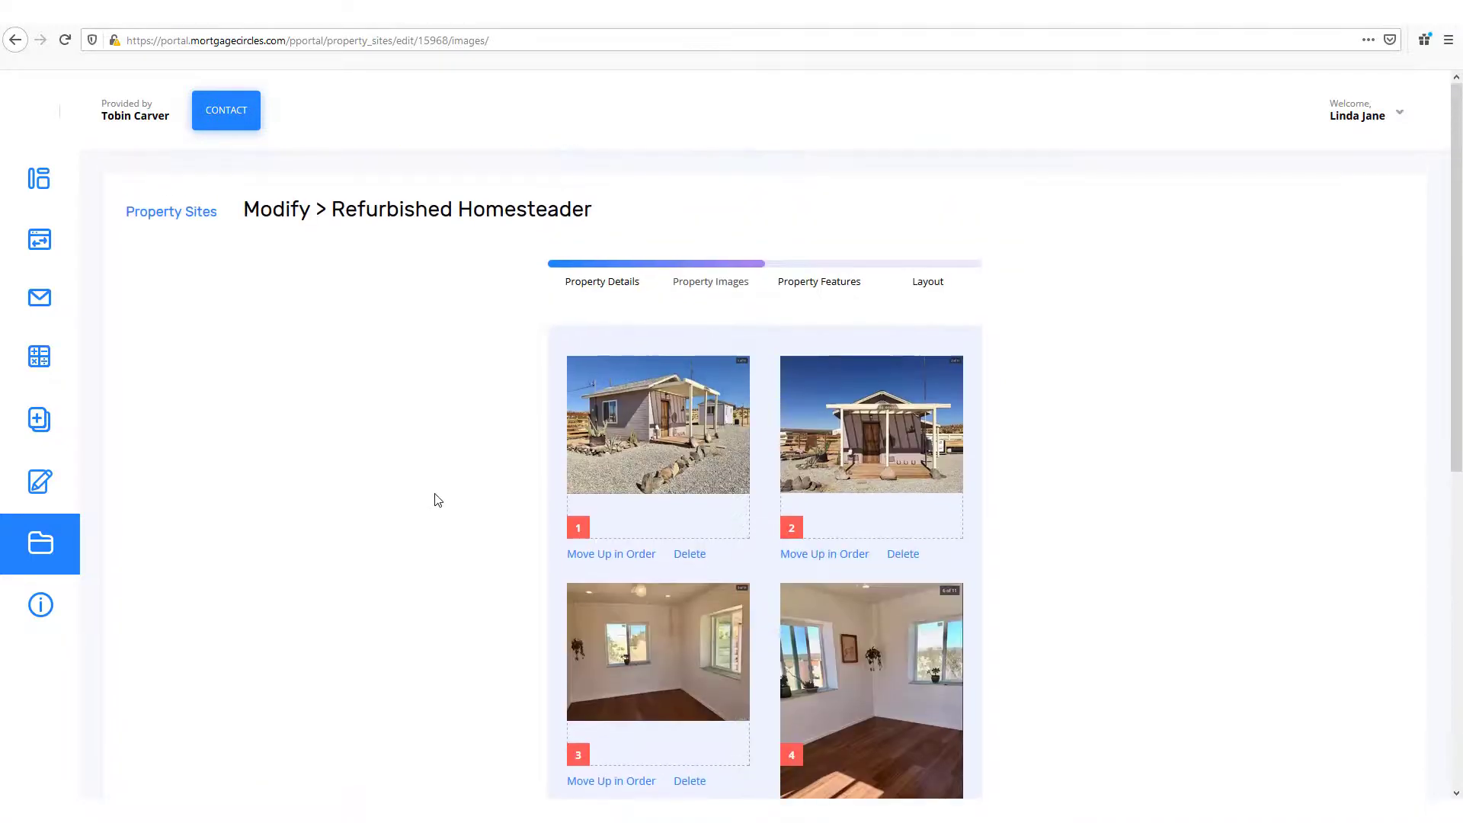
# Step: Examine the Refurbished Homesteader's selectable property features and its available site layouts
pyautogui.click(837, 292)
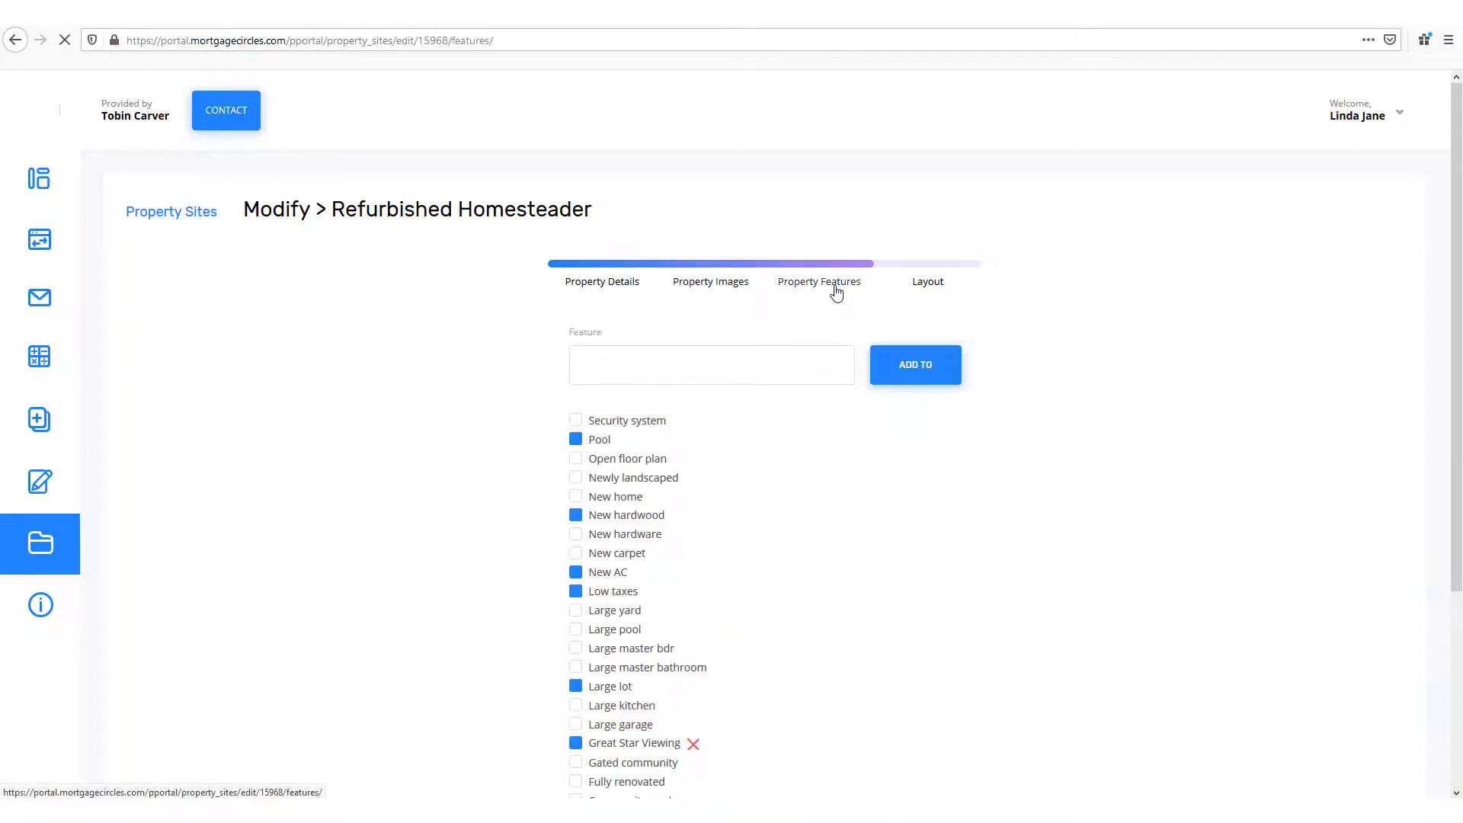
pyautogui.scroll(-3, 701, 464)
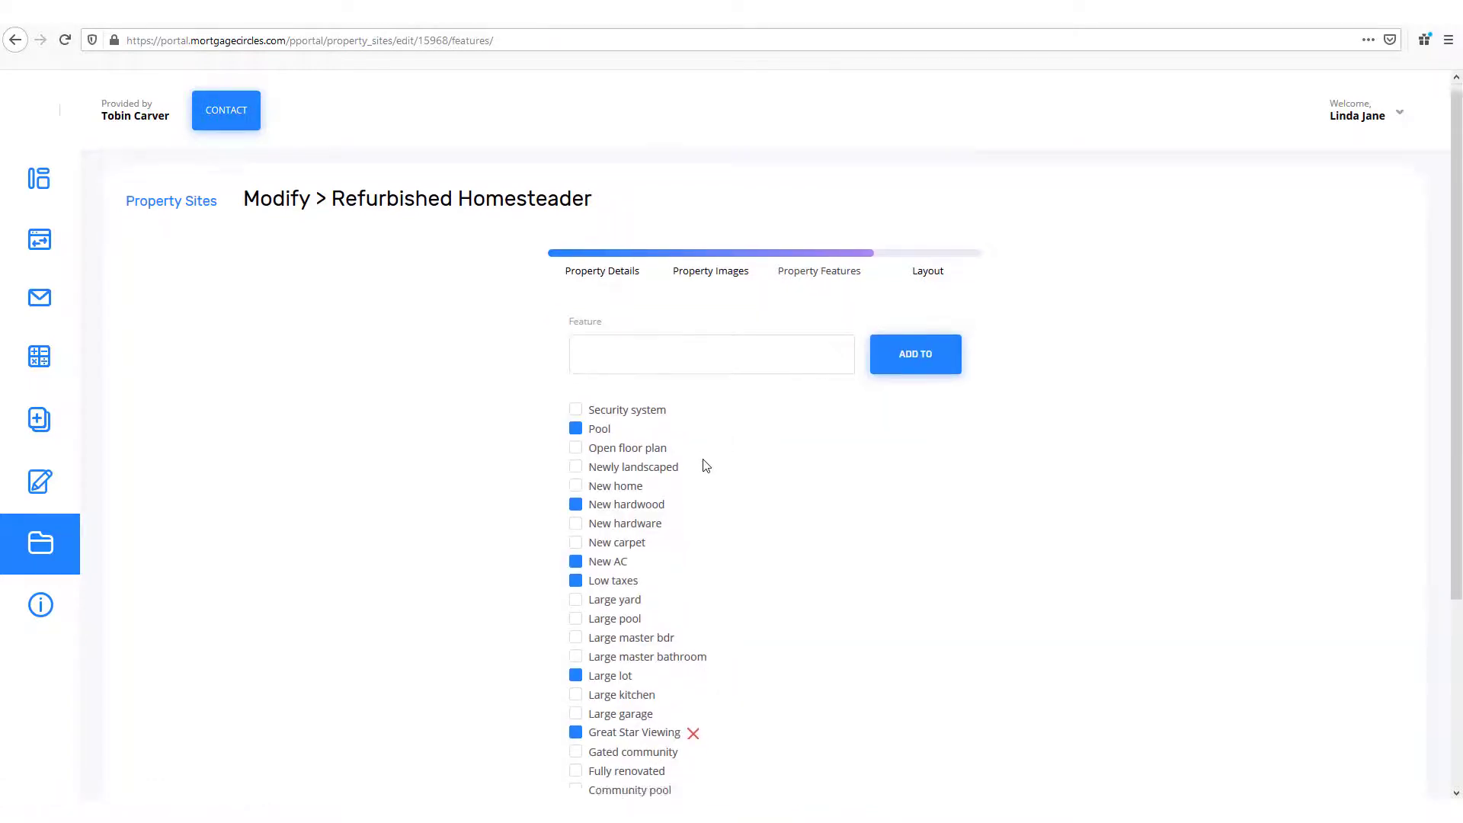
pyautogui.scroll(3, 705, 468)
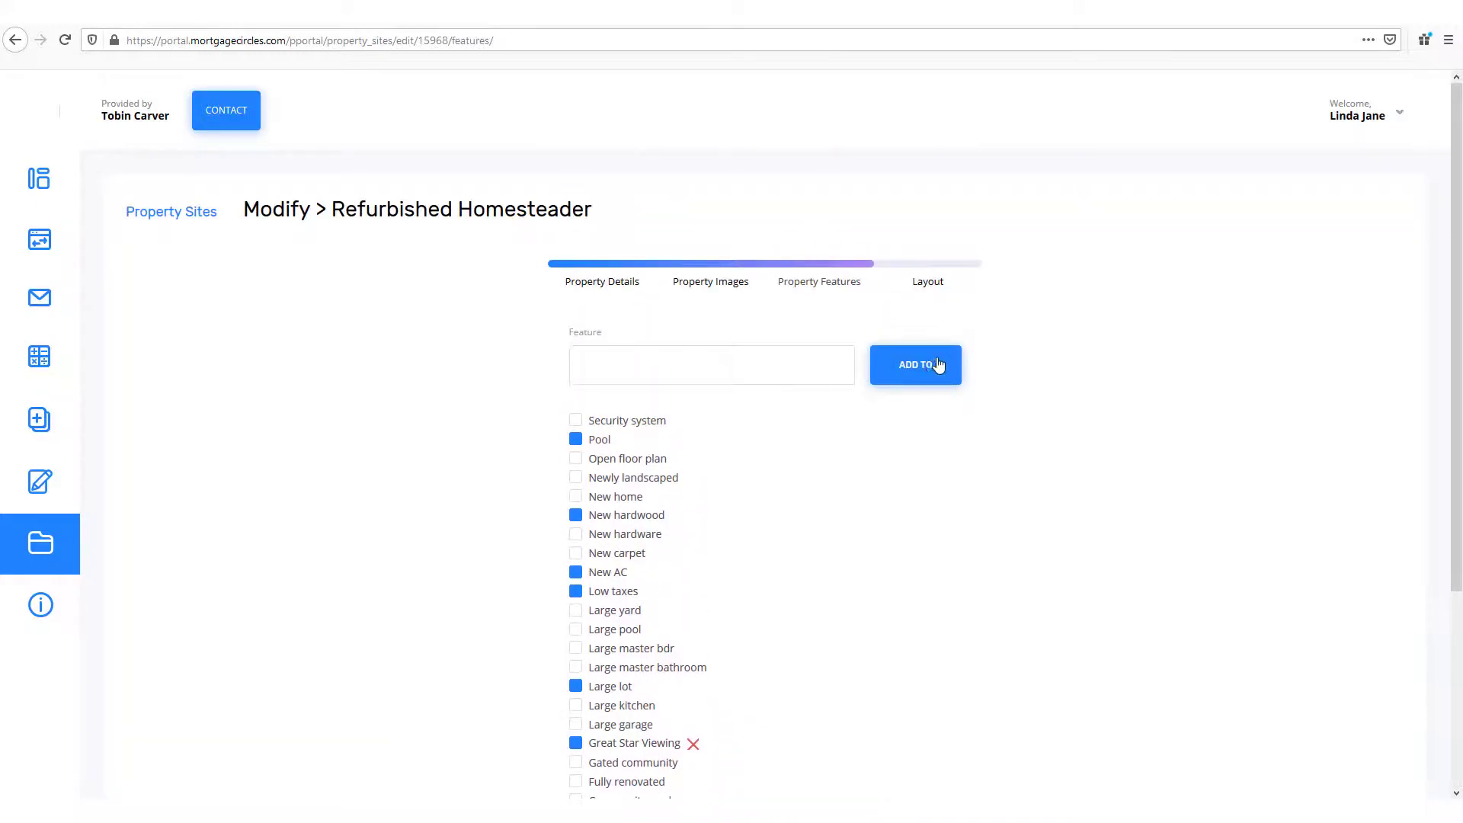
pyautogui.click(937, 285)
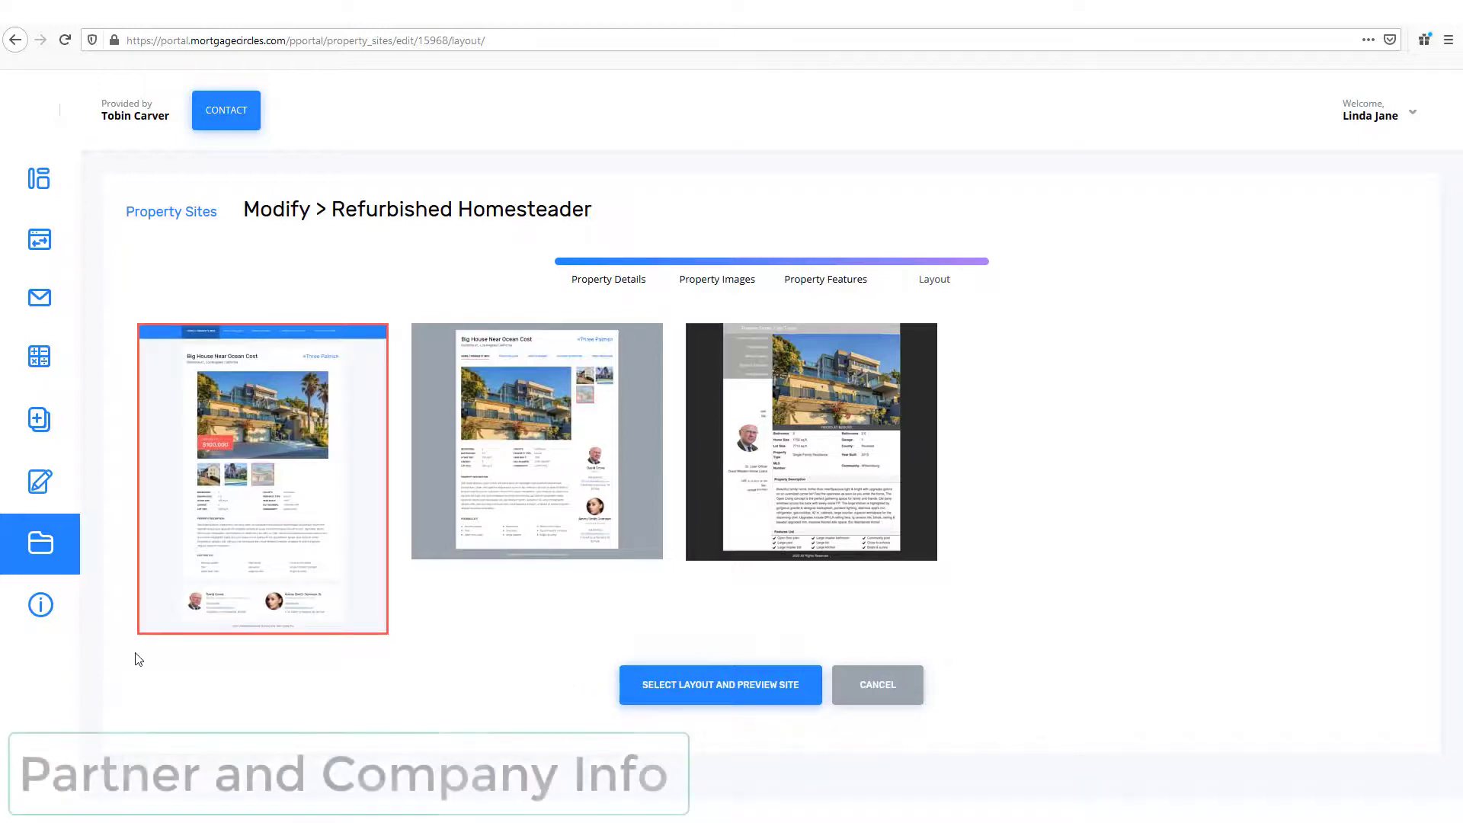
# Step: Open My Info, review the profile and company pictures and the contact and address fields, and save the page
pyautogui.moveTo(38, 621)
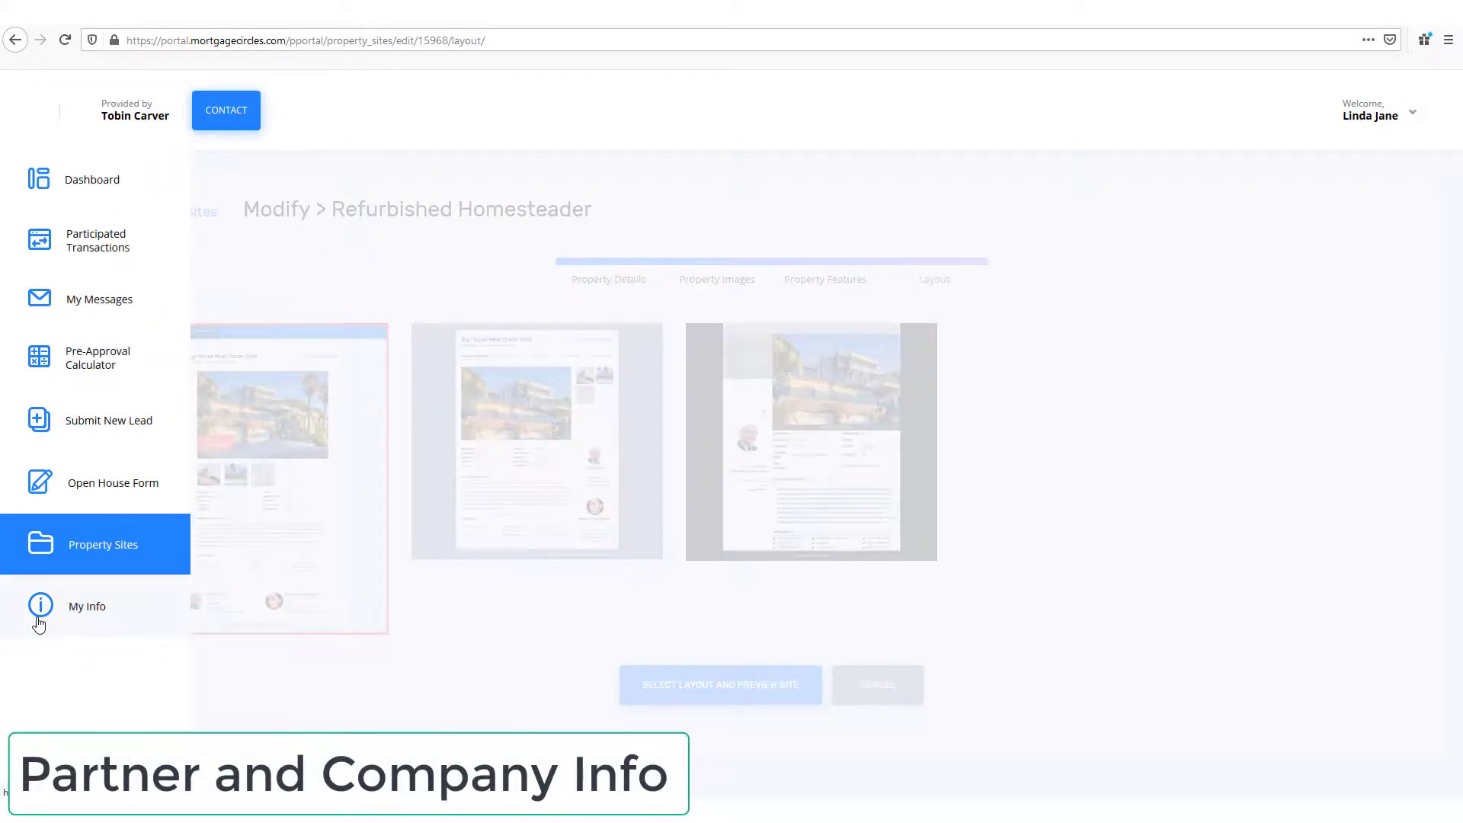
pyautogui.click(38, 622)
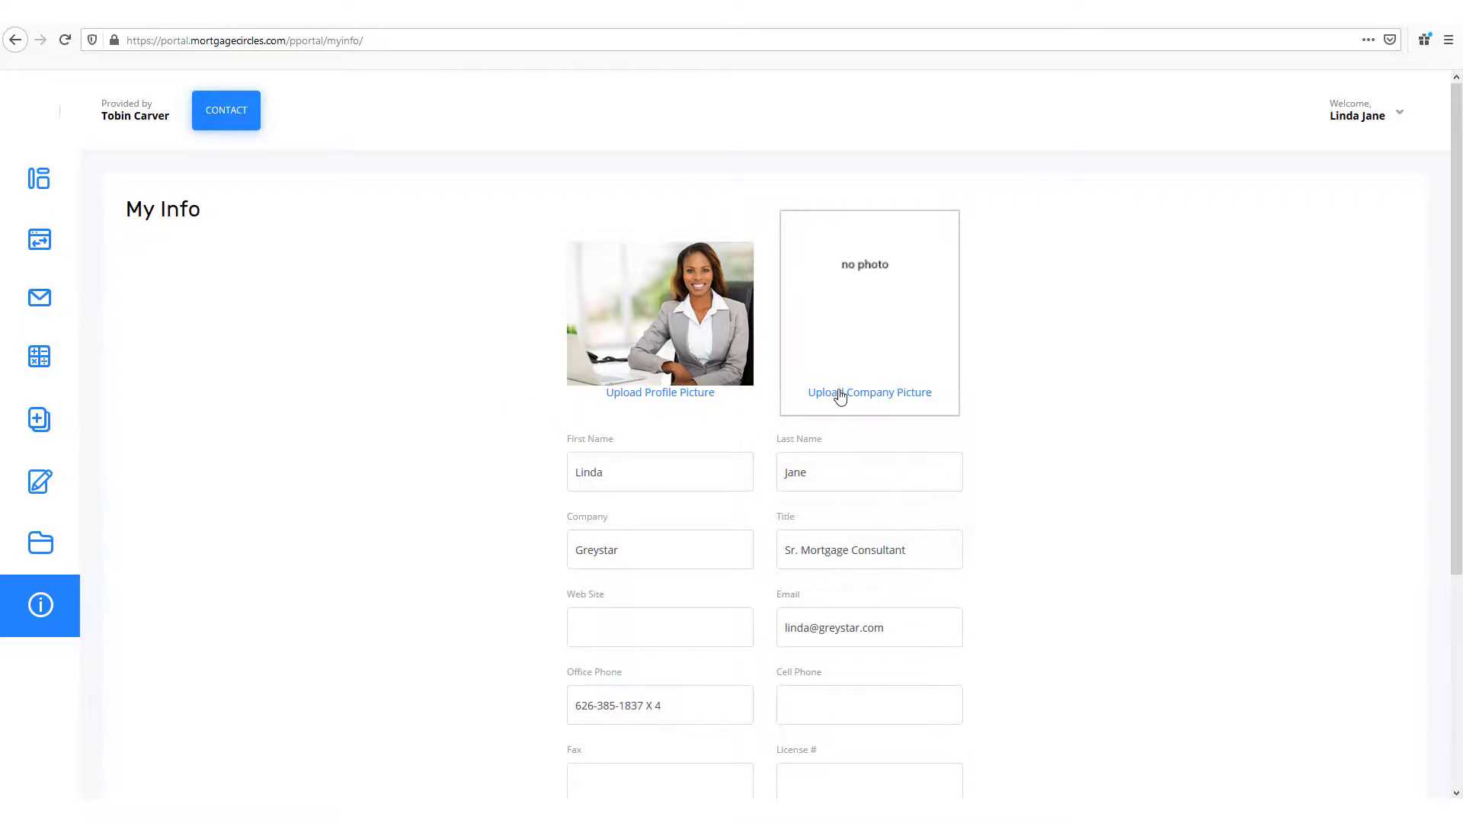
pyautogui.scroll(-4, 1043, 554)
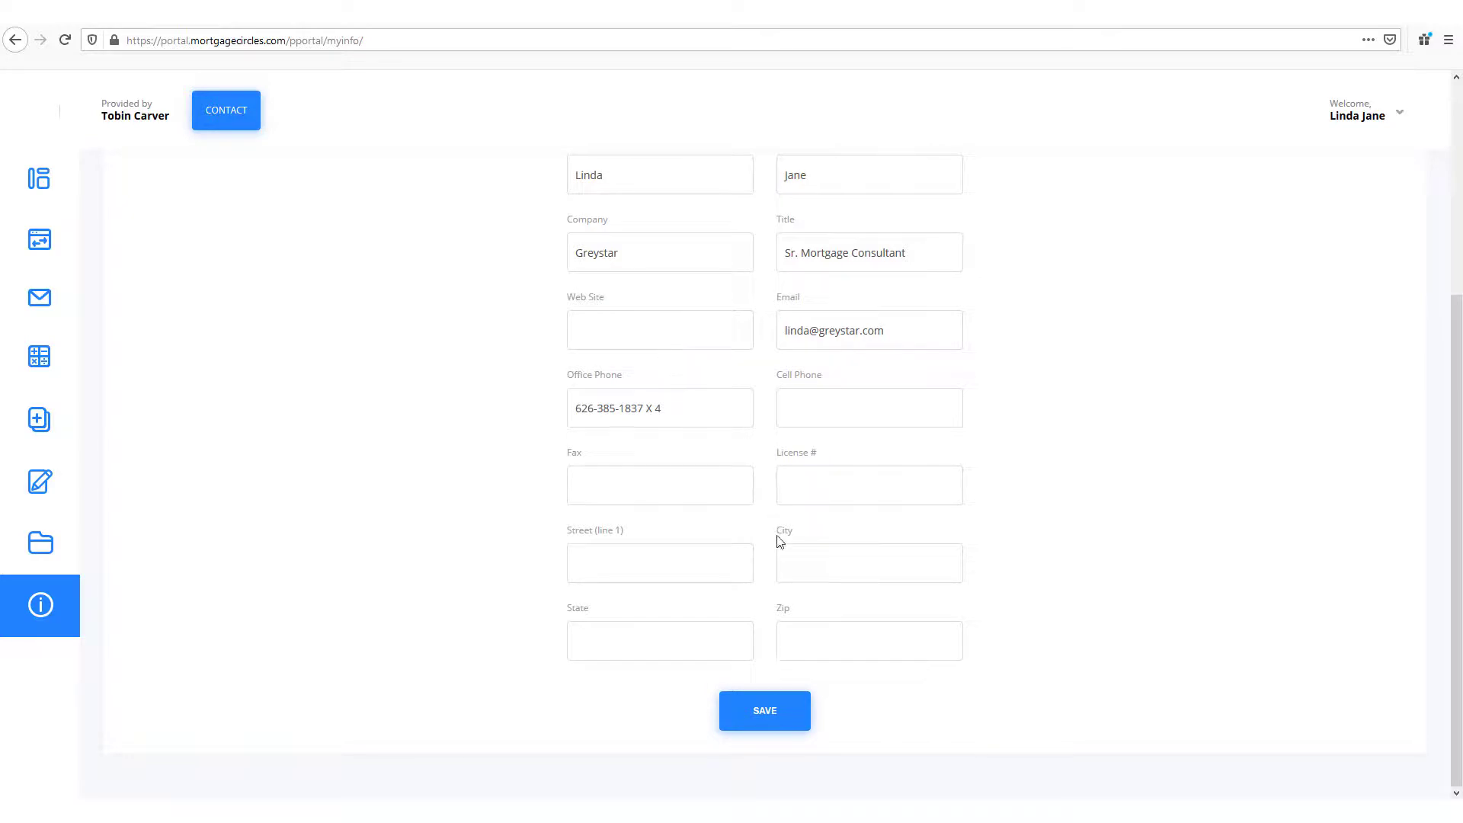
pyautogui.click(803, 720)
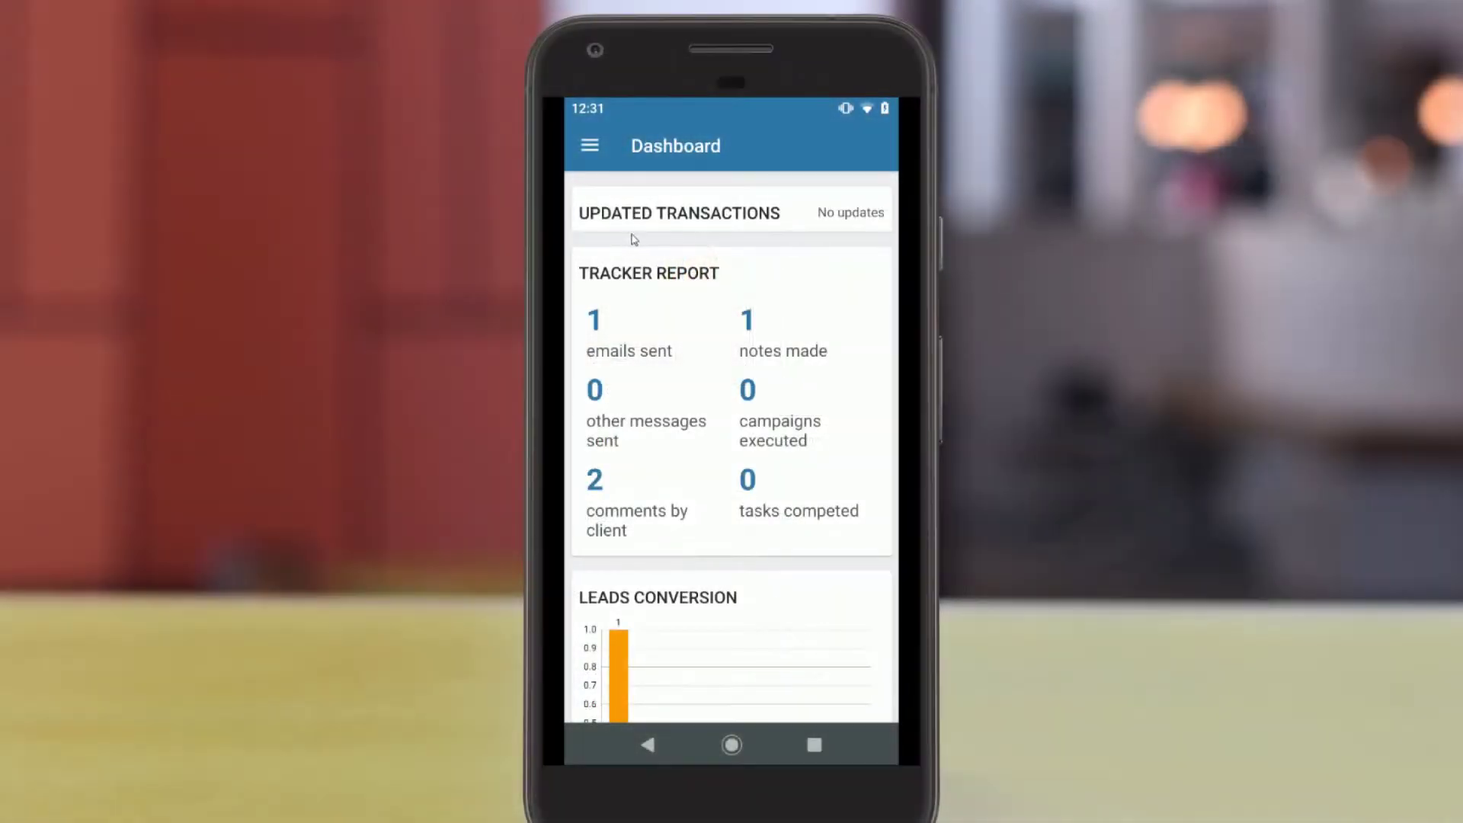
# Step: Switch to the mobile app, examine its dashboard reports and navigation options, and open Participated Transactions
pyautogui.scroll(-6, 686, 274)
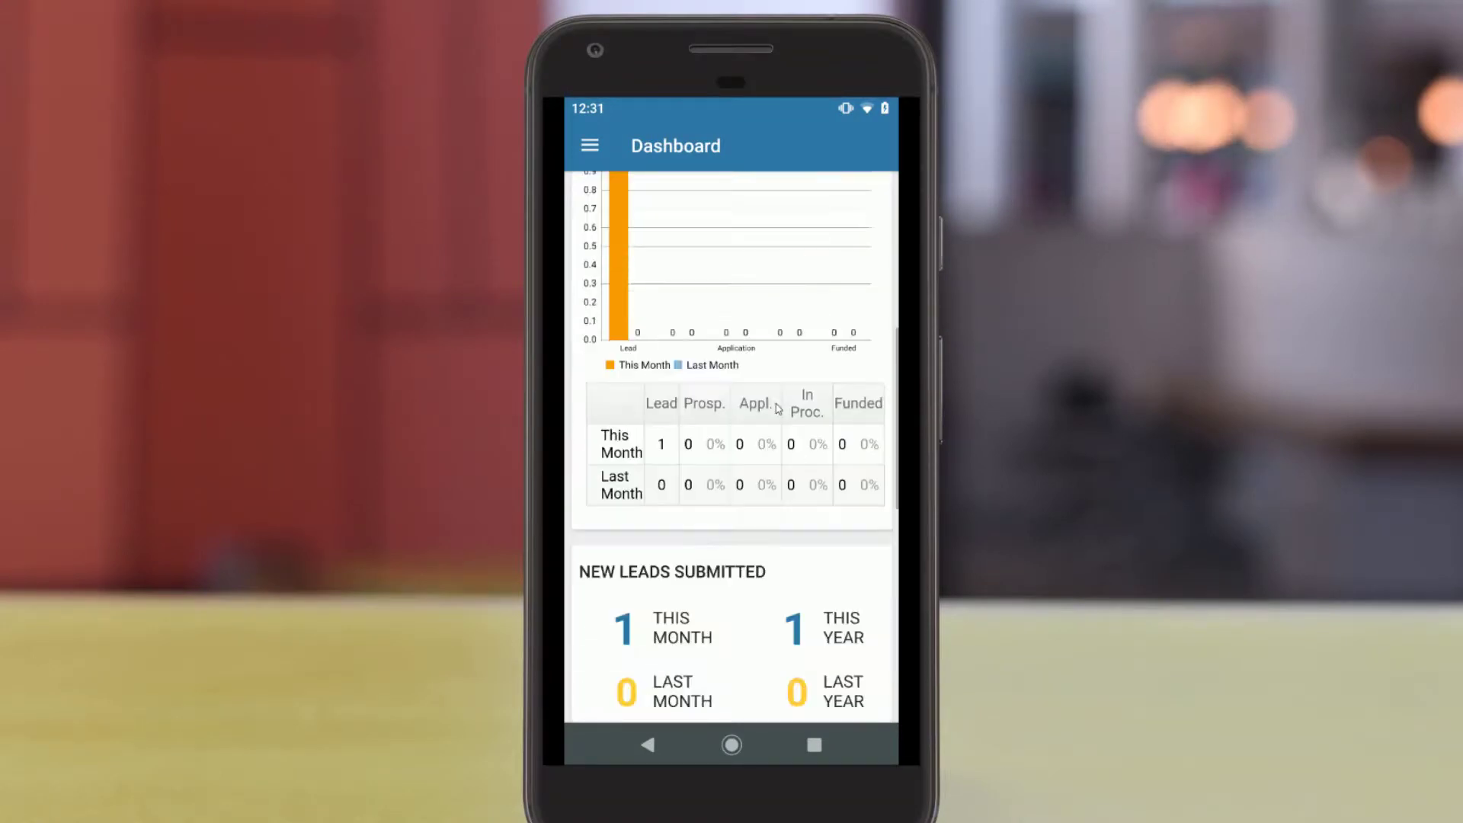
pyautogui.click(592, 148)
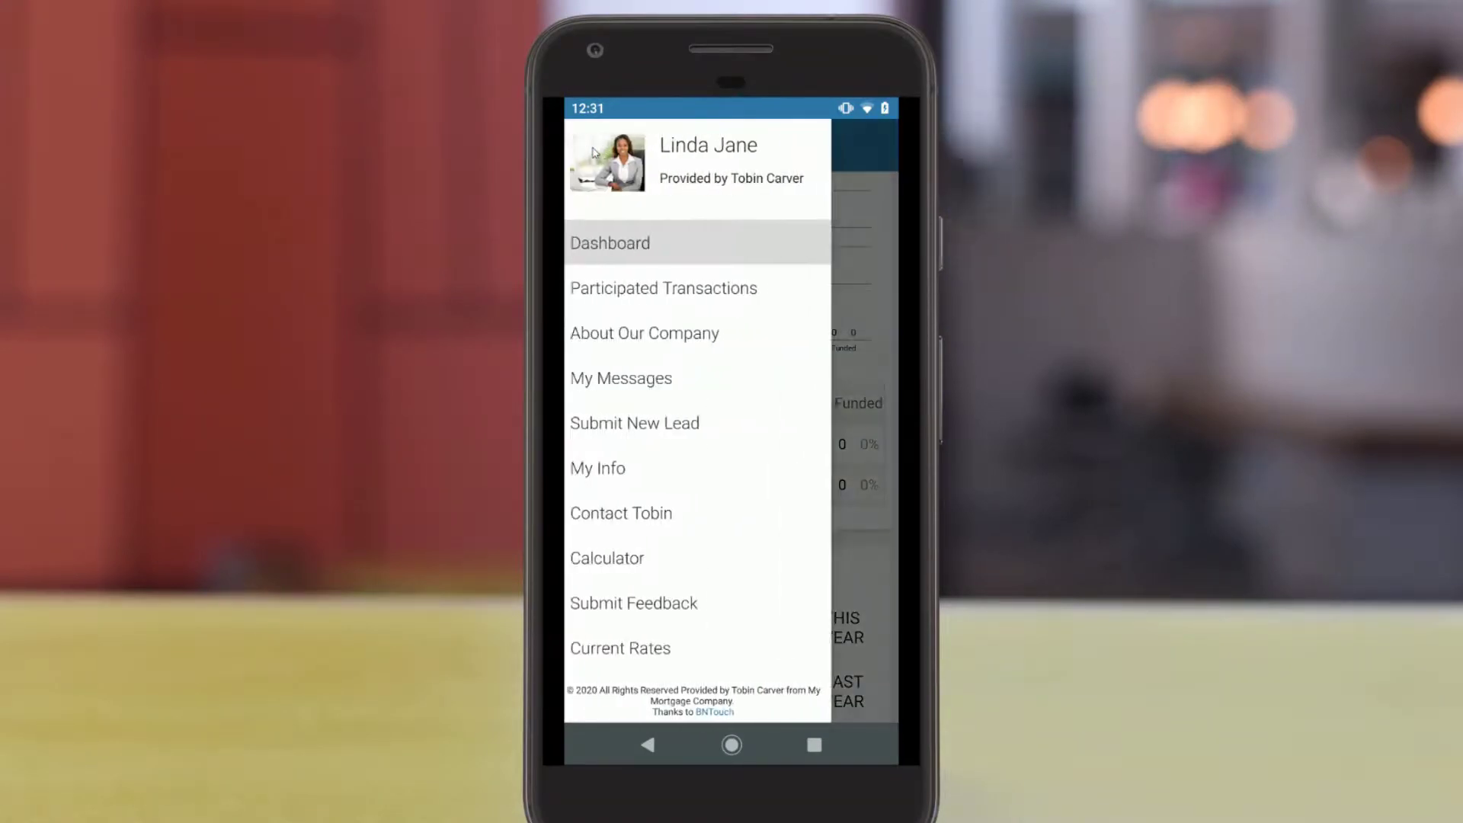
pyautogui.click(747, 292)
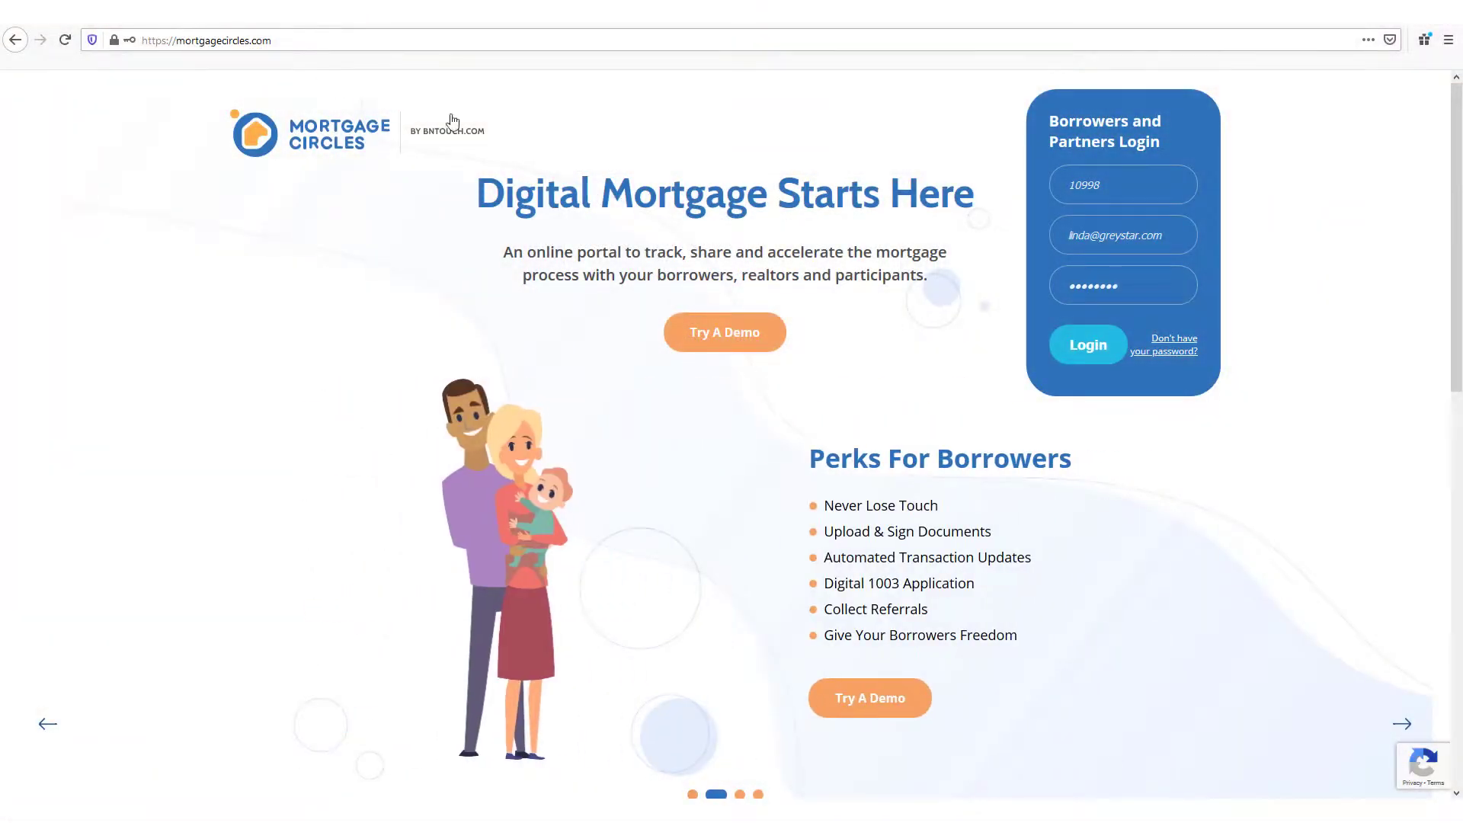
# Step: Switch to the Mortgage Circles website and log in to the partner portal with the prefilled credentials
pyautogui.click(1097, 347)
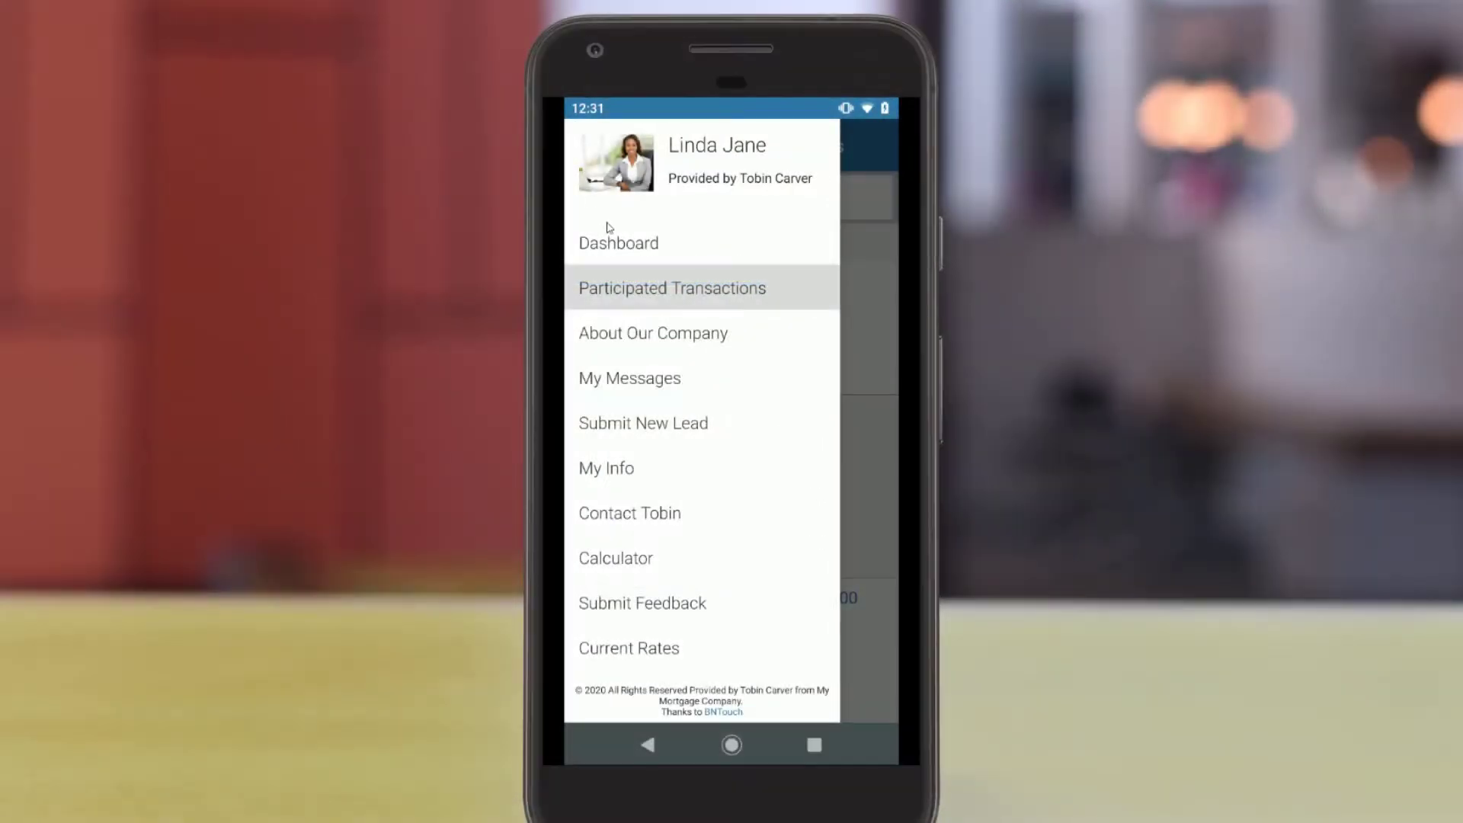
# Step: Switch to the mobile app and examine all fields of its Submit New Lead form without submitting a lead
pyautogui.click(687, 425)
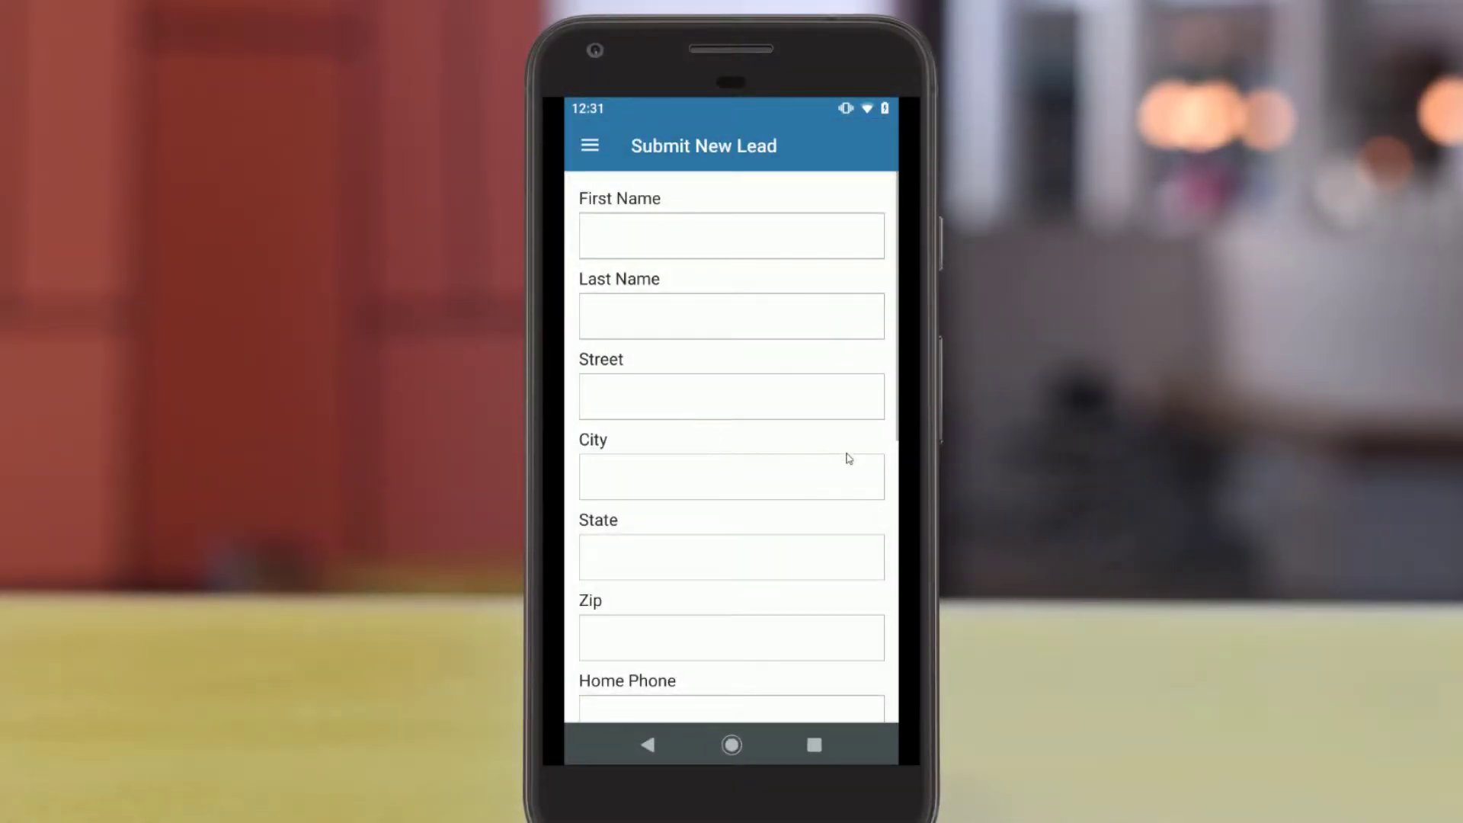
pyautogui.scroll(-5, 848, 457)
pyautogui.scroll(-3, 848, 457)
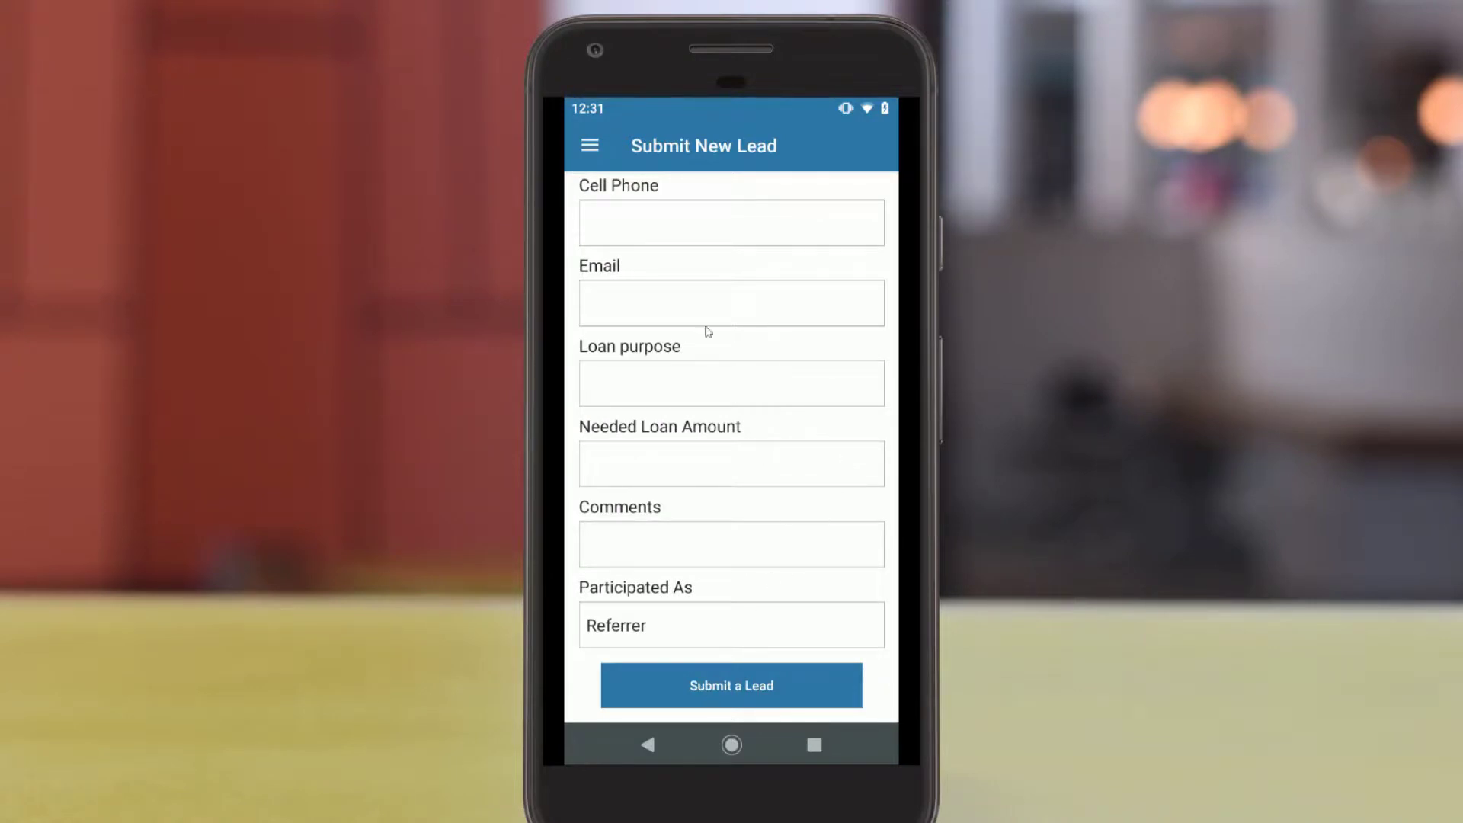
pyautogui.click(590, 145)
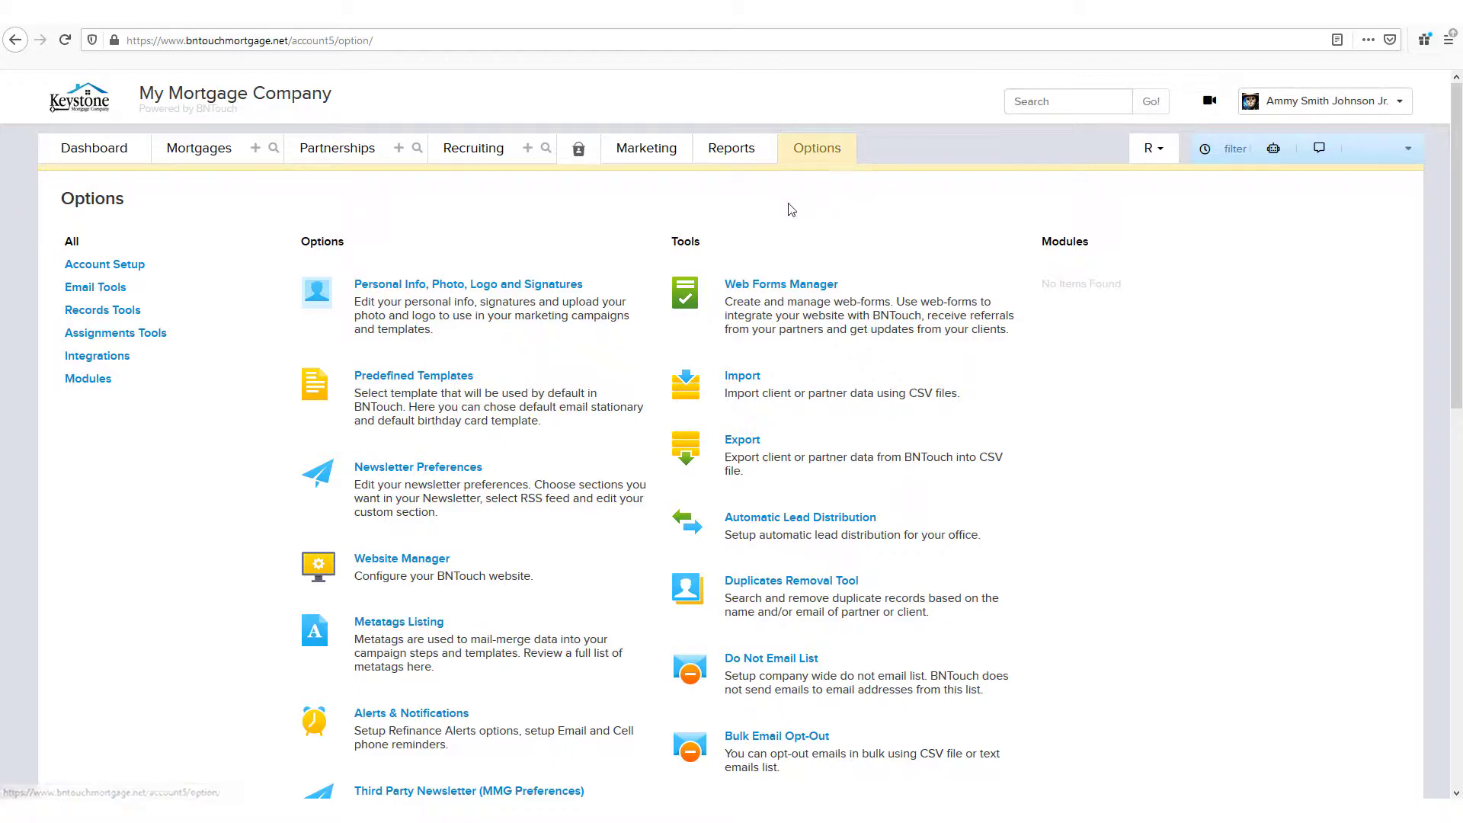
# Step: Switch to BNTouch and open the Partner Portal preferences under the Loan & Partner Portals options
pyautogui.scroll(-6, 370, 554)
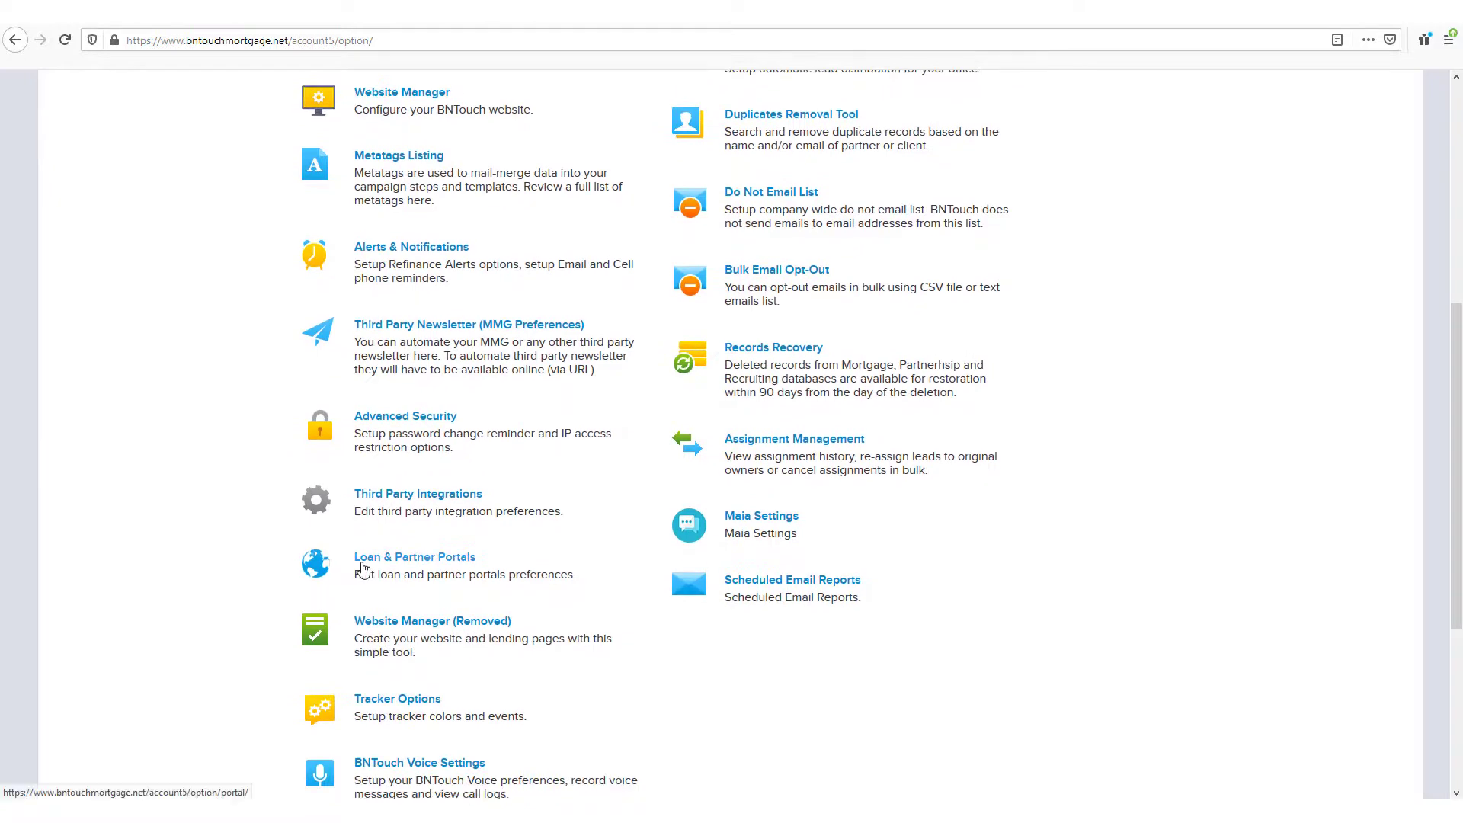
pyautogui.click(364, 565)
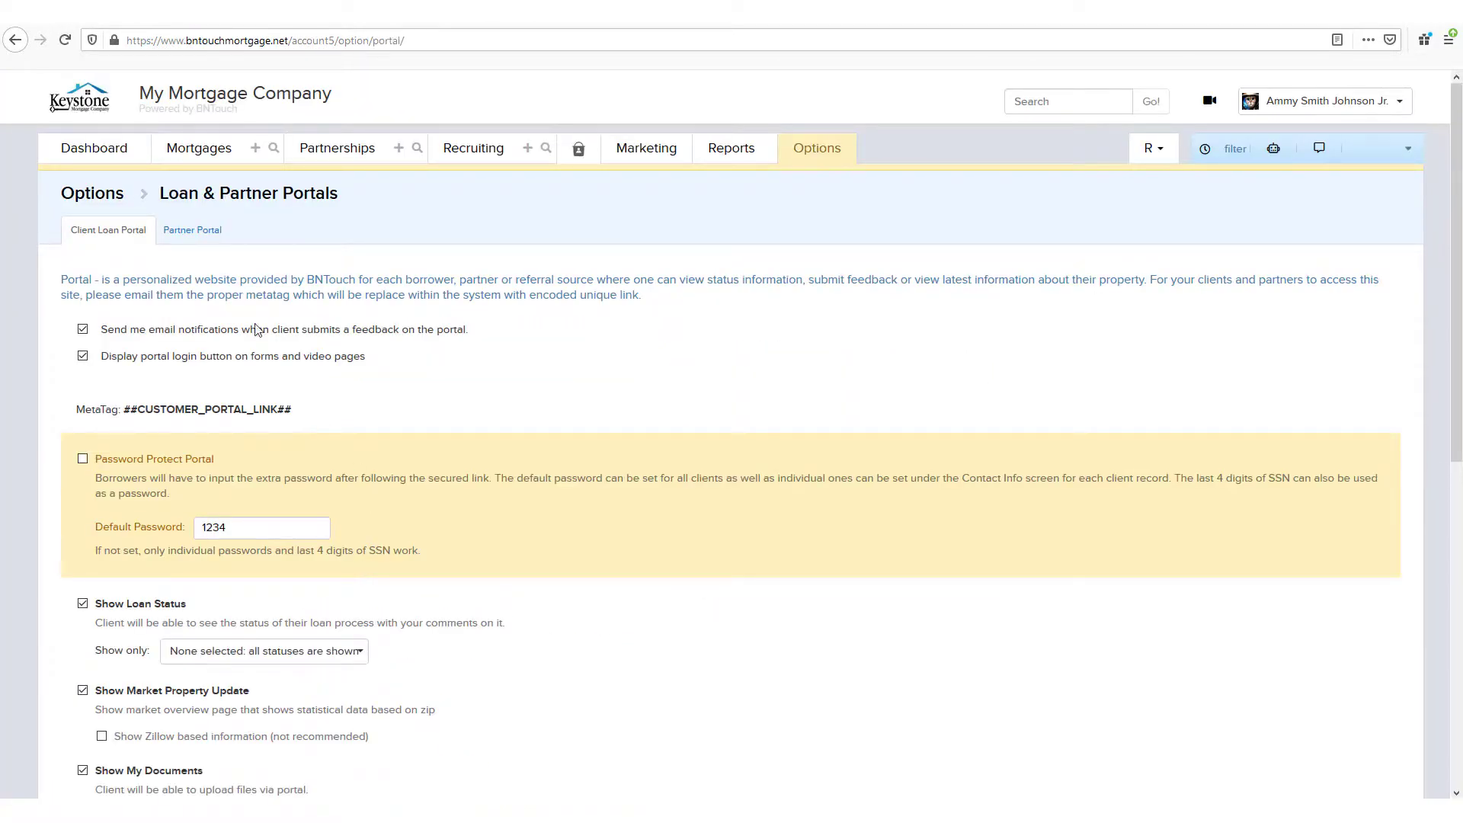
pyautogui.click(186, 237)
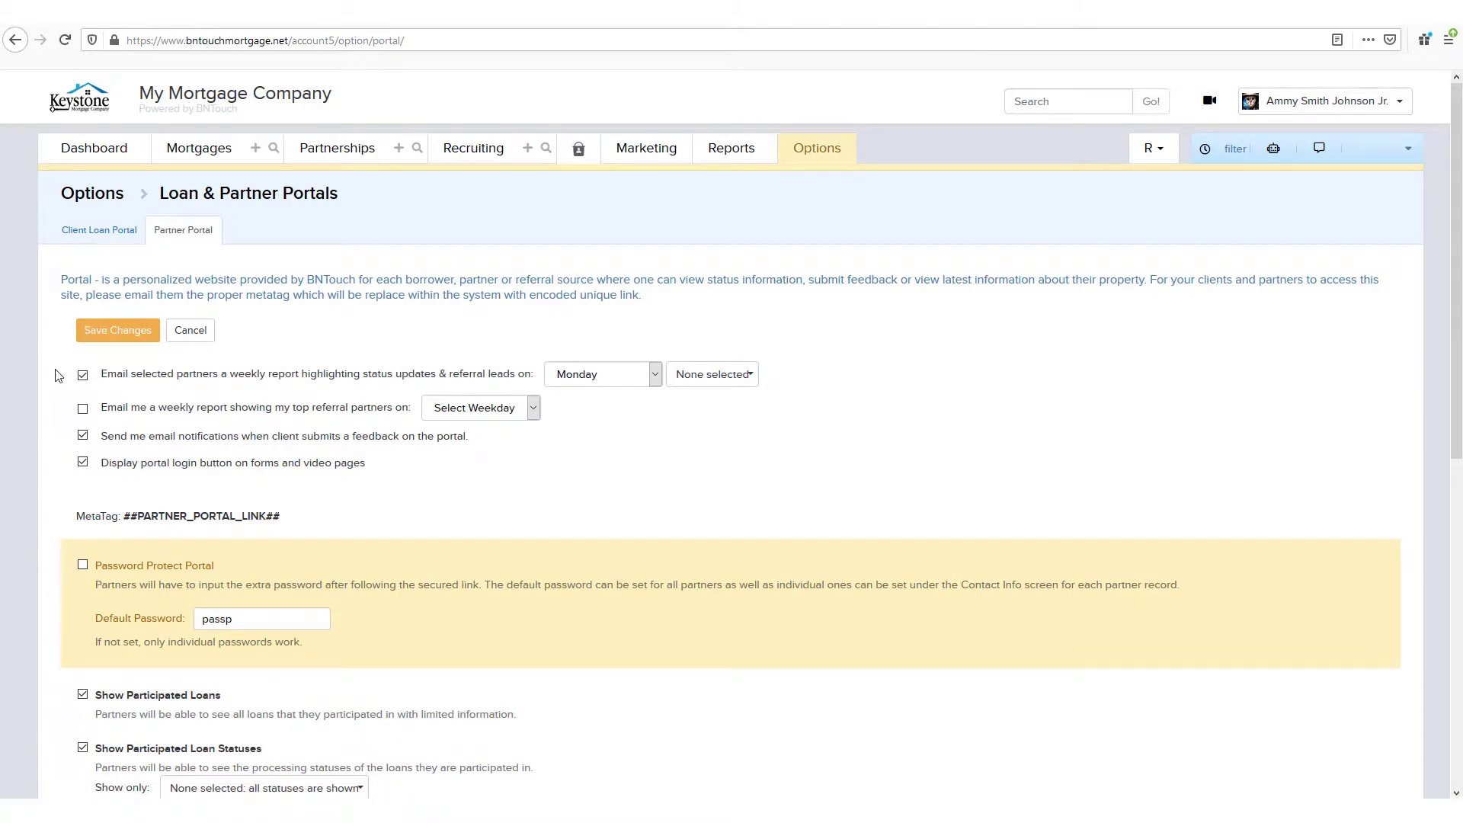
# Step: Examine the weekday choices for both weekly report emails and the selectable partner groups, leaving the selections unchanged
pyautogui.click(640, 380)
pyautogui.click(718, 471)
pyautogui.click(506, 407)
pyautogui.click(576, 418)
pyautogui.click(737, 381)
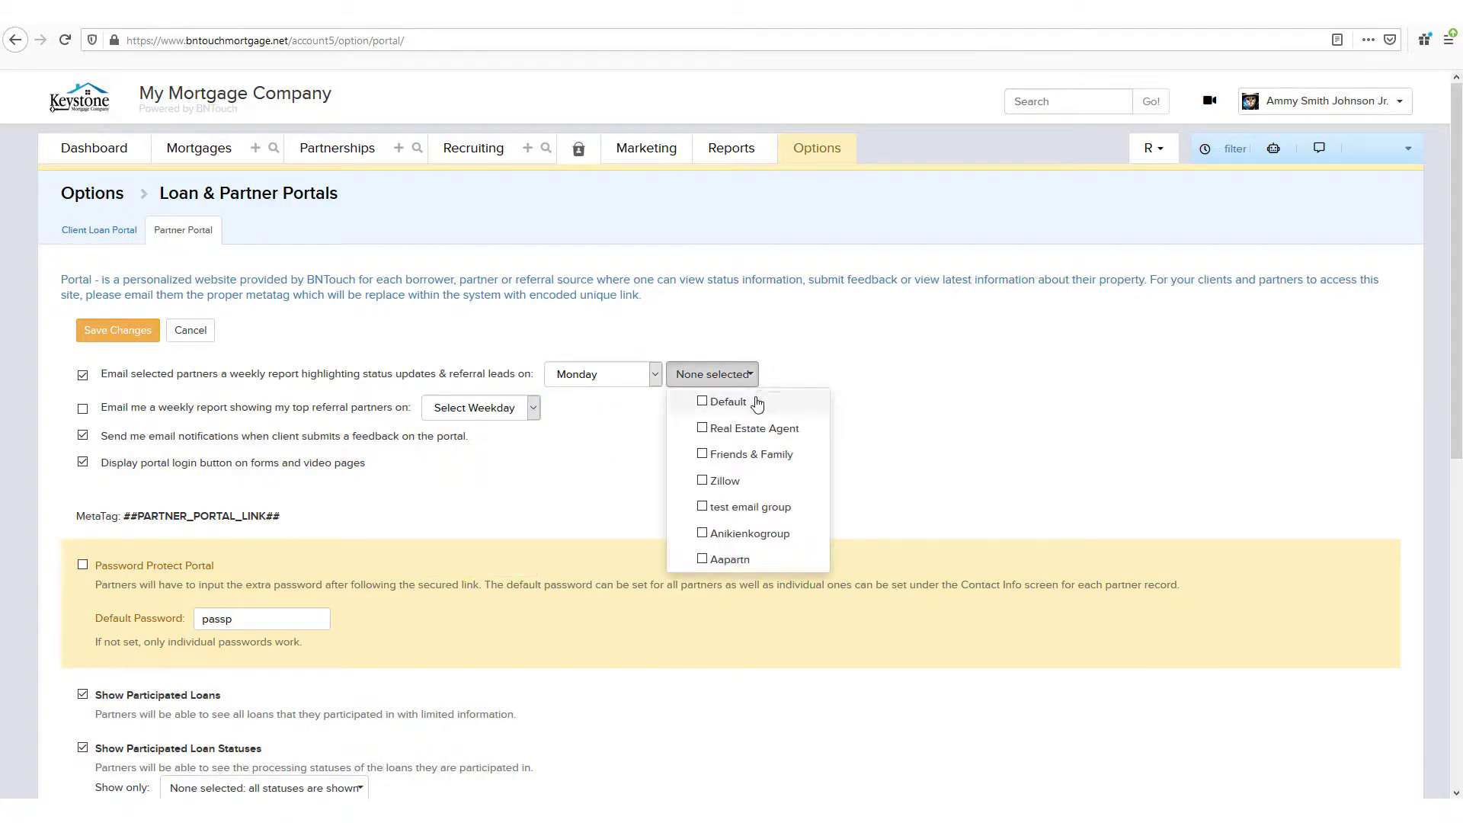
pyautogui.click(618, 432)
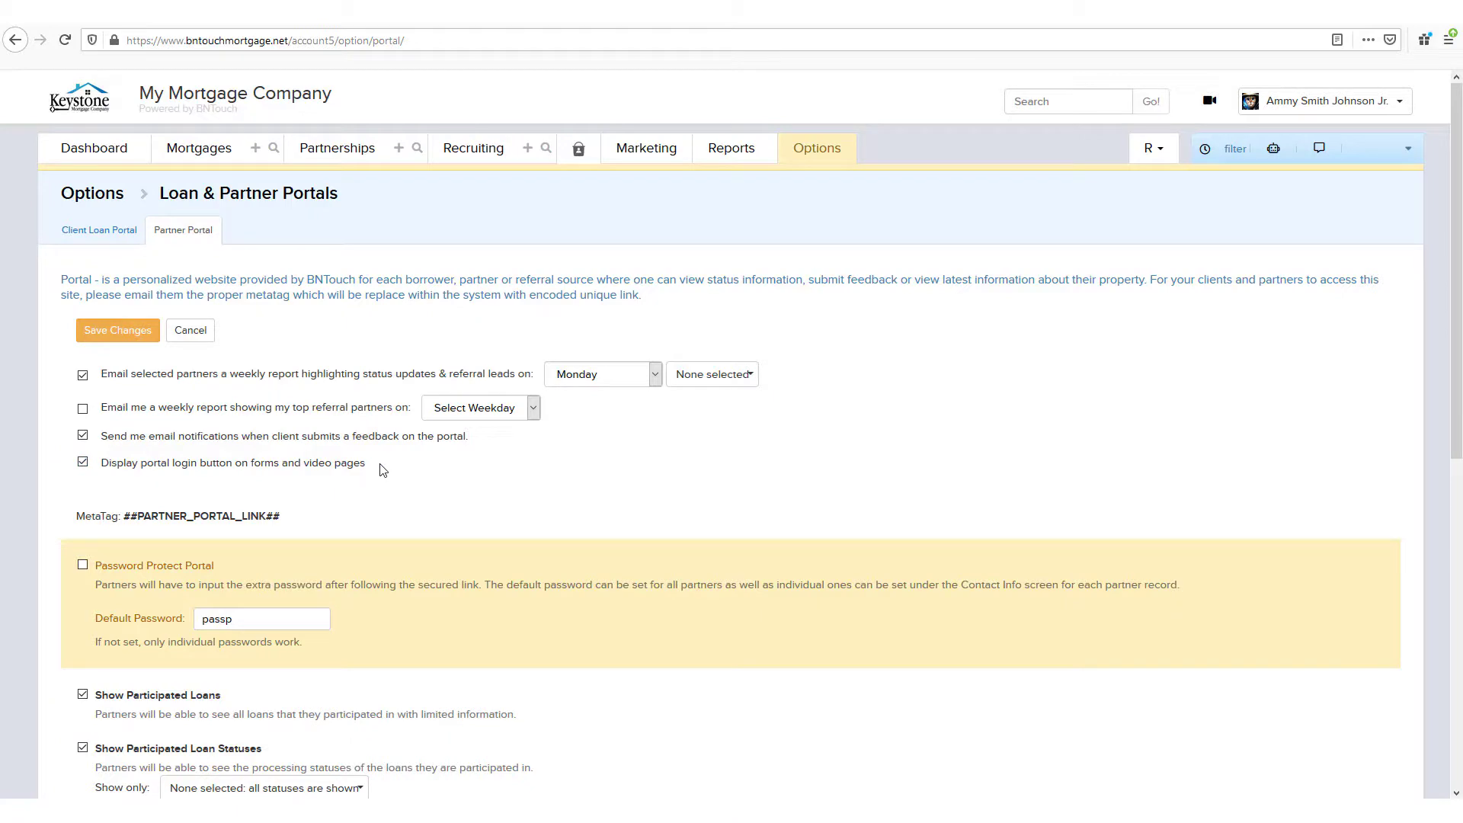
# Step: Highlight the ##PARTNER_PORTAL_LINK## metatag line, clear the highlight, and examine the portal password protection settings
pyautogui.scroll(-5, 382, 470)
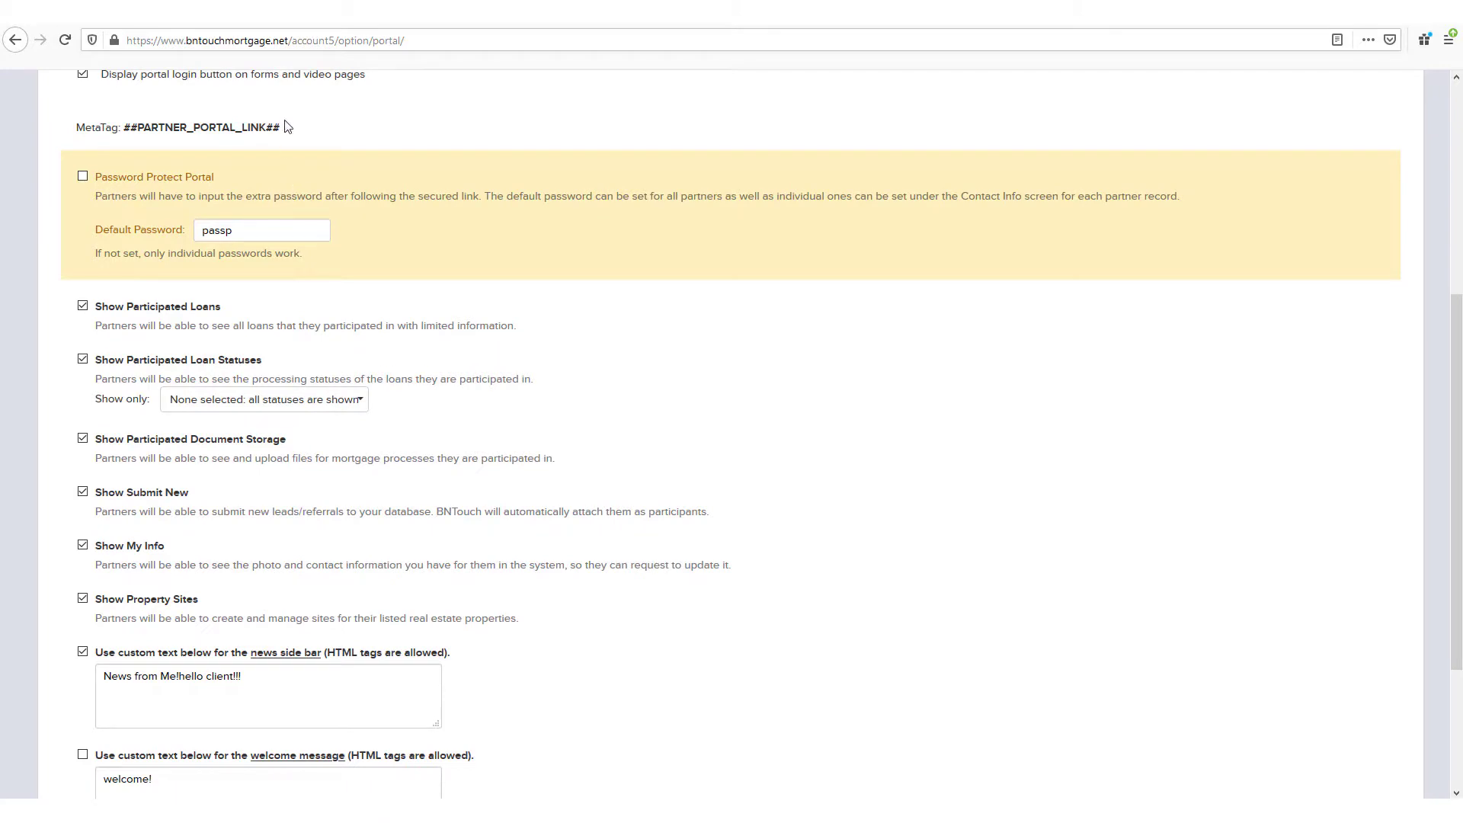
pyautogui.moveTo(288, 133); pyautogui.dragTo(75, 136)
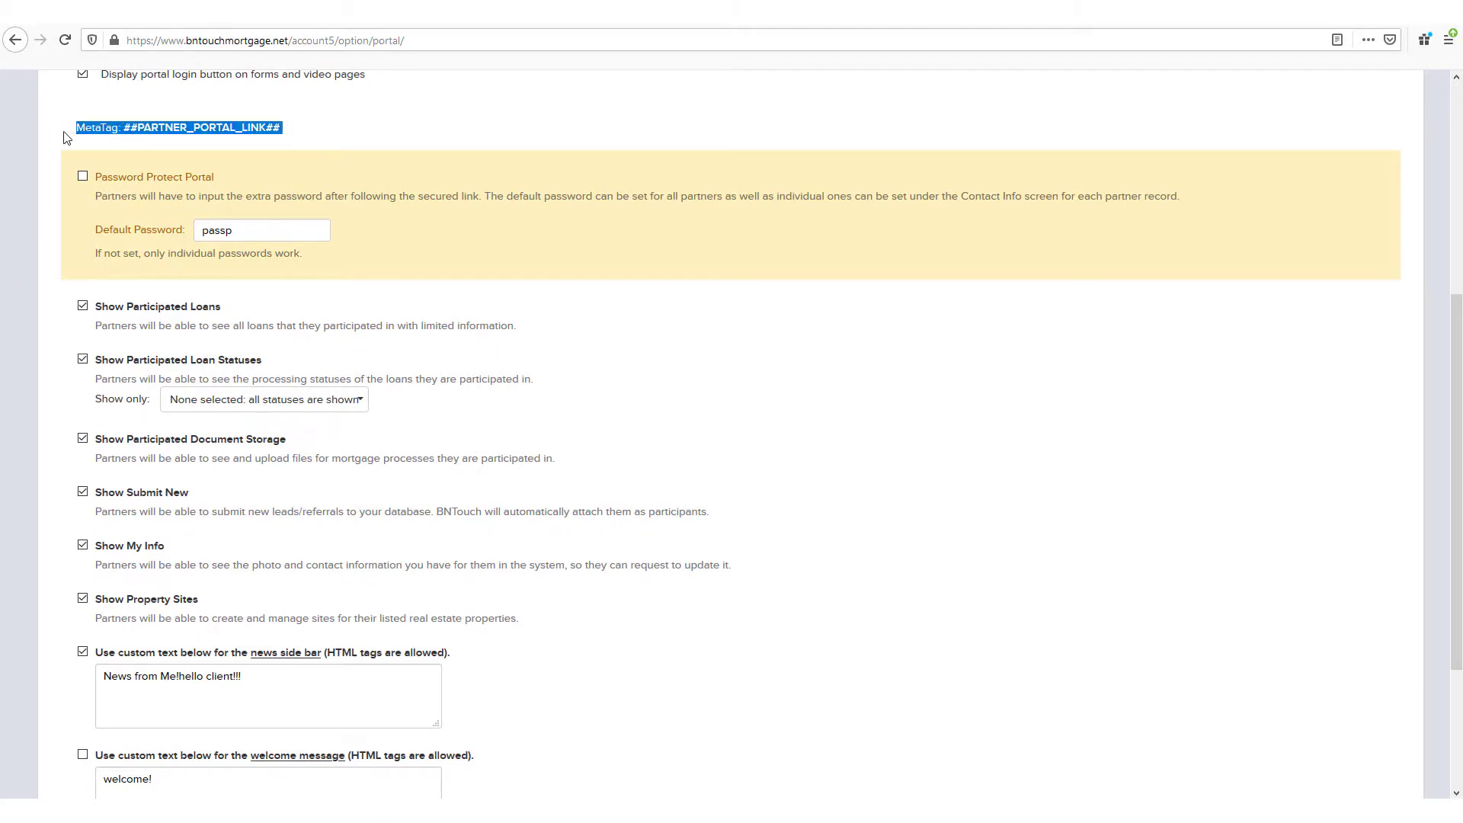
pyautogui.click(64, 137)
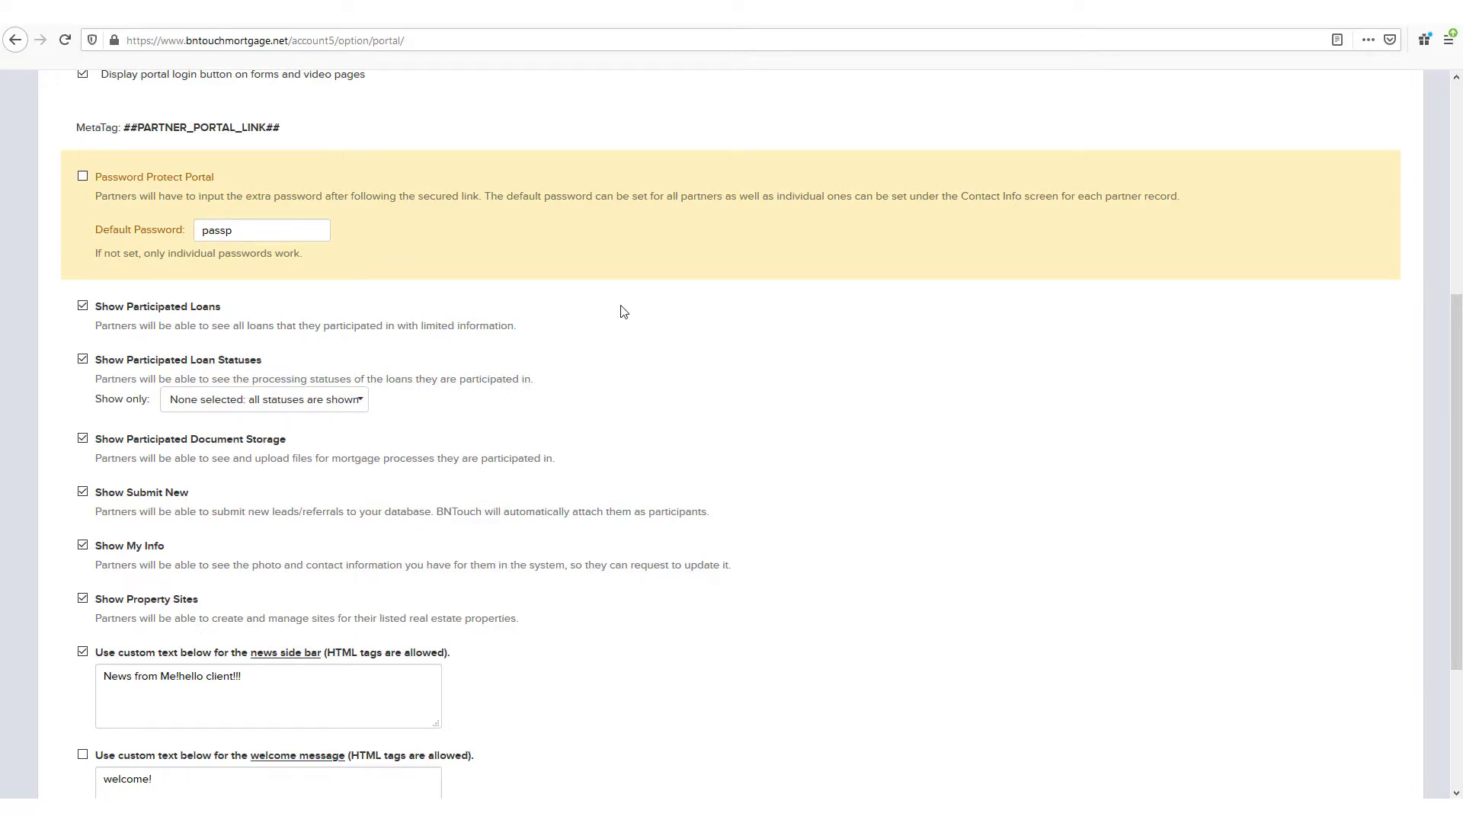
# Step: Review the partner portal's visibility, custom text and cell phone options, and save the preferences
pyautogui.scroll(-3, 631, 313)
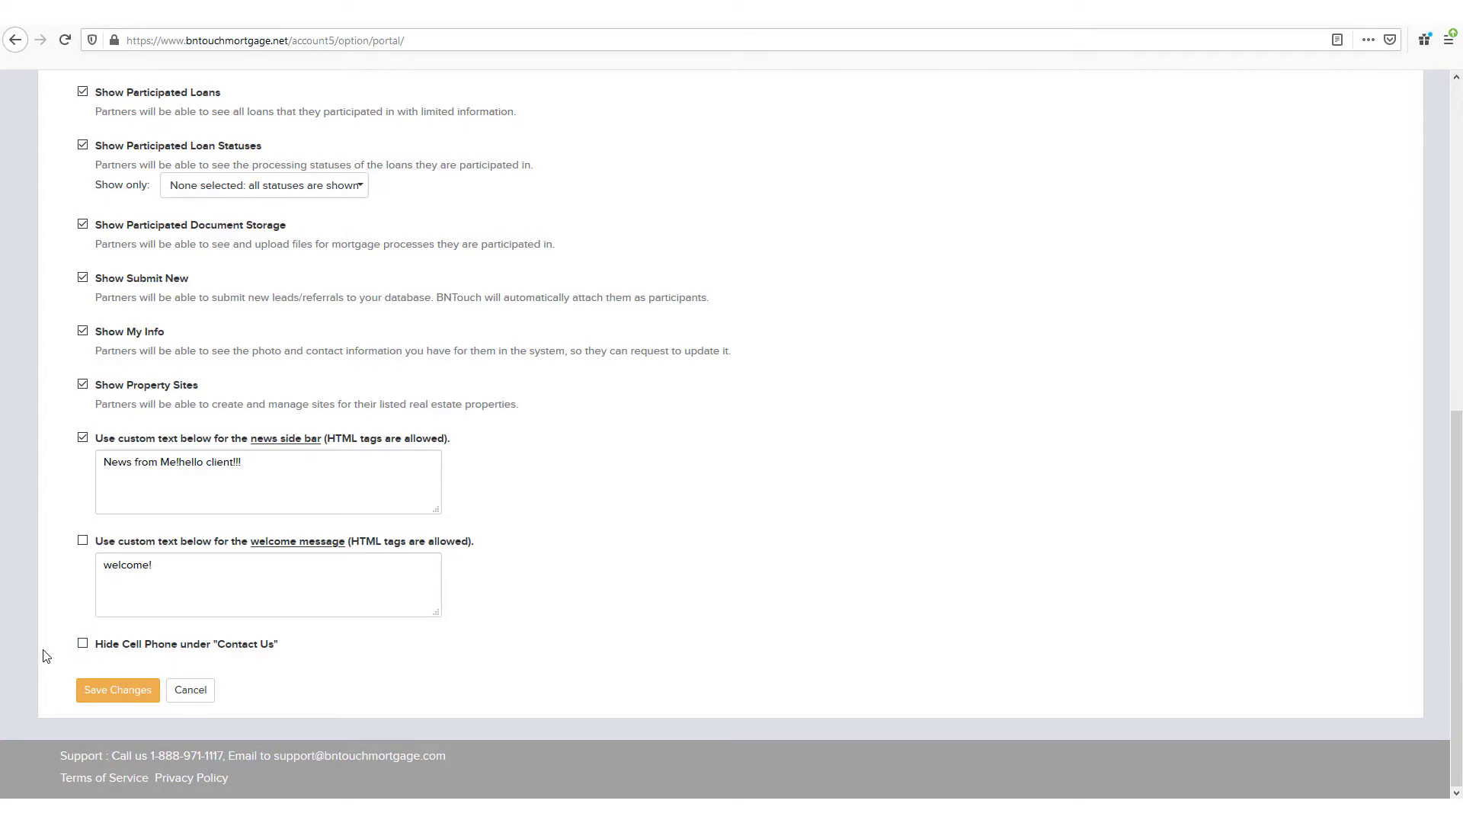
pyautogui.click(124, 698)
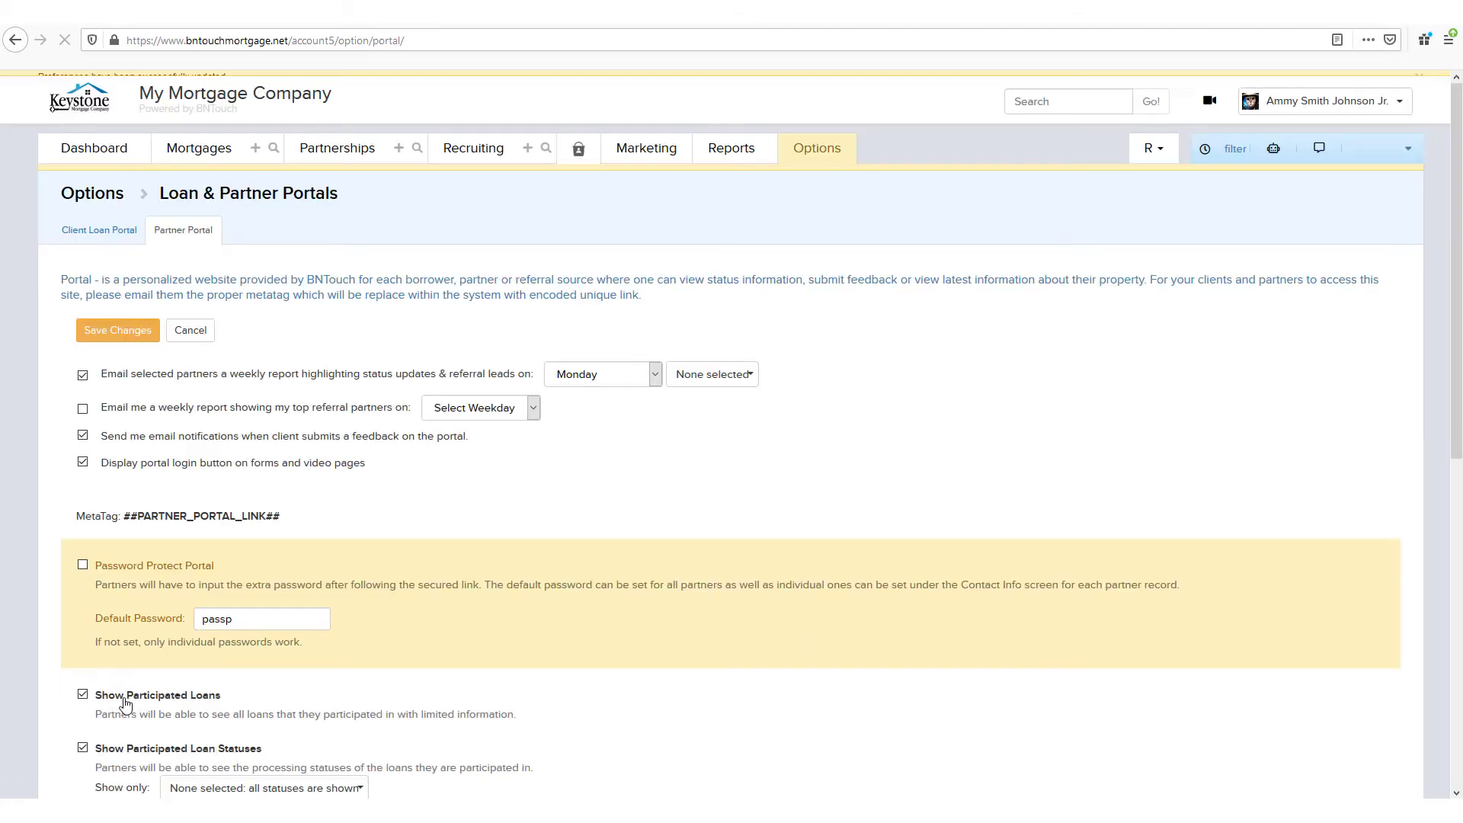